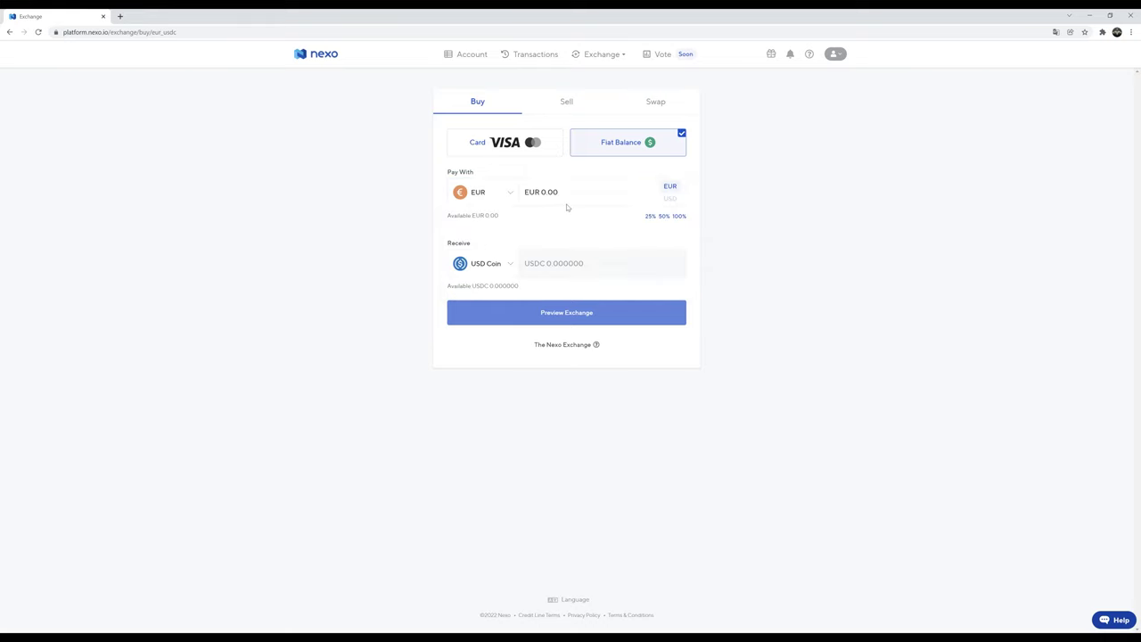
- Browse the coins that can be received when buying with the EUR fiat balance
{"action": "left_click", "coordinate": [496, 271]}
{"action": "scroll", "coordinate": [505, 330], "scroll_direction": "down", "scroll_amount": 5}
{"action": "scroll", "coordinate": [508, 323], "scroll_direction": "down", "scroll_amount": 5}
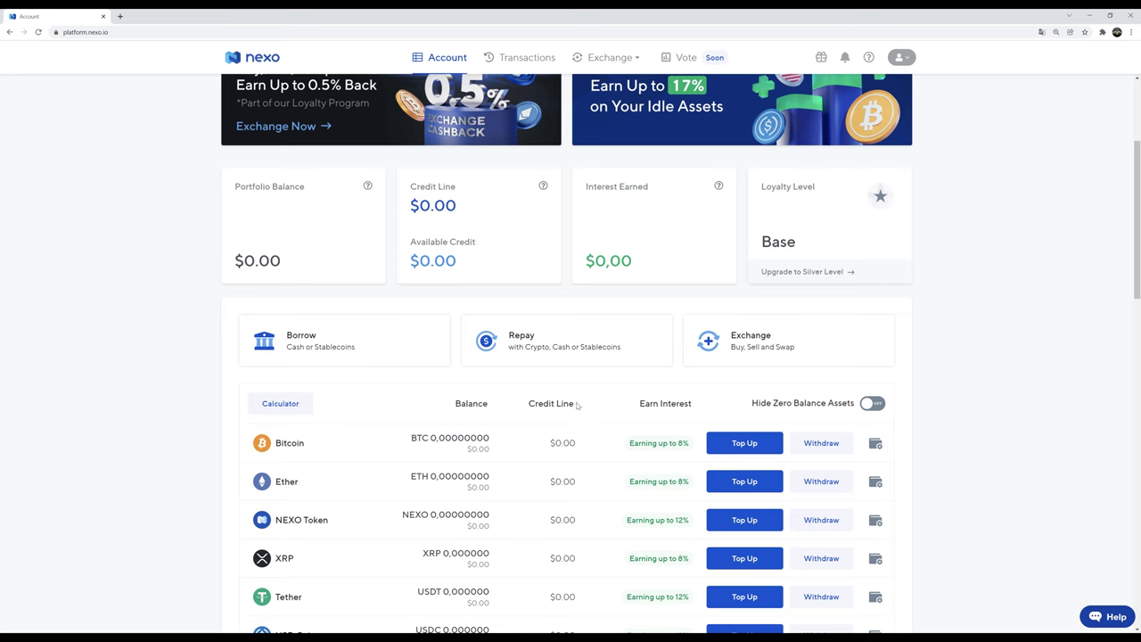
- Open the top-up dialog for EUR from the account's asset list
{"action": "scroll", "coordinate": [437, 330], "scroll_direction": "down", "scroll_amount": 5}
{"action": "scroll", "coordinate": [445, 350], "scroll_direction": "down", "scroll_amount": 1}
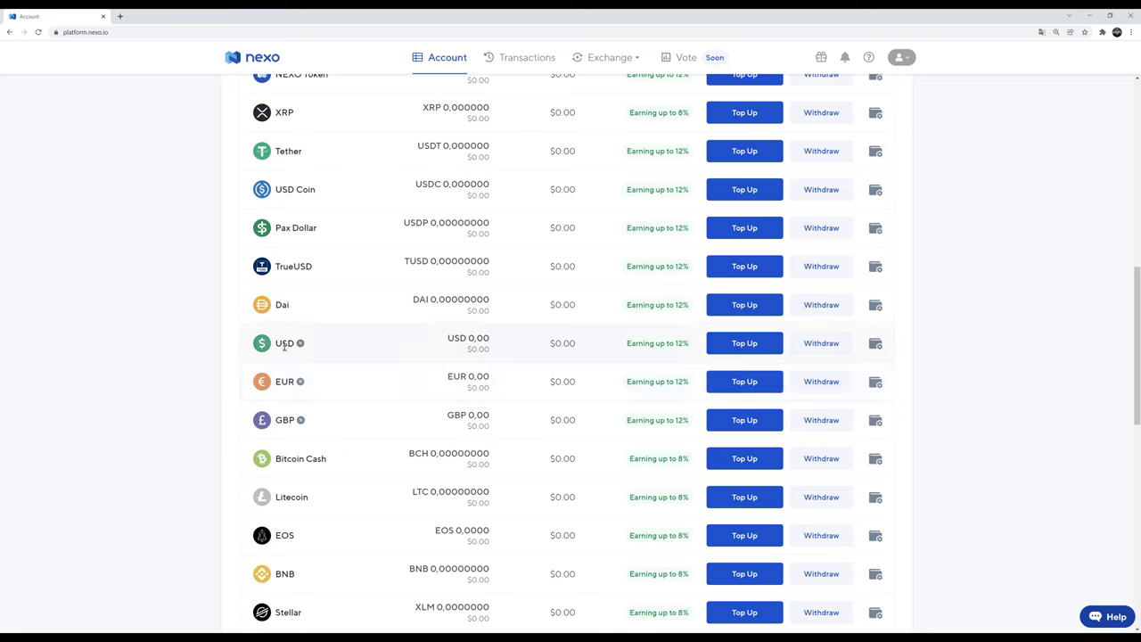
{"action": "left_click", "coordinate": [754, 388]}
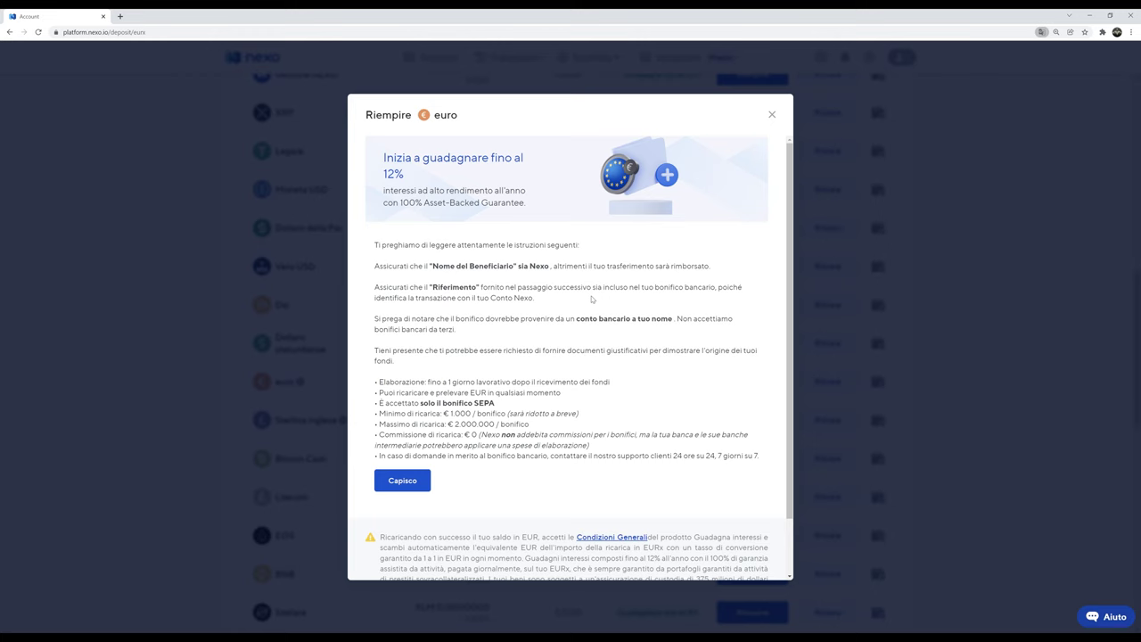
- Read and acknowledge the EUR top-up instructions, view the bank transfer details, and close the dialog
{"action": "scroll", "coordinate": [535, 381], "scroll_direction": "down", "scroll_amount": 1}
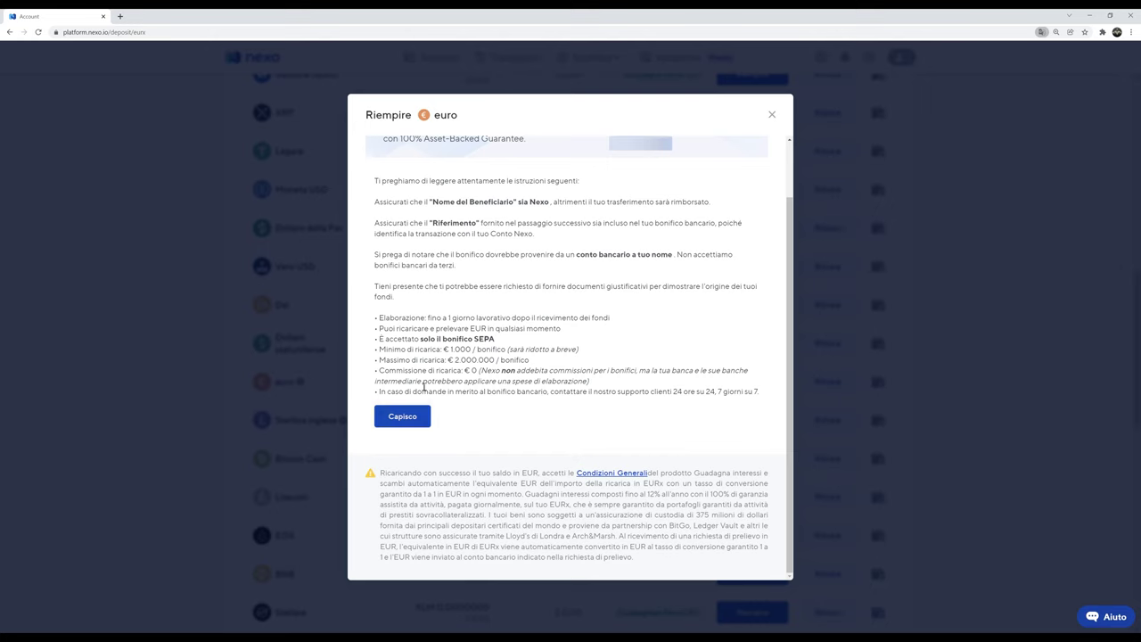
{"action": "scroll", "coordinate": [491, 433], "scroll_direction": "up", "scroll_amount": 1}
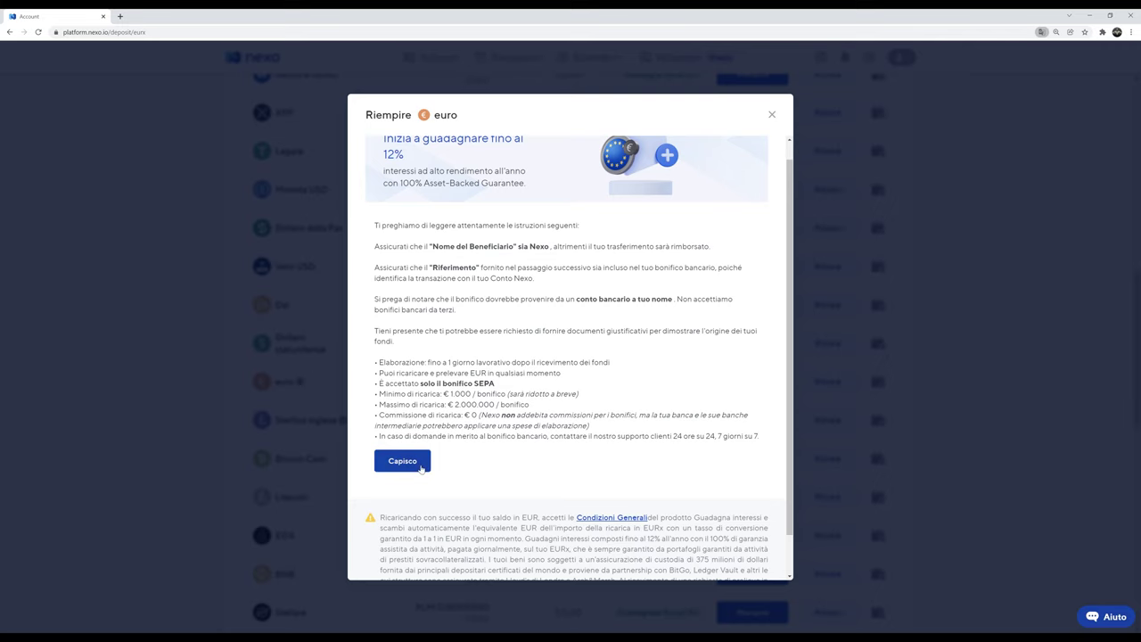
{"action": "left_click", "coordinate": [421, 468]}
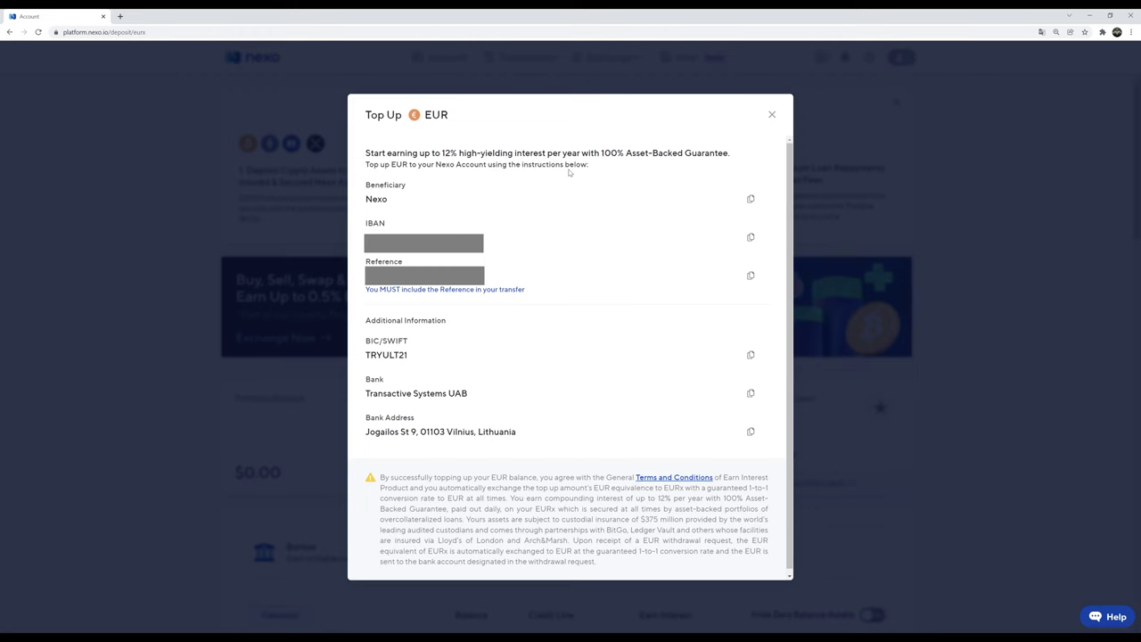
{"action": "left_click", "coordinate": [189, 191]}
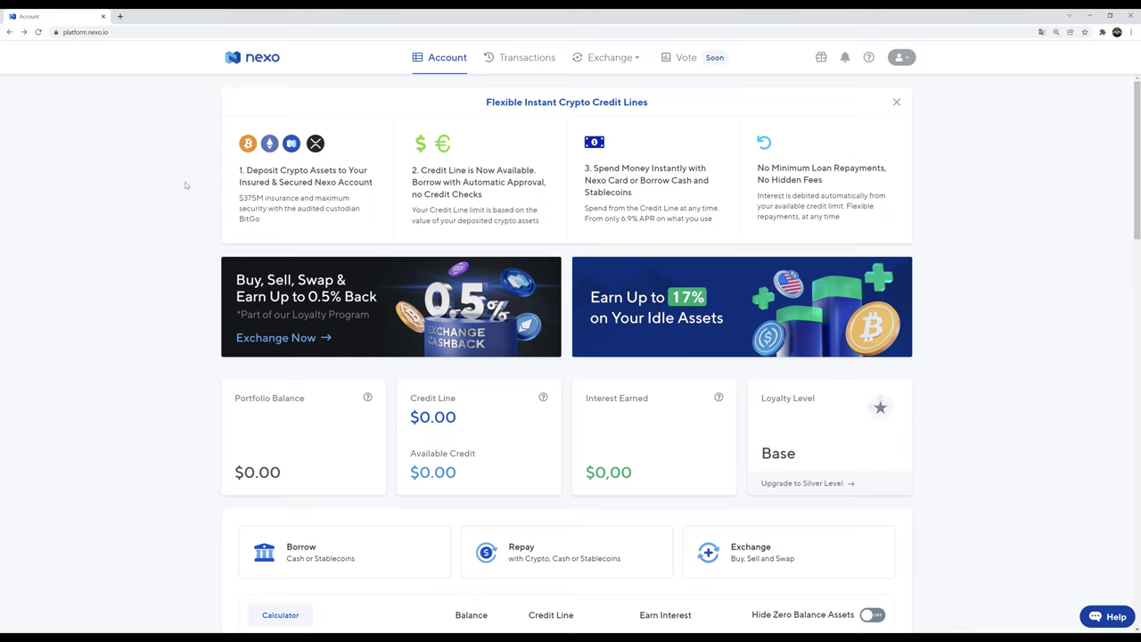
- Open the form for selling crypto and set the Bitcoin amount to 1 BTC
{"action": "left_click", "coordinate": [613, 63]}
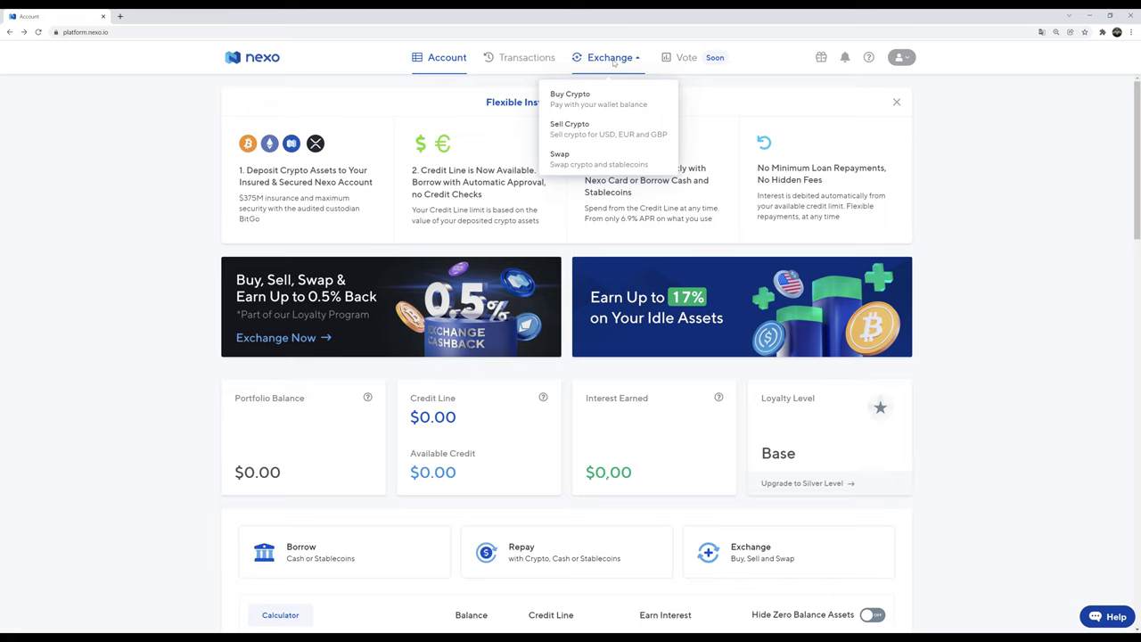
{"action": "left_click", "coordinate": [578, 132]}
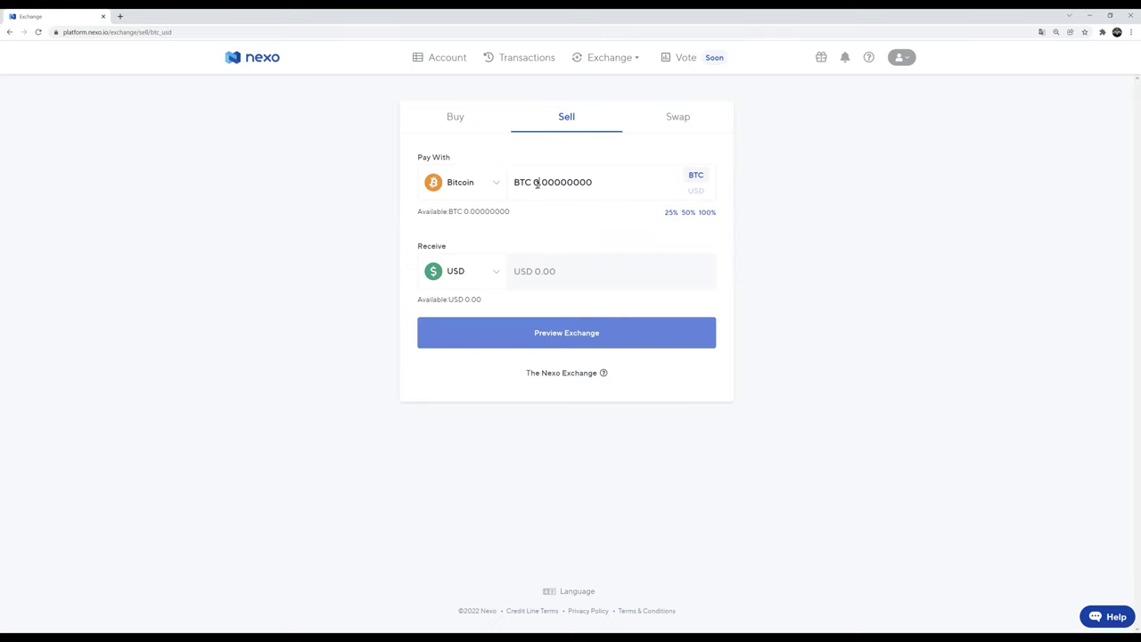
{"action": "left_click_drag", "start_coordinate": [534, 183], "coordinate": [871, 190]}
{"action": "type", "text": "1"}
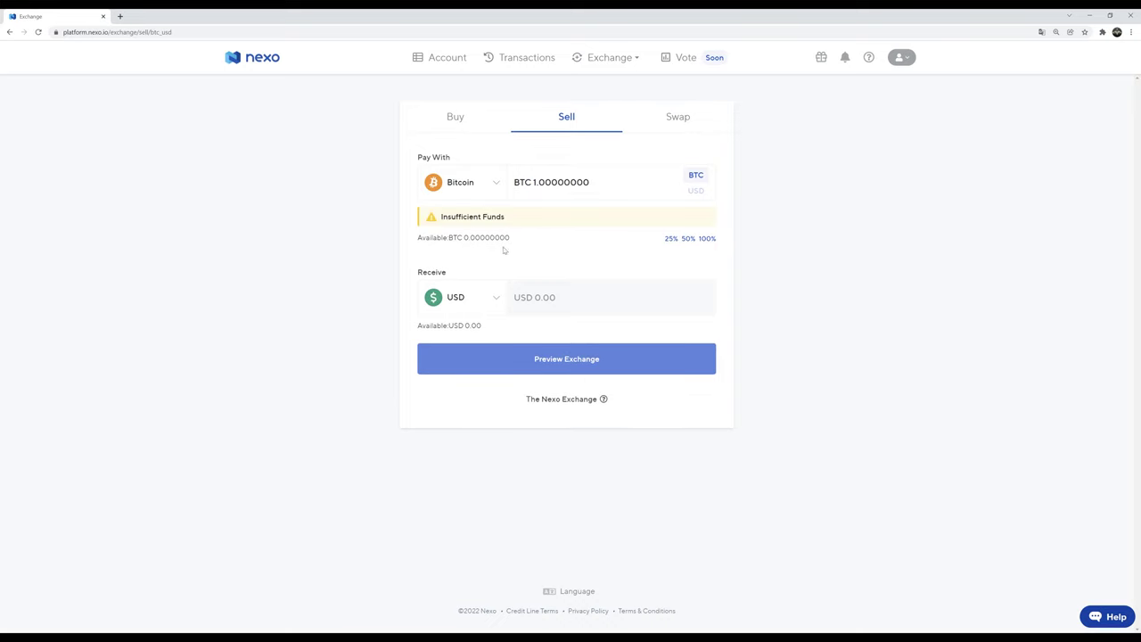
- View the fiat currencies that can be received for the Bitcoin sale, leaving USD selected
{"action": "left_click", "coordinate": [489, 300]}
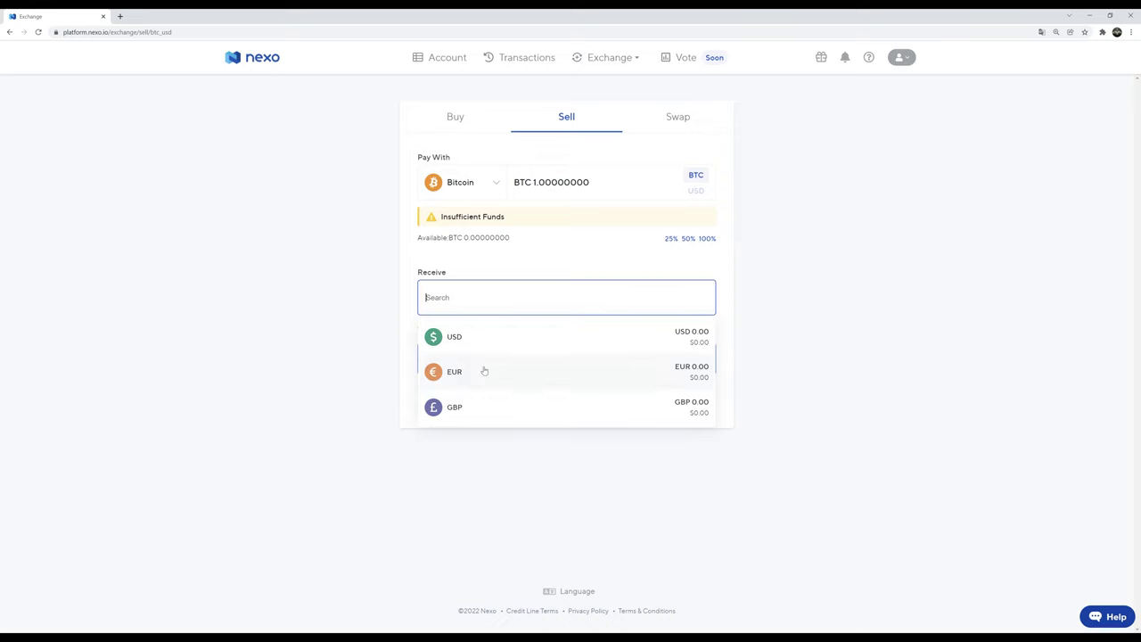
{"action": "left_click", "coordinate": [527, 265]}
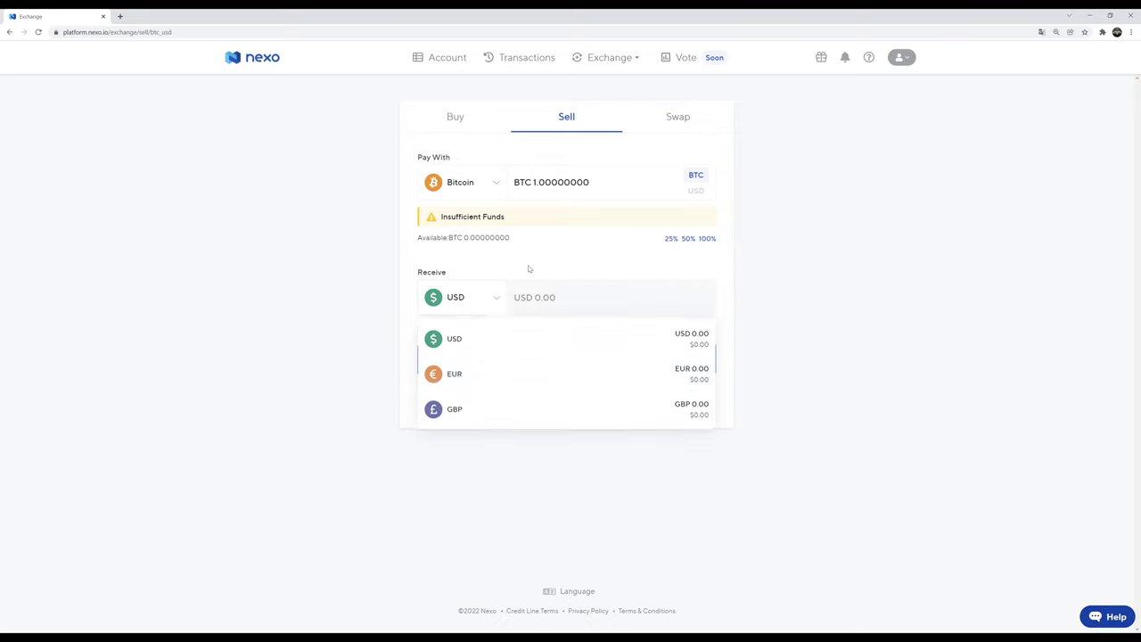
{"action": "left_click", "coordinate": [485, 304]}
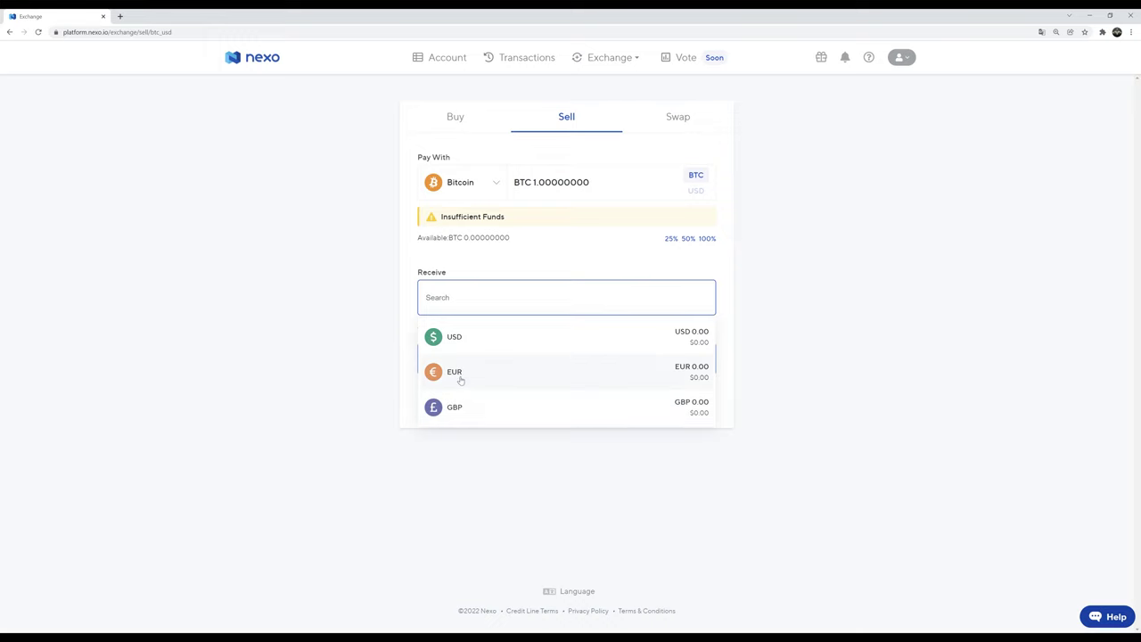
{"action": "left_click", "coordinate": [518, 262]}
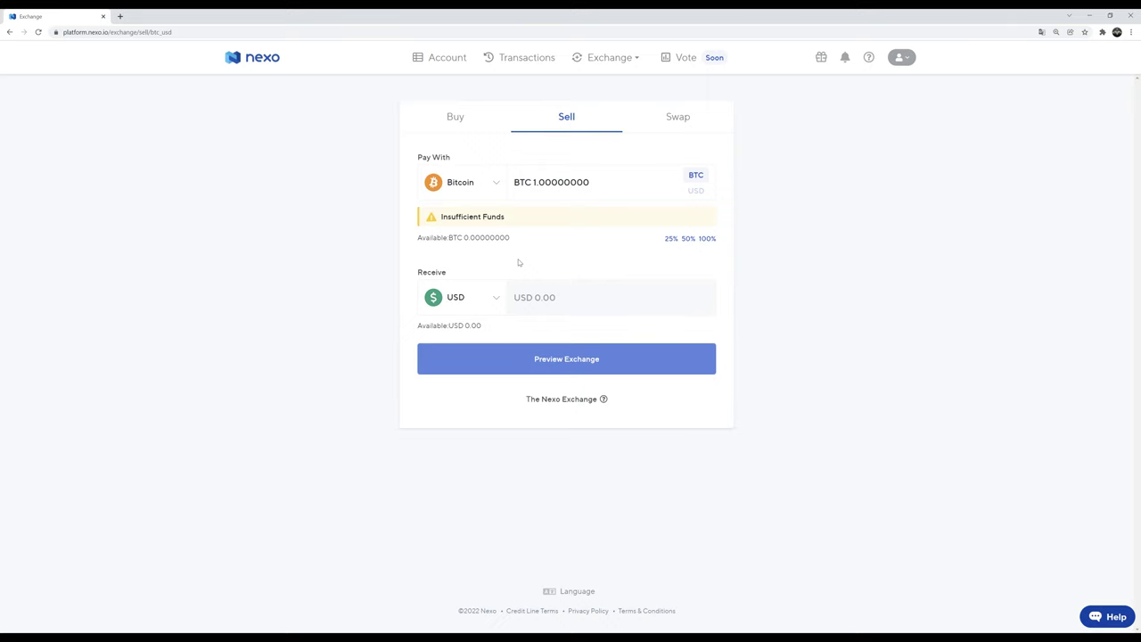
- Switch to swapping crypto and view the coins available to pay with
{"action": "left_click", "coordinate": [678, 117]}
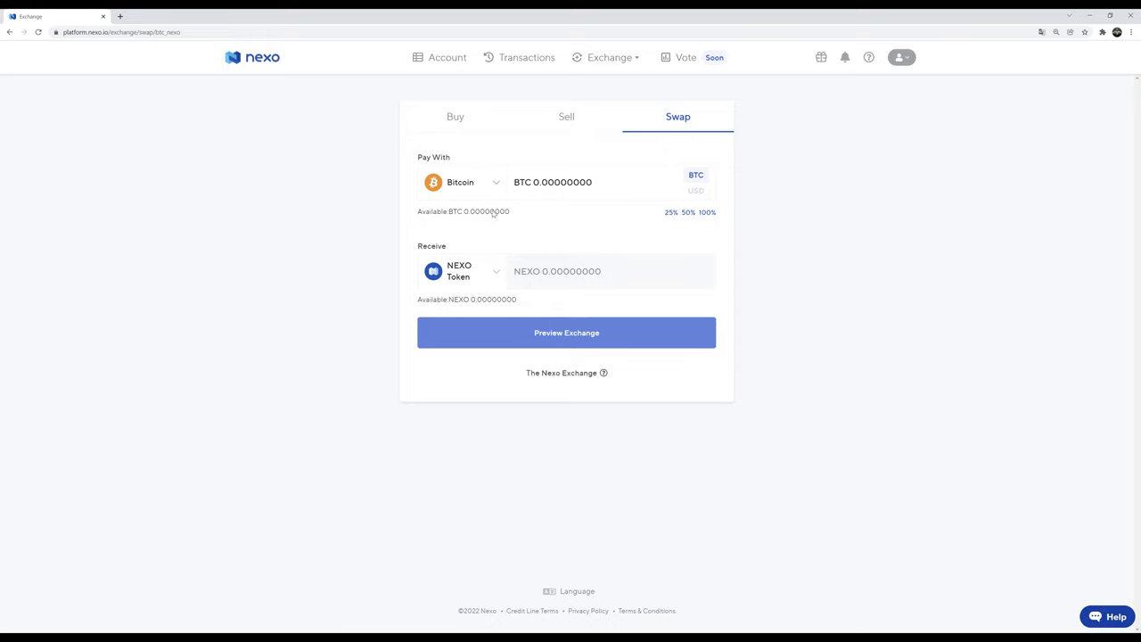
{"action": "left_click", "coordinate": [471, 278]}
{"action": "left_click", "coordinate": [496, 189]}
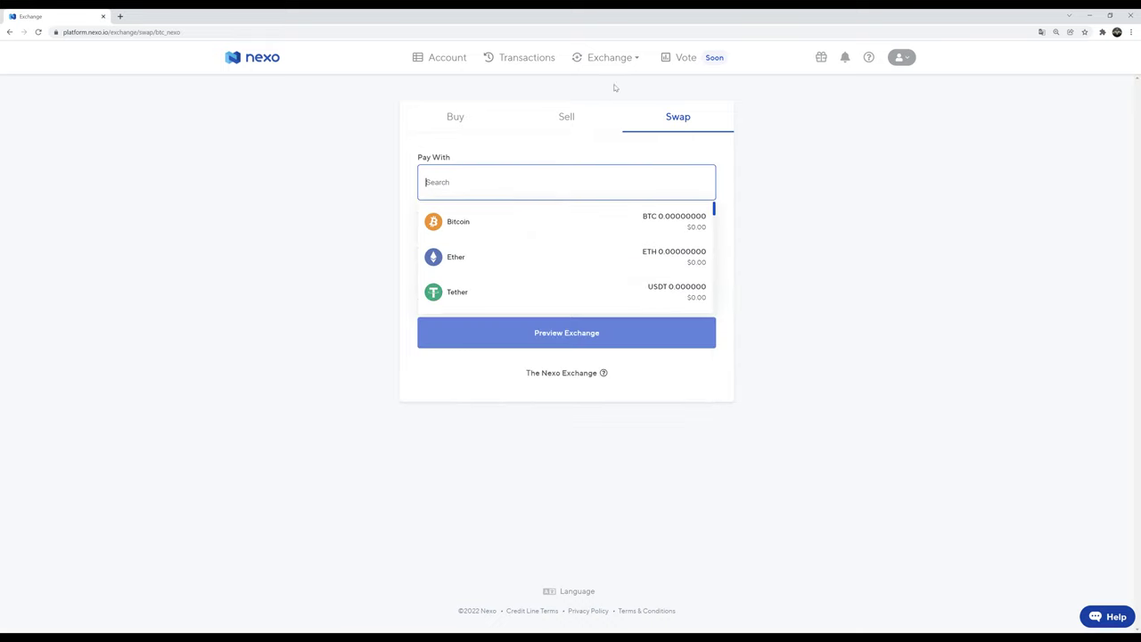
{"action": "left_click", "coordinate": [613, 58]}
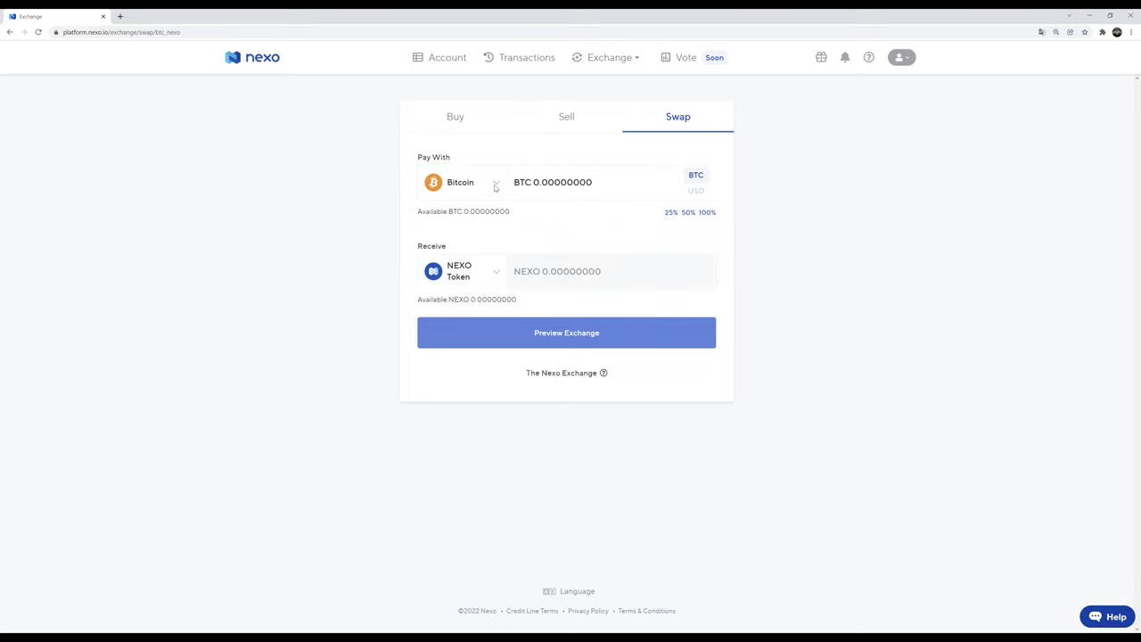
- Examine the whole list of coins that Bitcoin can be swapped into, including those that cannot be paired with it
{"action": "left_click", "coordinate": [478, 280]}
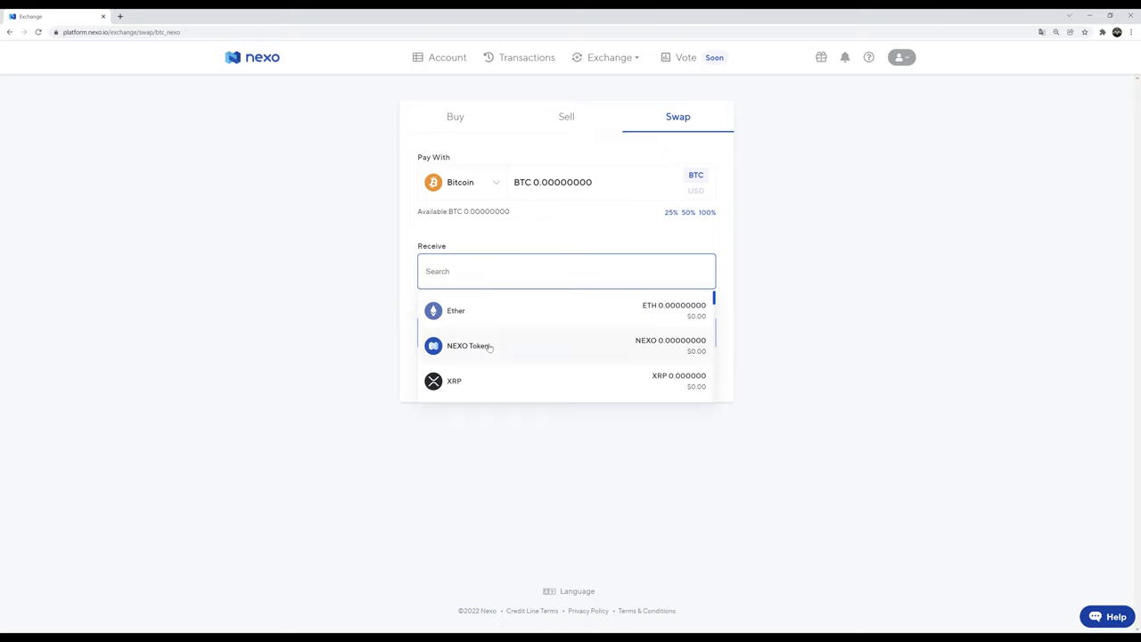
{"action": "scroll", "coordinate": [494, 352], "scroll_direction": "down", "scroll_amount": 1}
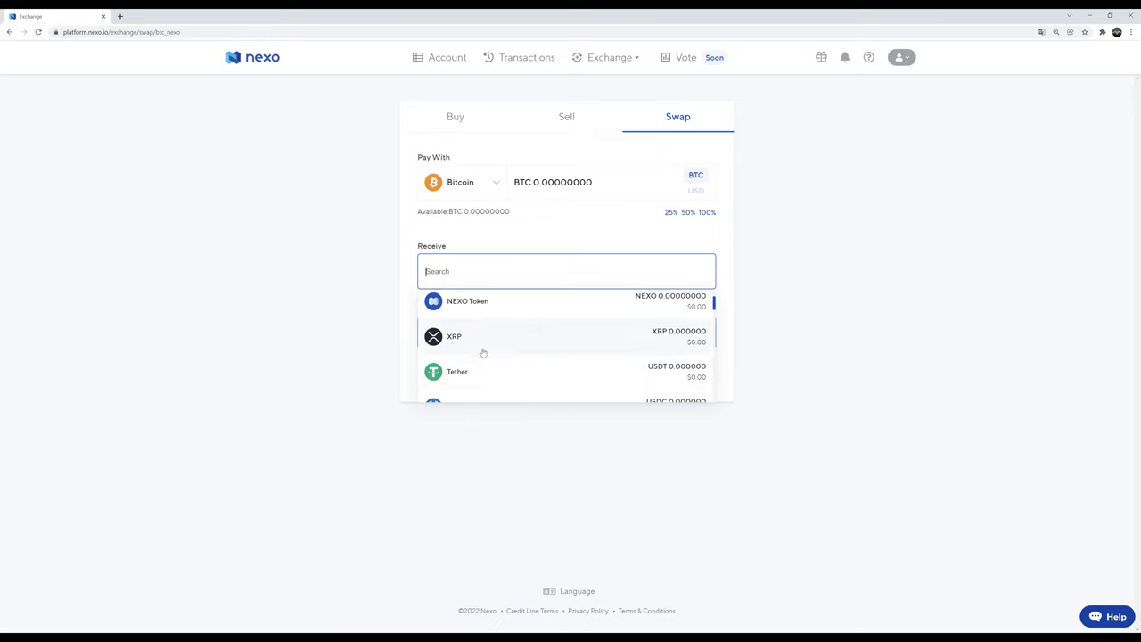
{"action": "scroll", "coordinate": [466, 381], "scroll_direction": "down", "scroll_amount": 1}
{"action": "scroll", "coordinate": [507, 377], "scroll_direction": "down", "scroll_amount": 3}
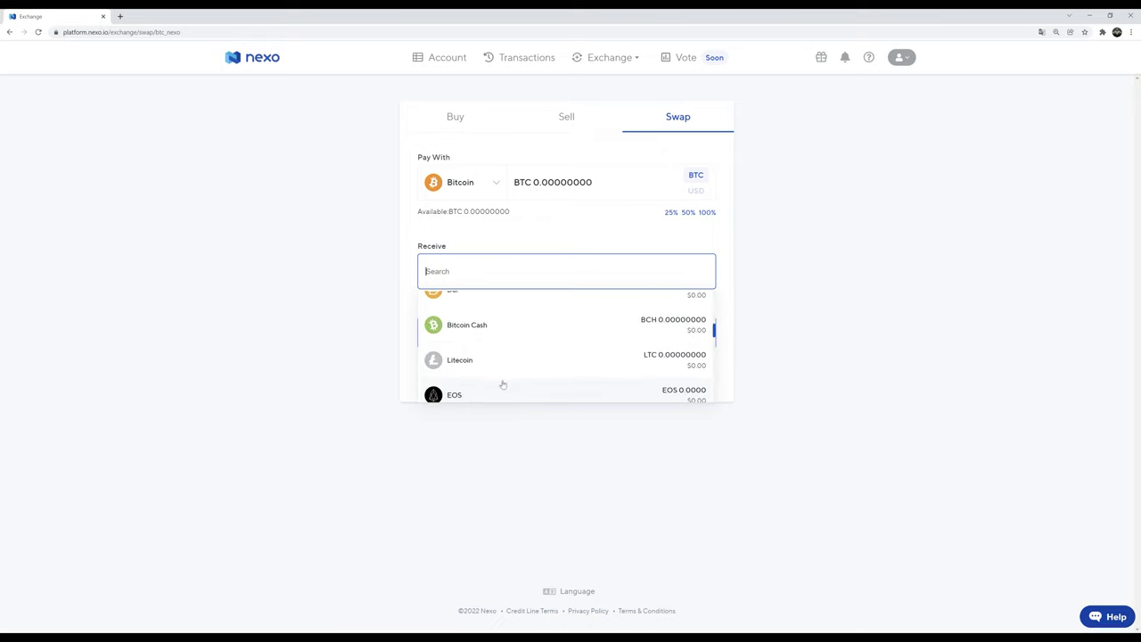
{"action": "scroll", "coordinate": [495, 377], "scroll_direction": "down", "scroll_amount": 1}
{"action": "scroll", "coordinate": [479, 377], "scroll_direction": "up", "scroll_amount": 2}
{"action": "scroll", "coordinate": [478, 374], "scroll_direction": "down", "scroll_amount": 5}
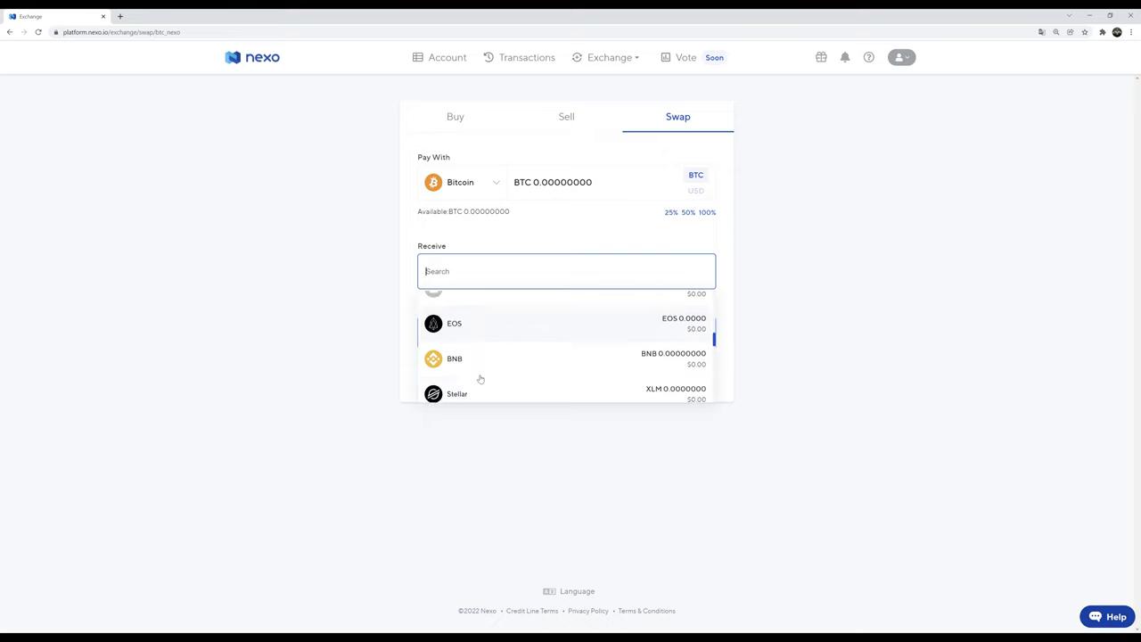
{"action": "scroll", "coordinate": [479, 378], "scroll_direction": "down", "scroll_amount": 2}
{"action": "scroll", "coordinate": [473, 377], "scroll_direction": "up", "scroll_amount": 2}
{"action": "scroll", "coordinate": [479, 375], "scroll_direction": "down", "scroll_amount": 4}
{"action": "scroll", "coordinate": [504, 363], "scroll_direction": "down", "scroll_amount": 1}
{"action": "scroll", "coordinate": [503, 363], "scroll_direction": "up", "scroll_amount": 4}
{"action": "scroll", "coordinate": [504, 370], "scroll_direction": "down", "scroll_amount": 3}
{"action": "scroll", "coordinate": [502, 376], "scroll_direction": "down", "scroll_amount": 1}
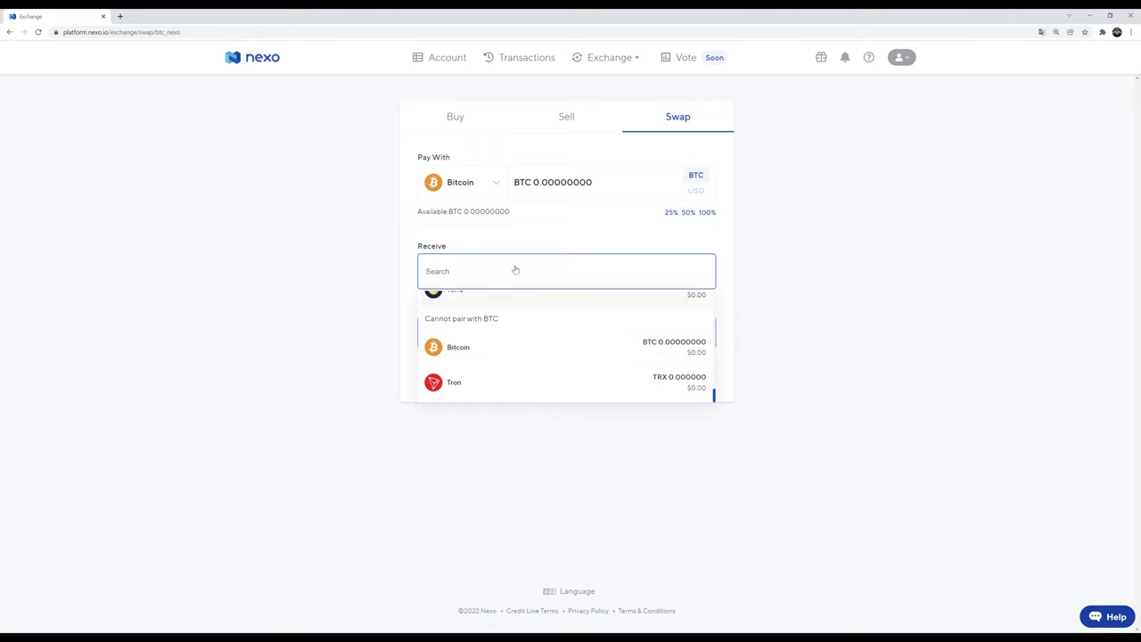
- Set BNB as the coin to pay with in the swap
{"action": "left_click", "coordinate": [499, 209]}
{"action": "left_click", "coordinate": [491, 191]}
{"action": "scroll", "coordinate": [491, 279], "scroll_direction": "down", "scroll_amount": 5}
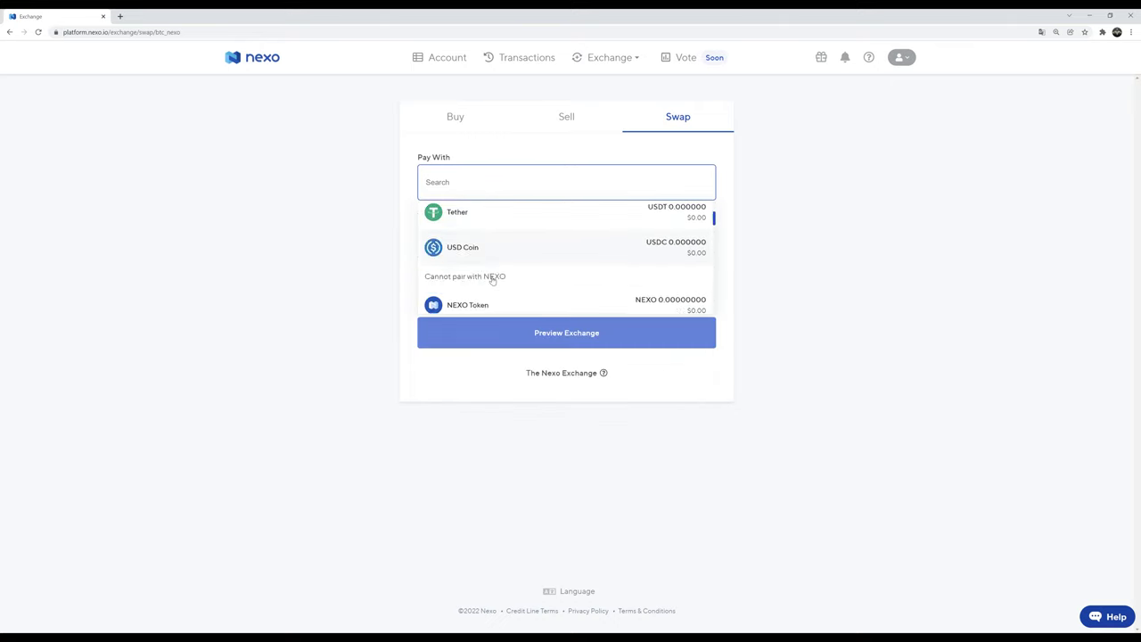
{"action": "scroll", "coordinate": [493, 281], "scroll_direction": "down", "scroll_amount": 6}
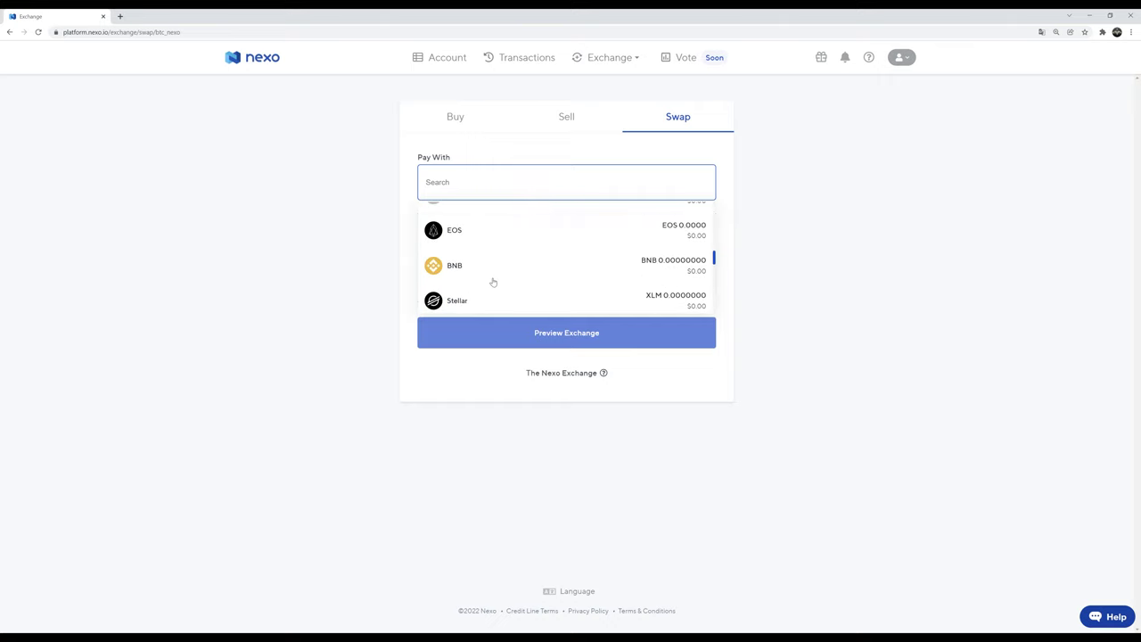
{"action": "left_click", "coordinate": [483, 224]}
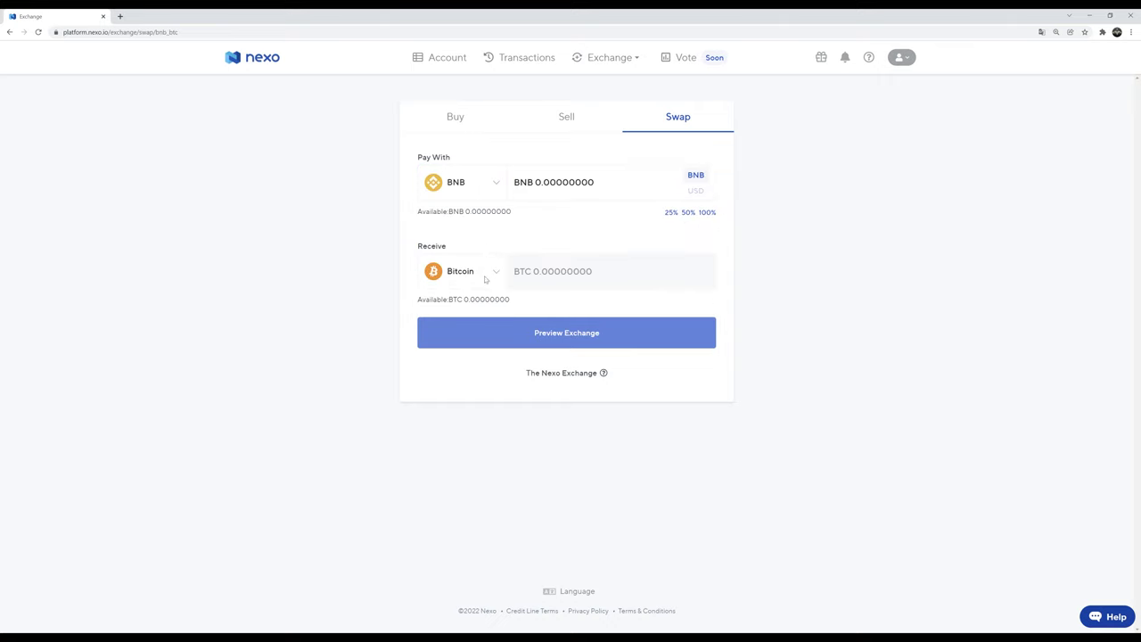
- Examine which coins can and cannot be received in a swap paid with BNB, and close the list
{"action": "left_click", "coordinate": [486, 280]}
{"action": "scroll", "coordinate": [491, 357], "scroll_direction": "down", "scroll_amount": 1}
{"action": "scroll", "coordinate": [491, 360], "scroll_direction": "down", "scroll_amount": 8}
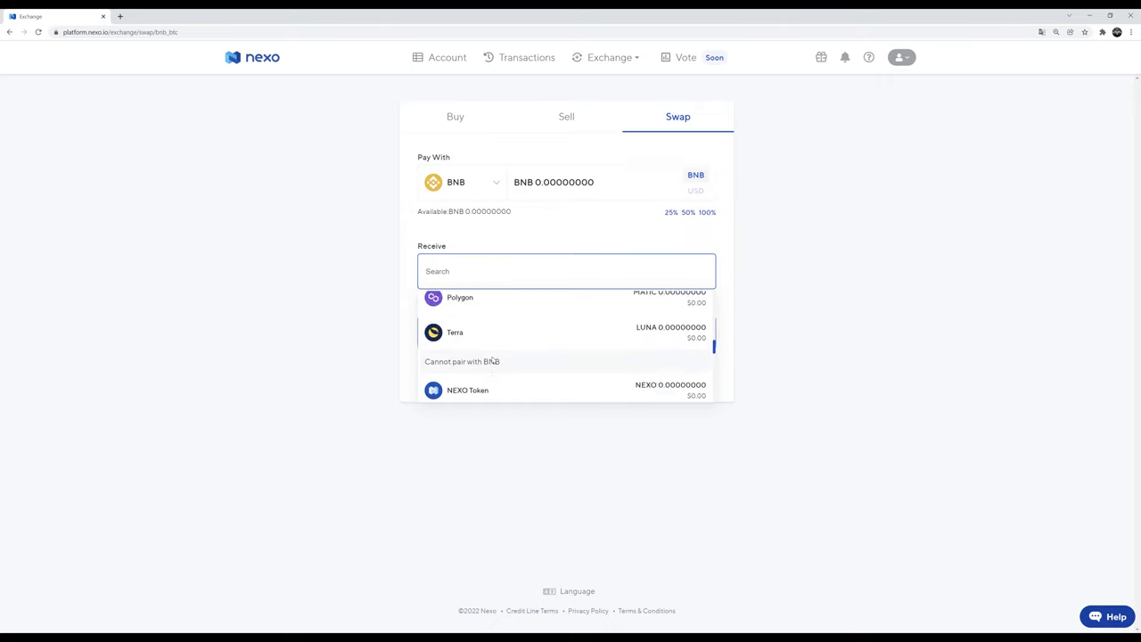
{"action": "scroll", "coordinate": [491, 360], "scroll_direction": "down", "scroll_amount": 4}
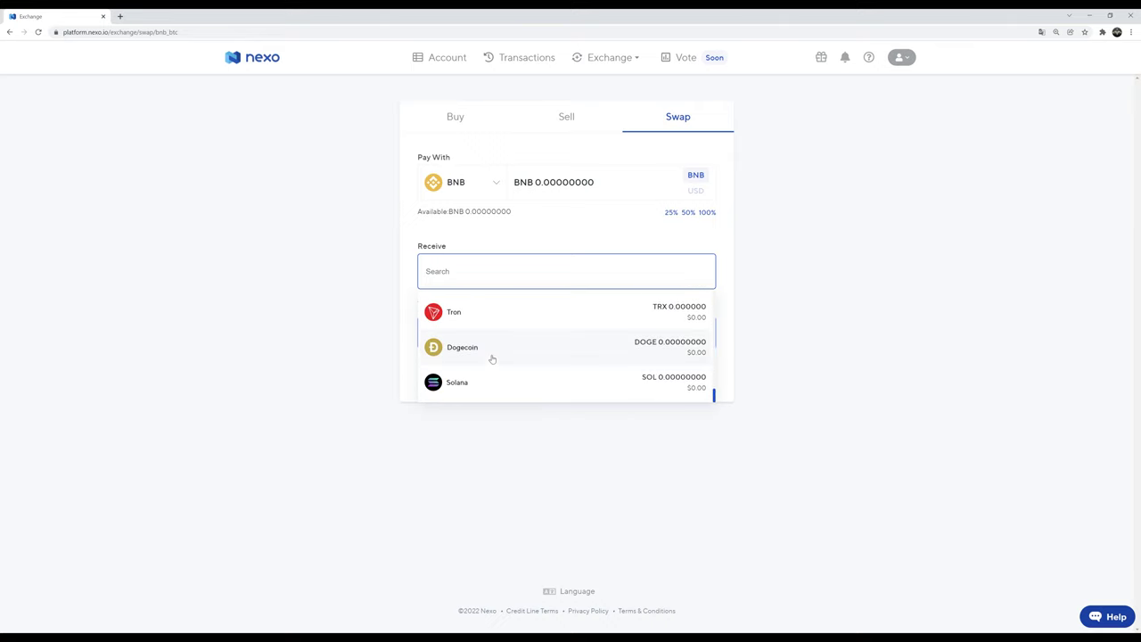
{"action": "left_click", "coordinate": [572, 233]}
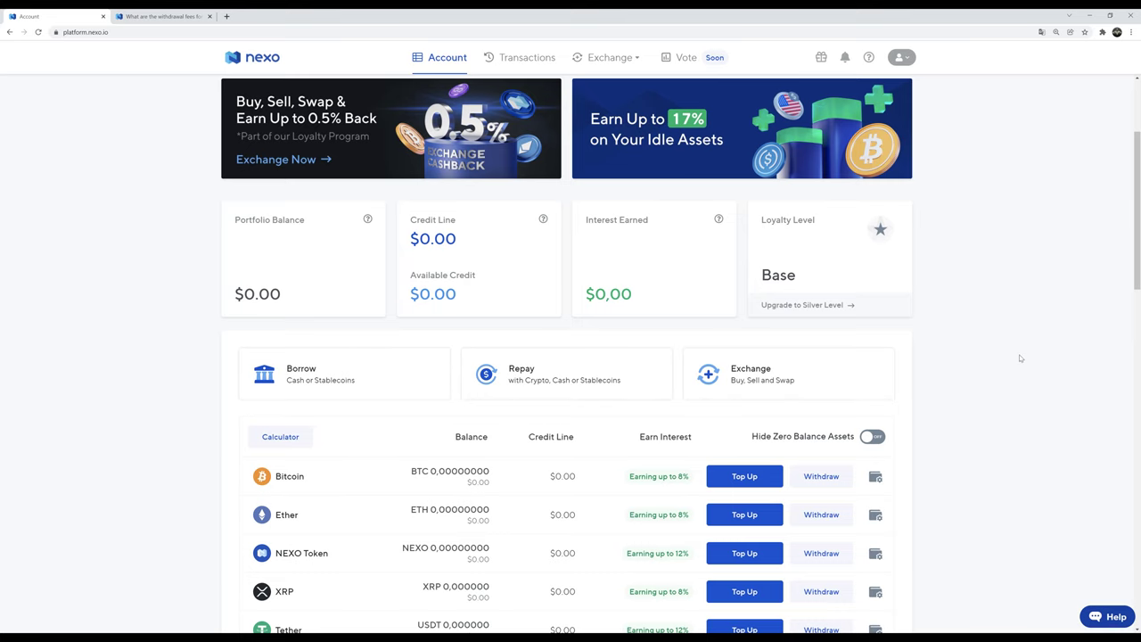
- View Bitcoin's withdrawal and top-up dialogs from the account's asset list, and close them
{"action": "scroll", "coordinate": [557, 526], "scroll_direction": "down", "scroll_amount": 1}
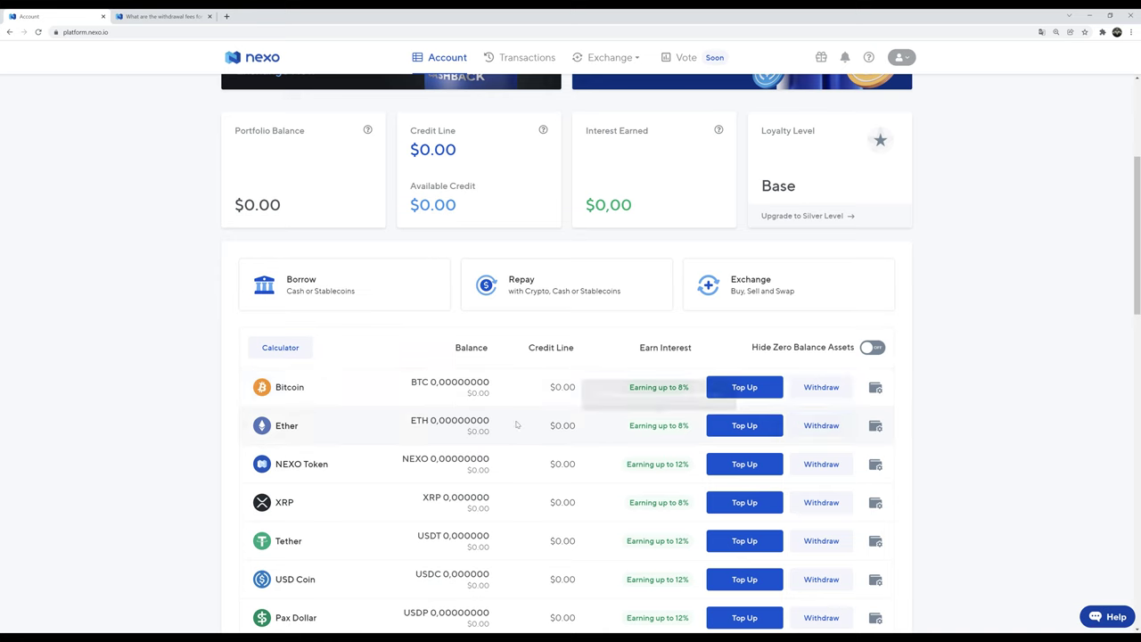
{"action": "left_click", "coordinate": [821, 387]}
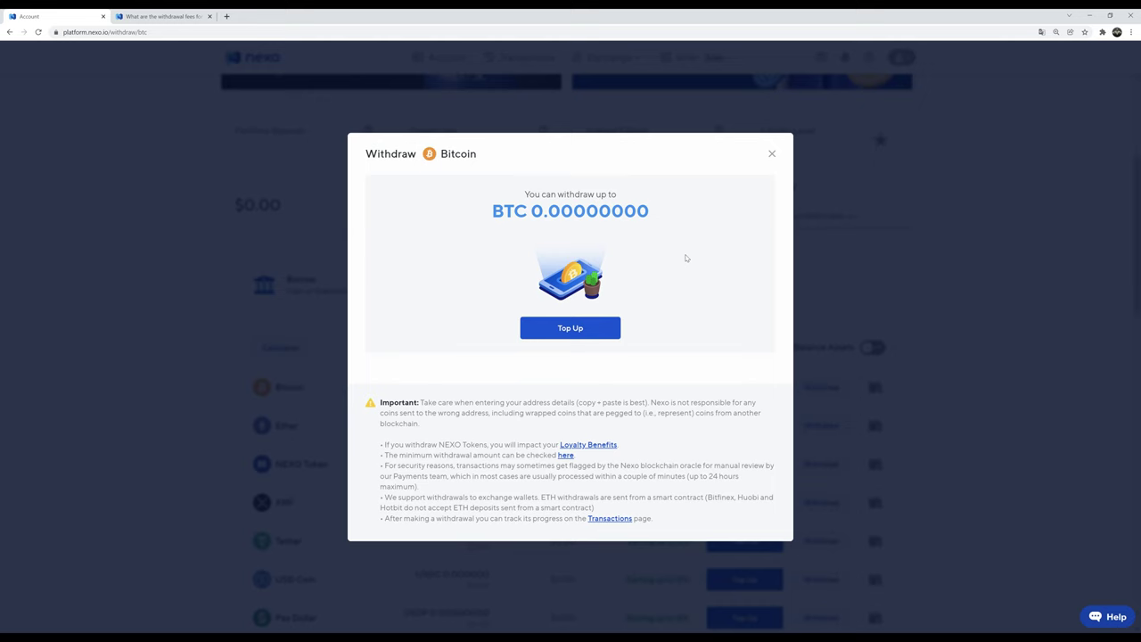
{"action": "left_click", "coordinate": [571, 327]}
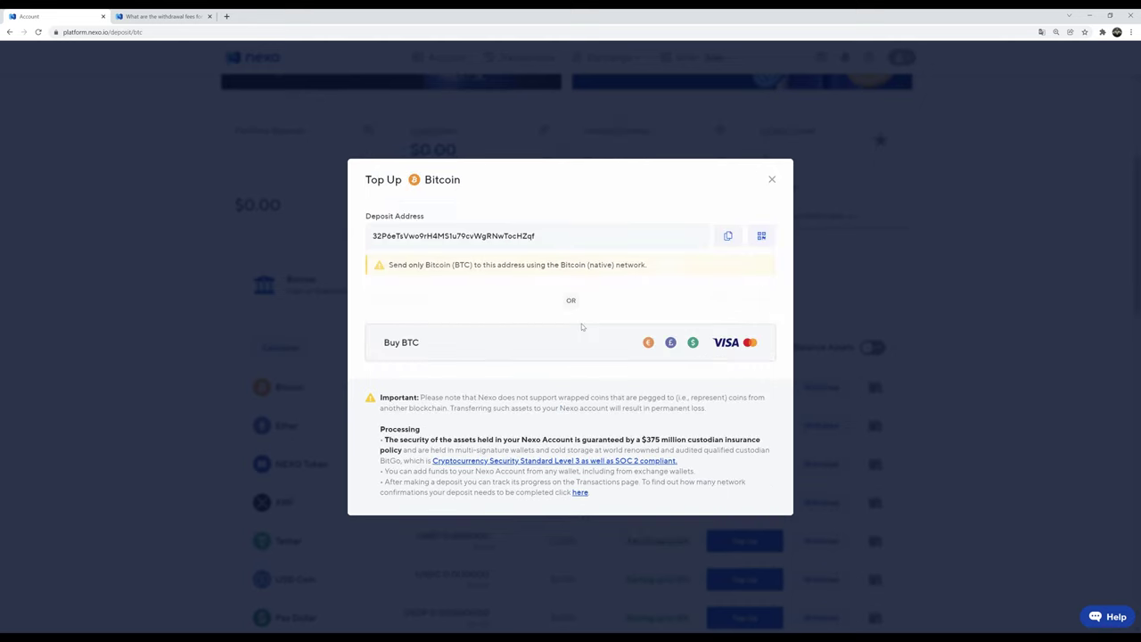
{"action": "left_click", "coordinate": [772, 179]}
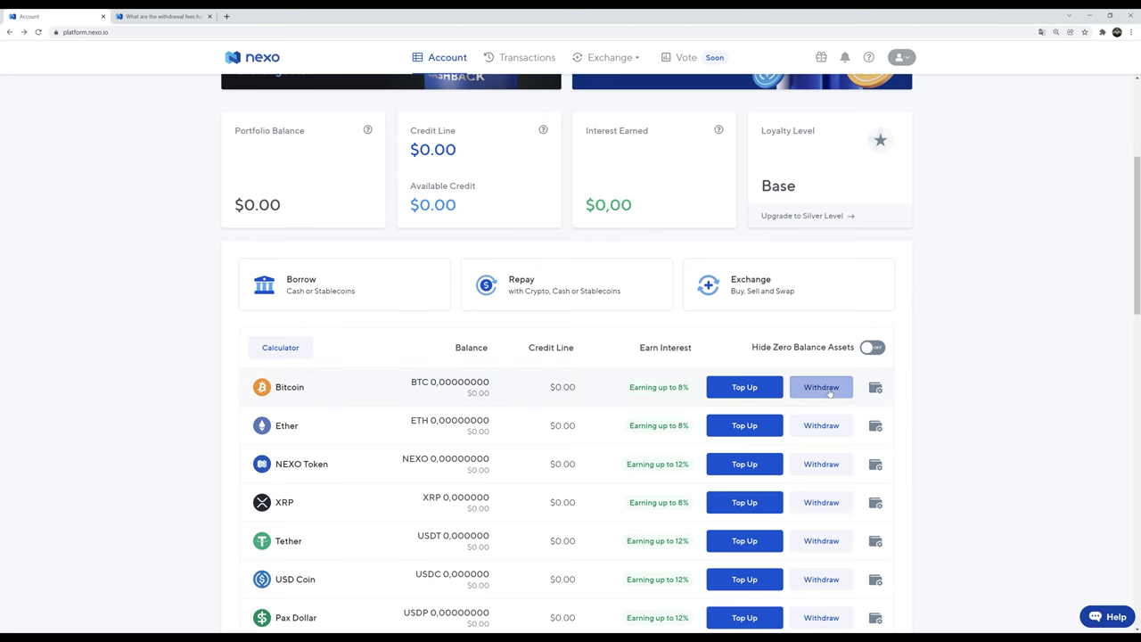
{"action": "left_click", "coordinate": [821, 387]}
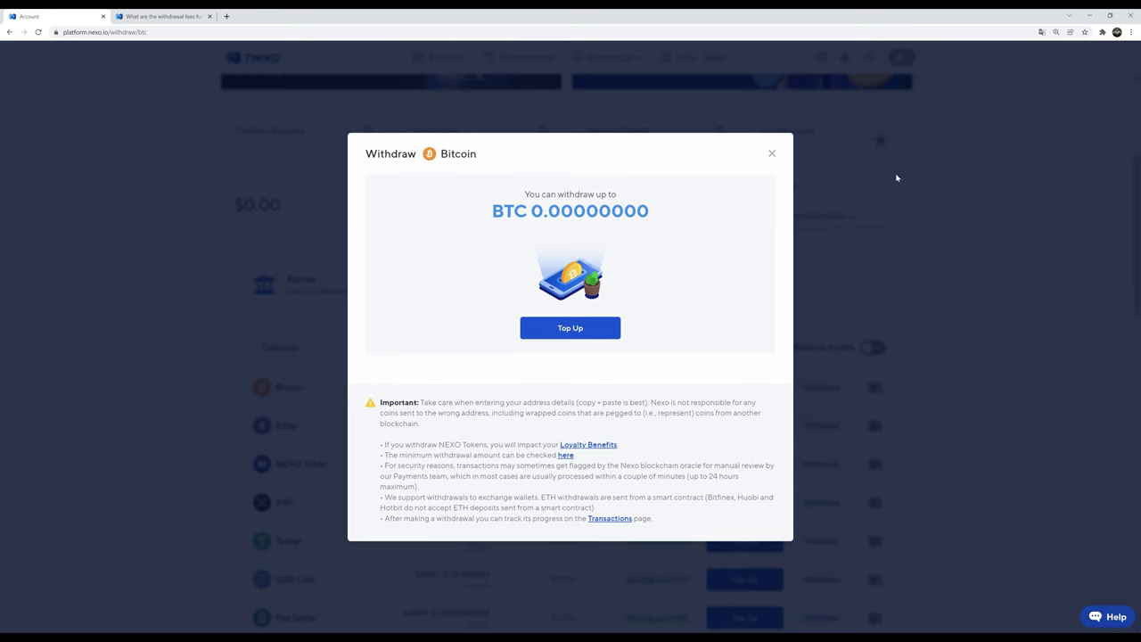
{"action": "left_click", "coordinate": [771, 154]}
- Look through the balances and interest rates in the account's asset list
{"action": "scroll", "coordinate": [432, 464], "scroll_direction": "down", "scroll_amount": 4}
{"action": "scroll", "coordinate": [432, 464], "scroll_direction": "down", "scroll_amount": 3}
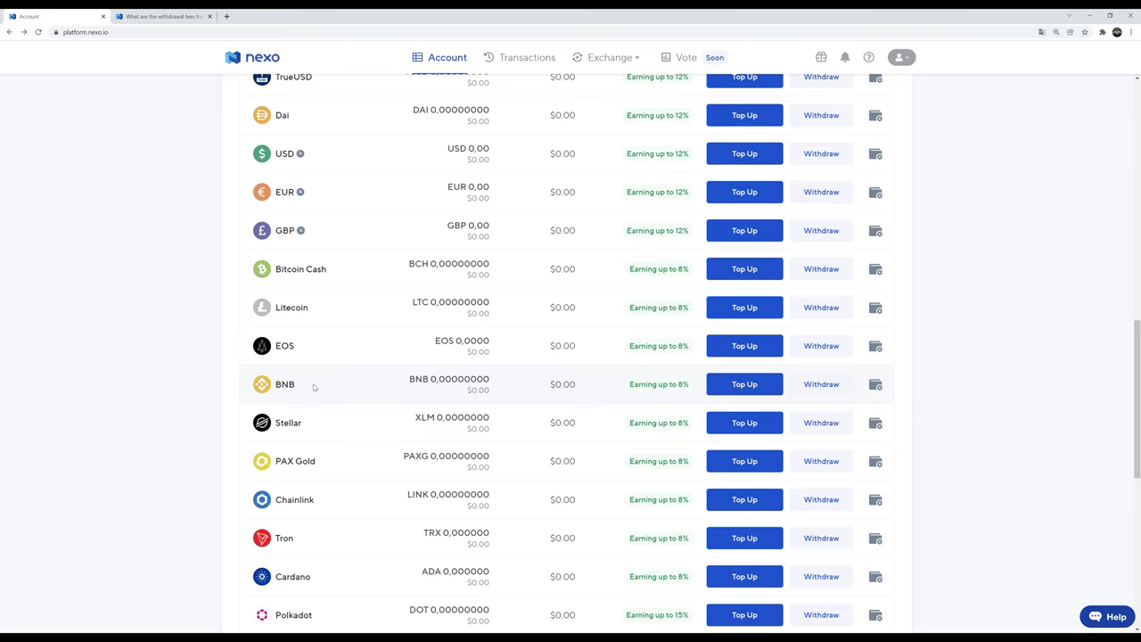
{"action": "scroll", "coordinate": [433, 408], "scroll_direction": "up", "scroll_amount": 5}
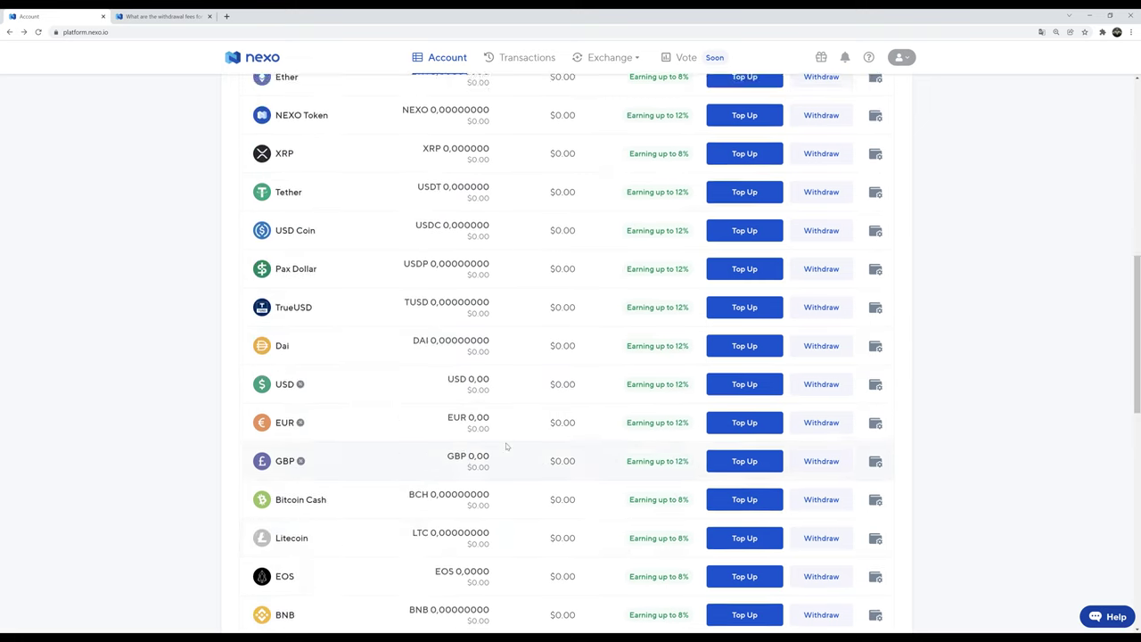
- View Bitcoin's withdrawal dialog and close it, then open its top-up dialog and copy the Bitcoin deposit address
{"action": "left_click", "coordinate": [814, 251]}
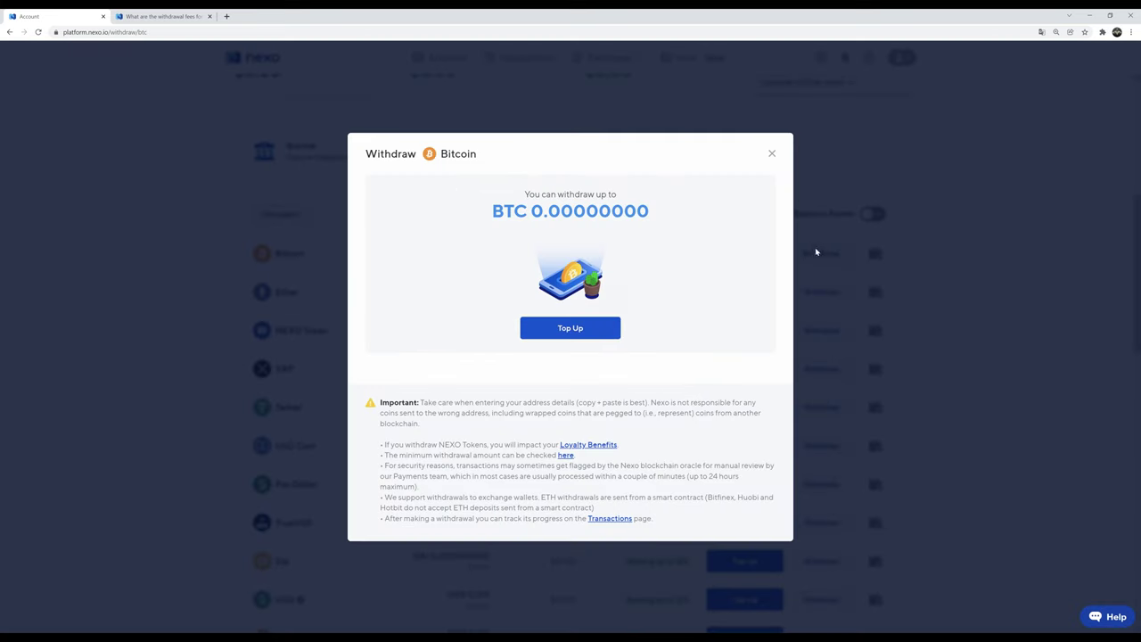
{"action": "left_click", "coordinate": [771, 153]}
{"action": "left_click", "coordinate": [729, 252]}
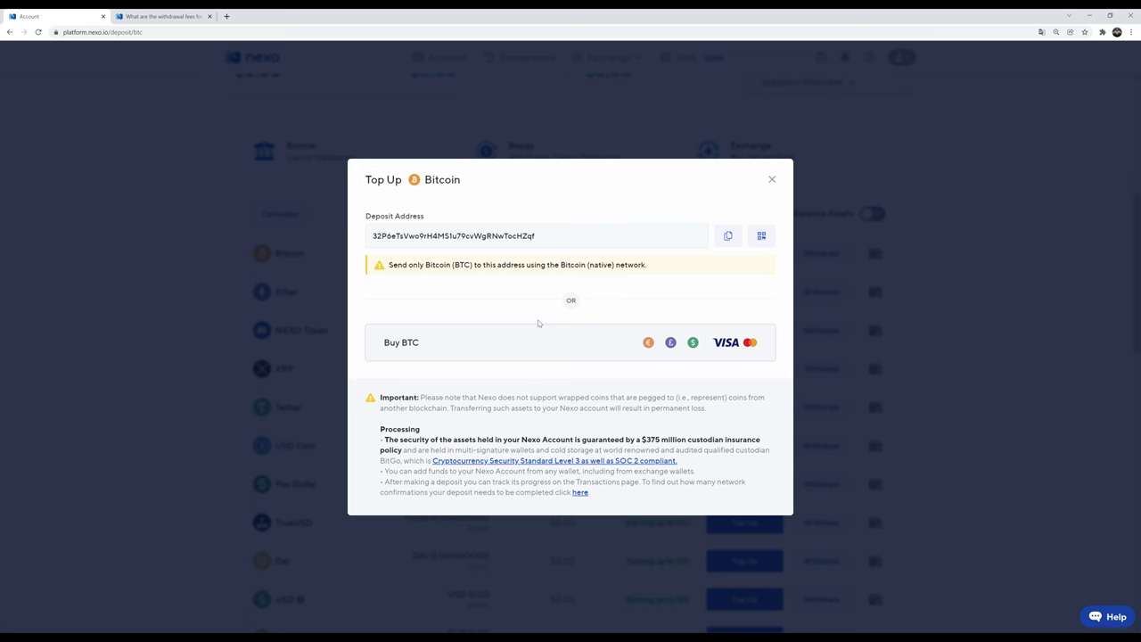
{"action": "left_click", "coordinate": [727, 235]}
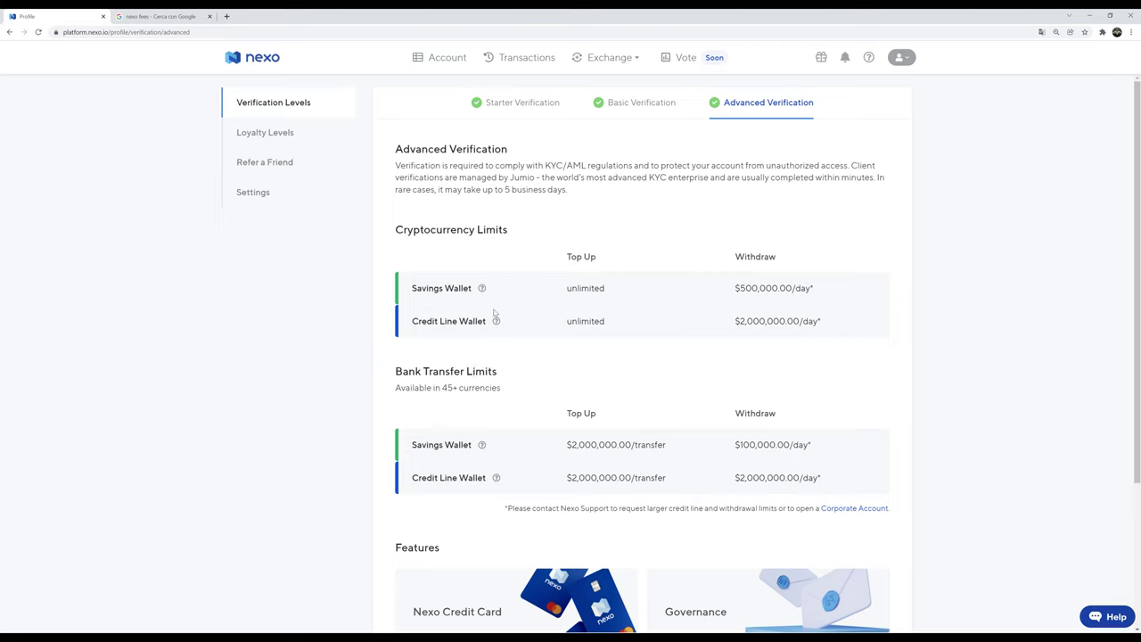
- Review the cryptocurrency and bank transfer limits for the Savings Wallet and Credit Line Wallet under Advanced Verification
{"action": "mouse_move", "coordinate": [482, 290]}
{"action": "scroll", "coordinate": [546, 366], "scroll_direction": "down", "scroll_amount": 3}
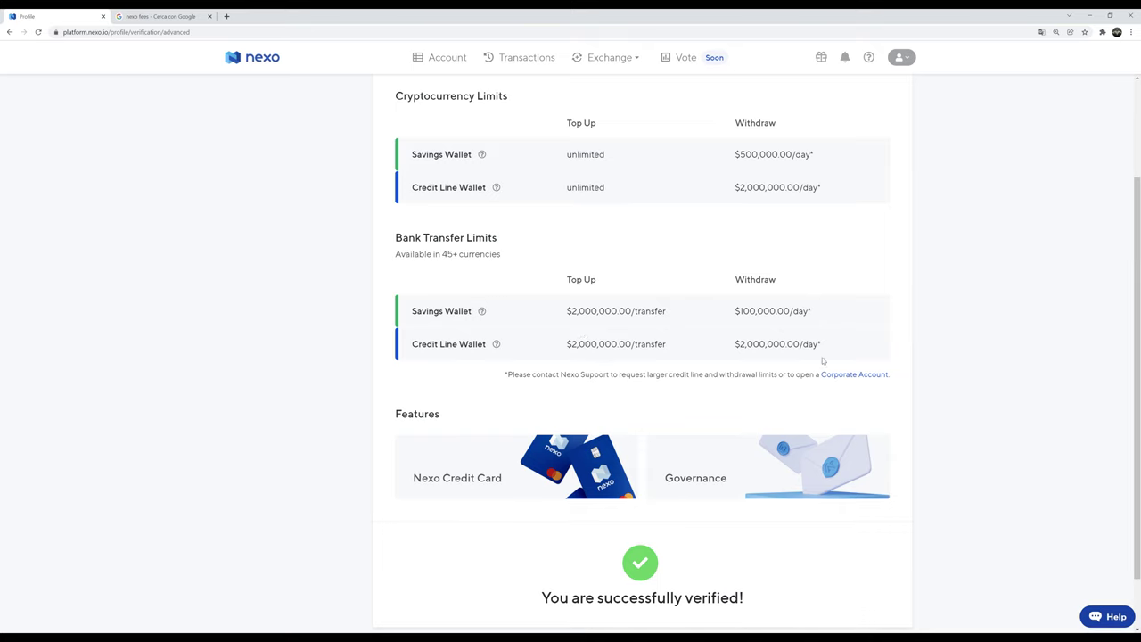
{"action": "scroll", "coordinate": [822, 361], "scroll_direction": "up", "scroll_amount": 1}
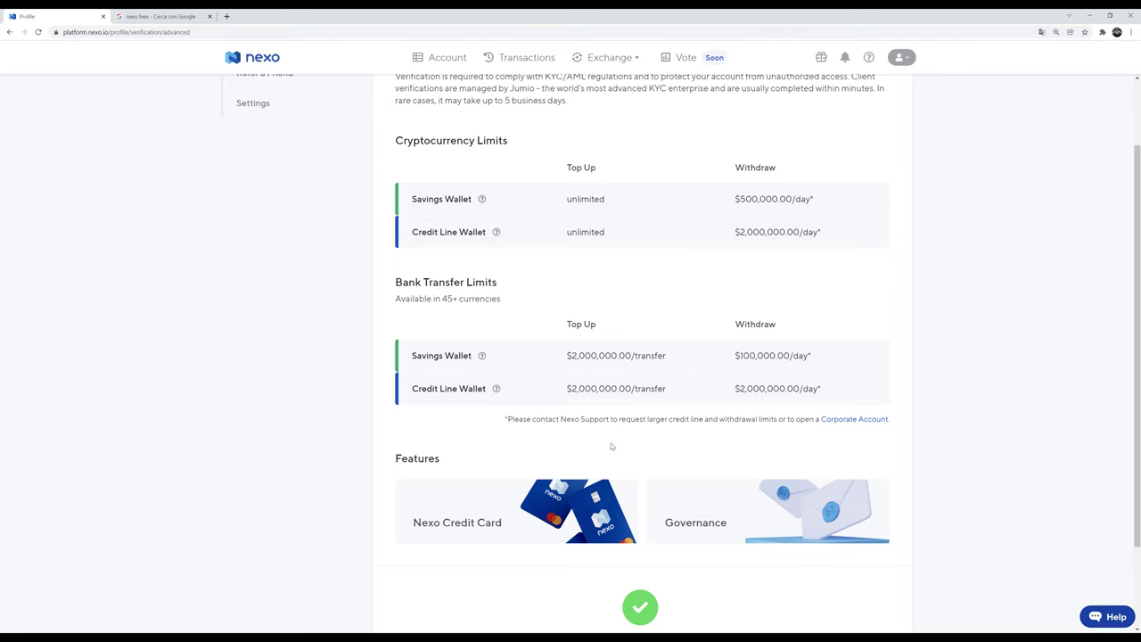
{"action": "scroll", "coordinate": [611, 443], "scroll_direction": "up", "scroll_amount": 1}
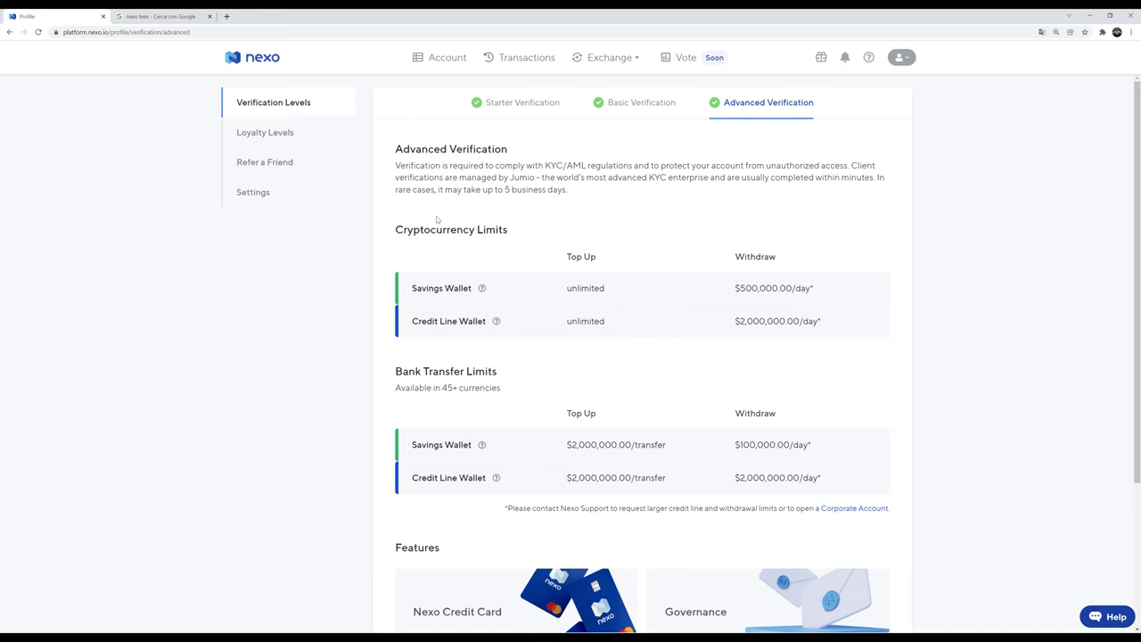
- Open the Loyalty Levels page of the profile and examine the share of the portfolio held in NEXO Tokens
{"action": "left_click", "coordinate": [301, 134]}
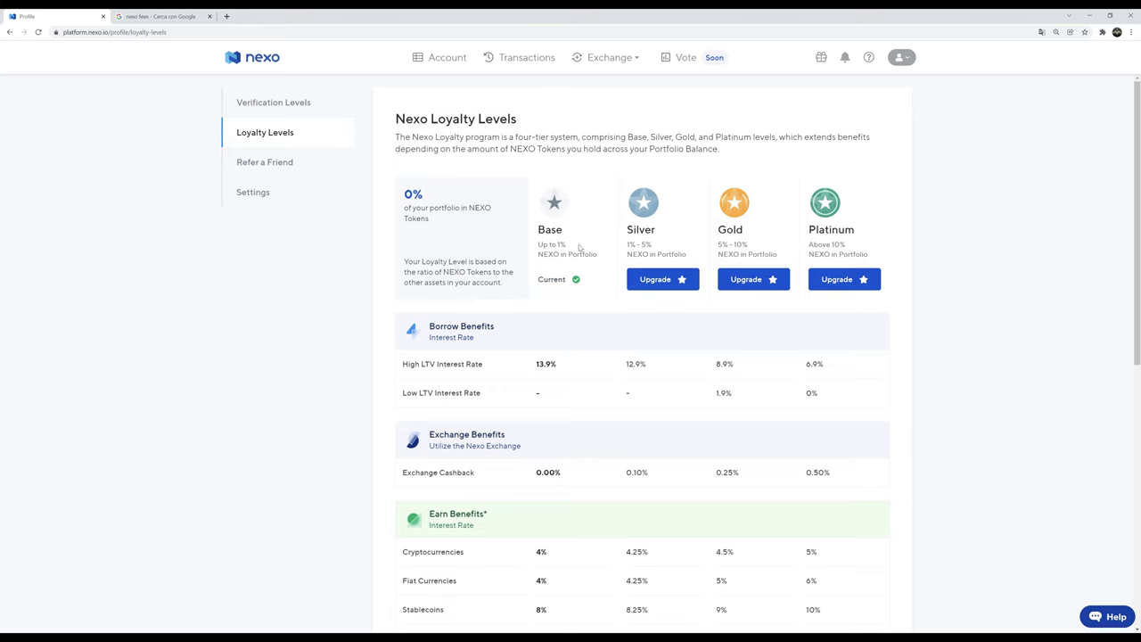
{"action": "double_click", "coordinate": [409, 193]}
{"action": "left_click_drag", "start_coordinate": [411, 192], "coordinate": [422, 195]}
{"action": "left_click", "coordinate": [460, 204]}
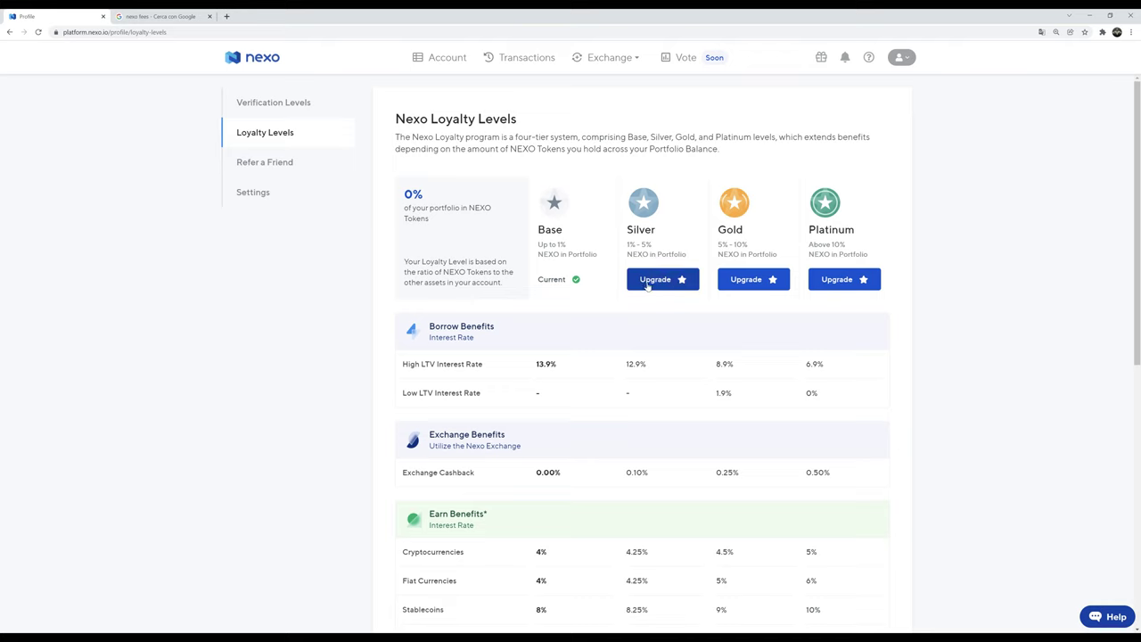
- Start the Platinum upgrade and set up a purchase of NEXO Token paid with the USD fiat balance
{"action": "left_click", "coordinate": [843, 279]}
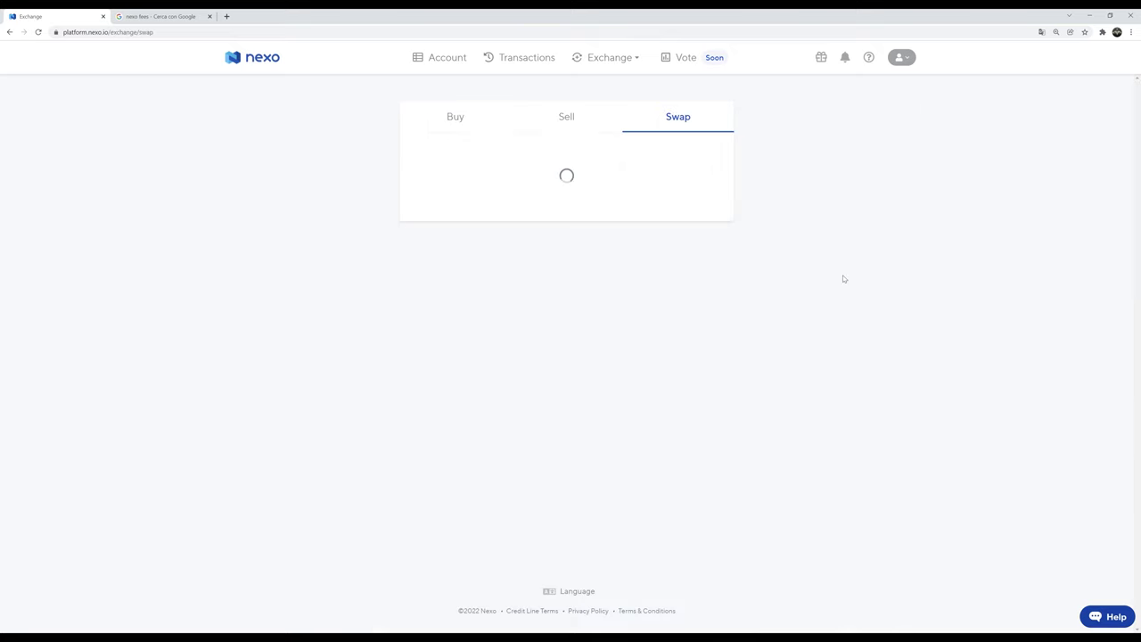
{"action": "left_click", "coordinate": [456, 116]}
{"action": "left_click", "coordinate": [468, 233]}
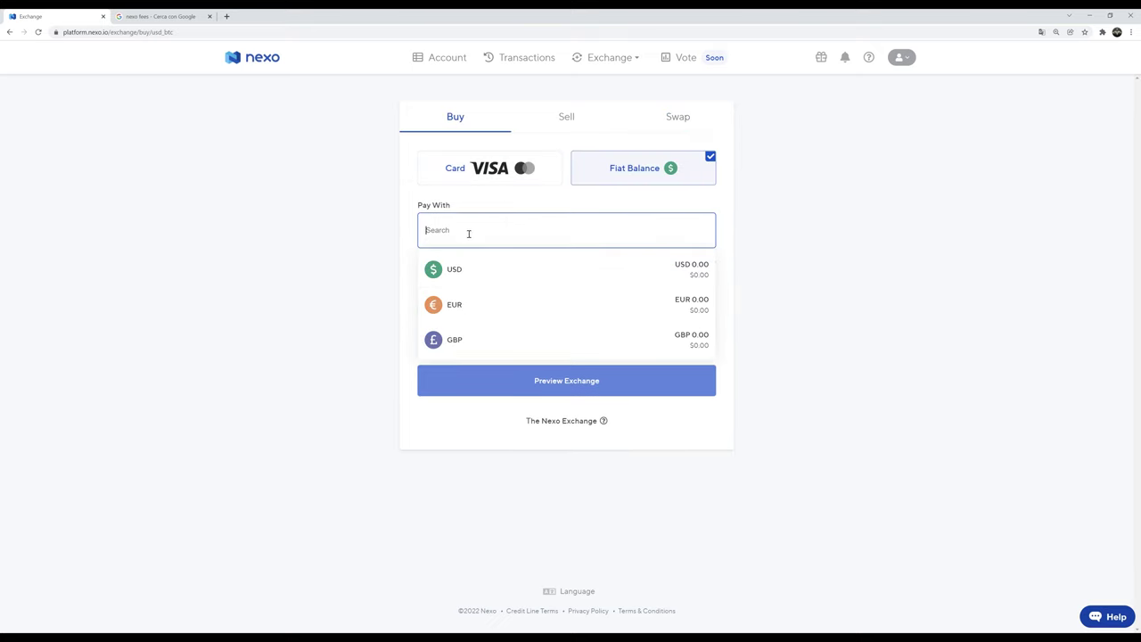
{"action": "left_click", "coordinate": [463, 269]}
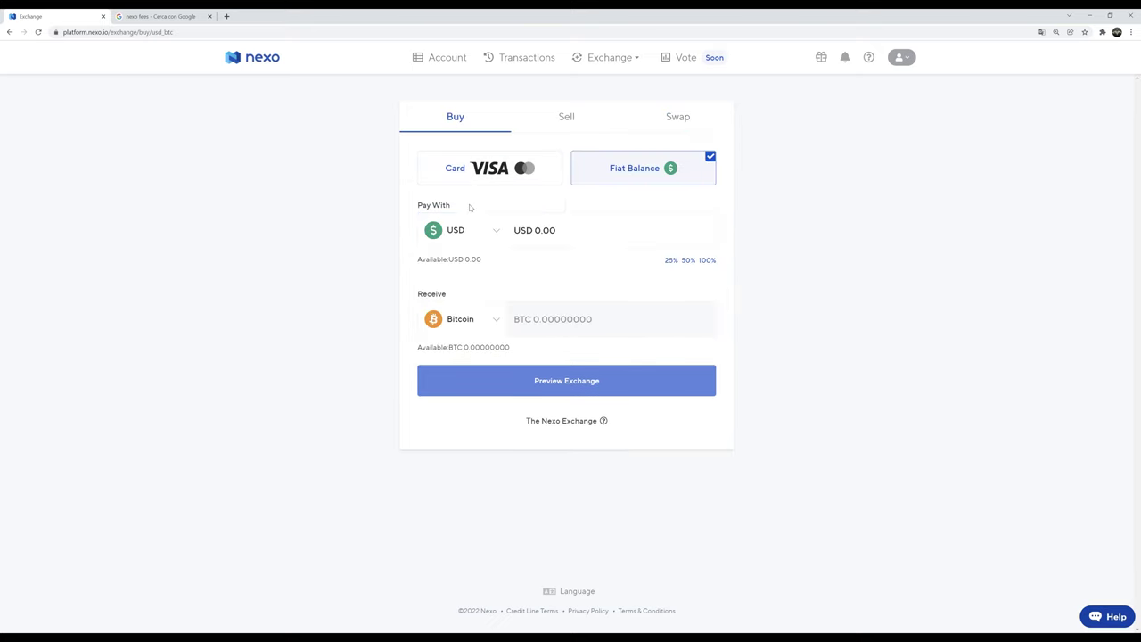
{"action": "left_click", "coordinate": [460, 318]}
{"action": "scroll", "coordinate": [484, 377], "scroll_direction": "down", "scroll_amount": 2}
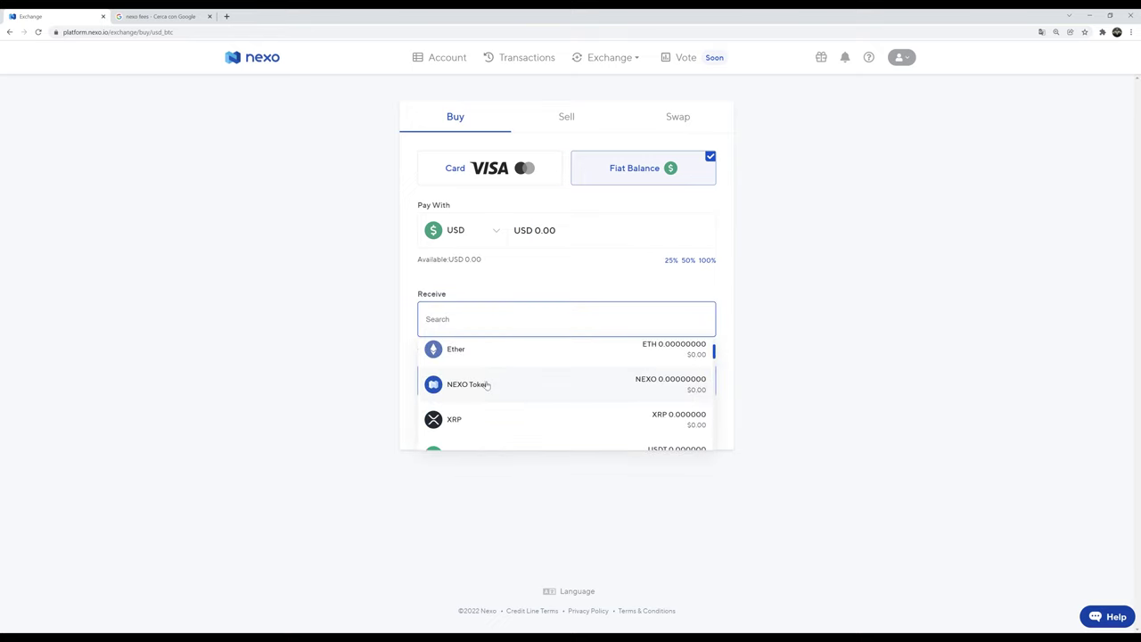
{"action": "left_click", "coordinate": [487, 383]}
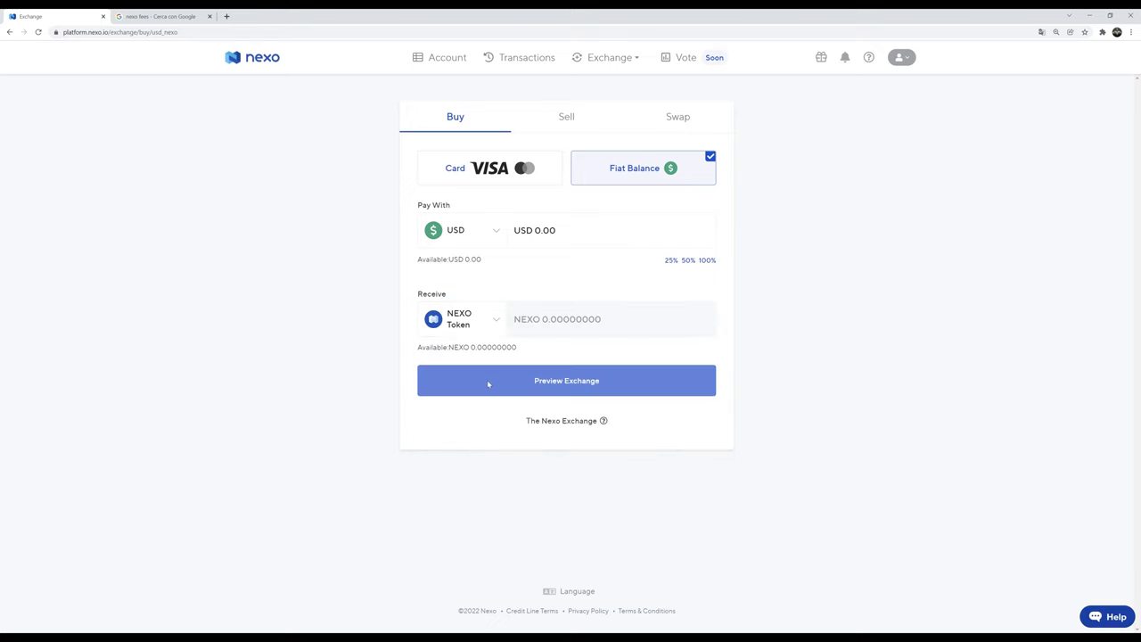
- Return to the Loyalty Levels page and look over its borrow, exchange and earn benefits
{"action": "left_click", "coordinate": [9, 32]}
{"action": "left_click", "coordinate": [9, 33]}
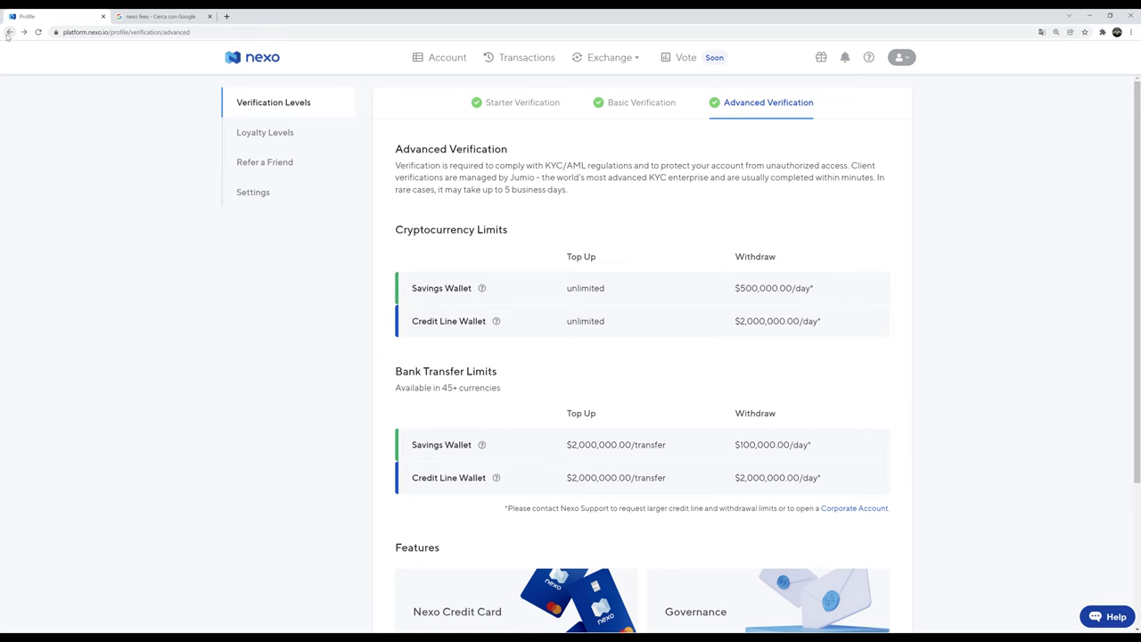
{"action": "left_click", "coordinate": [268, 139]}
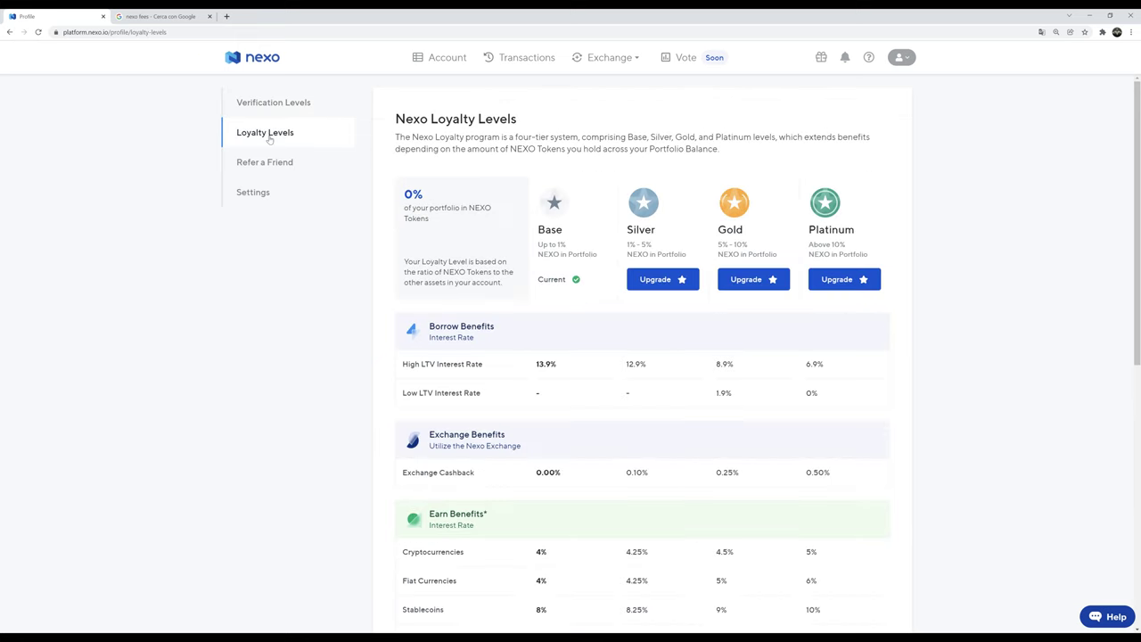
{"action": "scroll", "coordinate": [746, 407], "scroll_direction": "down", "scroll_amount": 1}
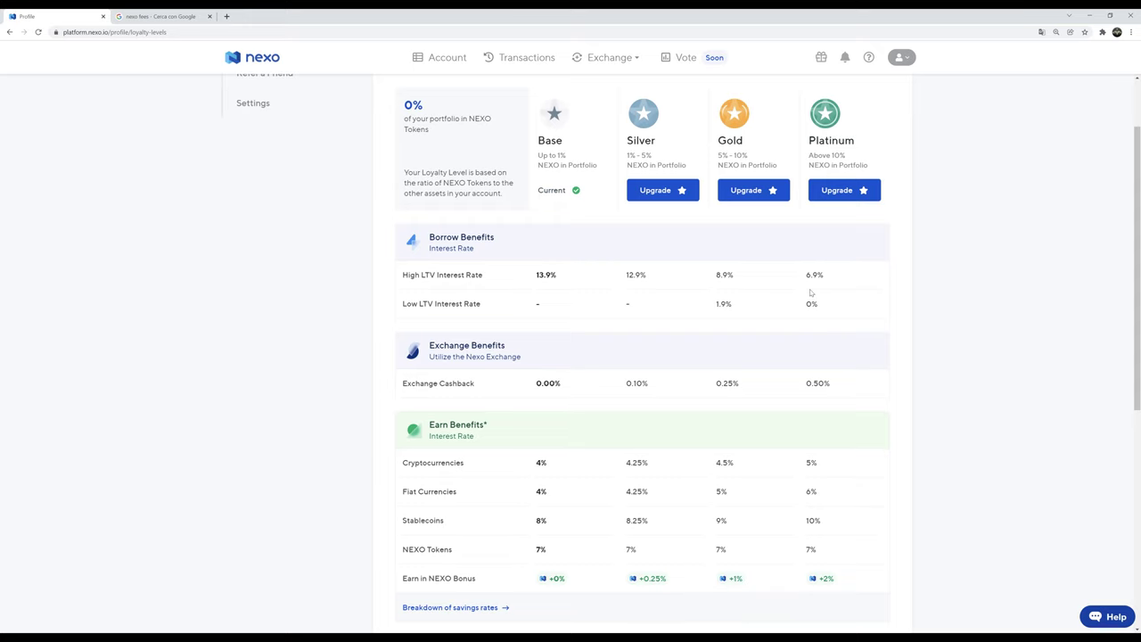
{"action": "scroll", "coordinate": [458, 398], "scroll_direction": "down", "scroll_amount": 2}
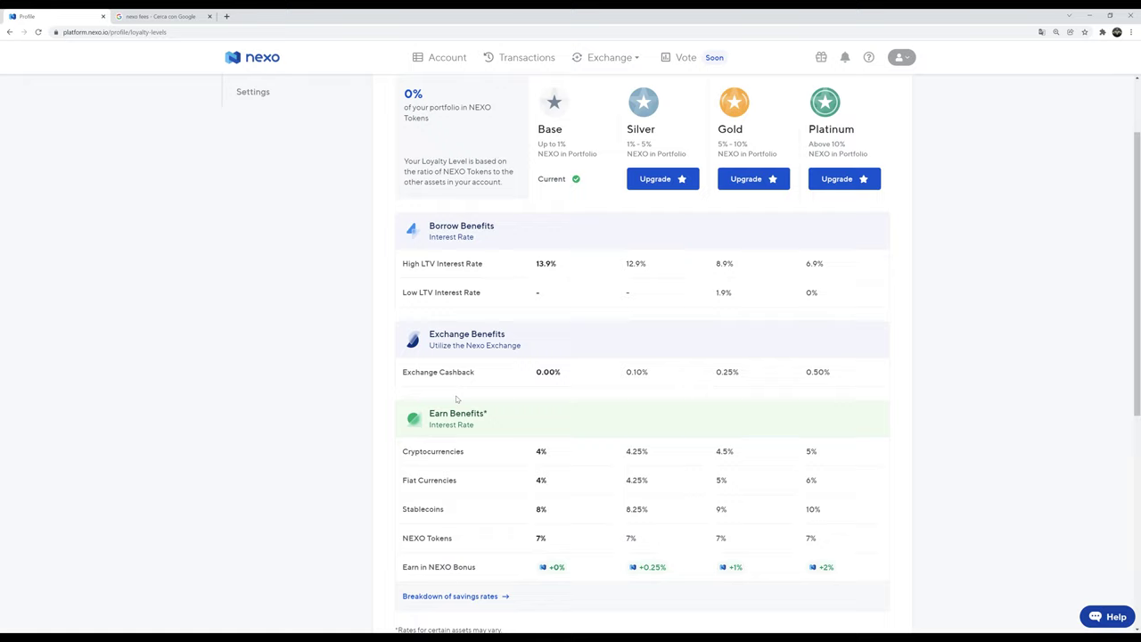
{"action": "scroll", "coordinate": [474, 428], "scroll_direction": "up", "scroll_amount": 3}
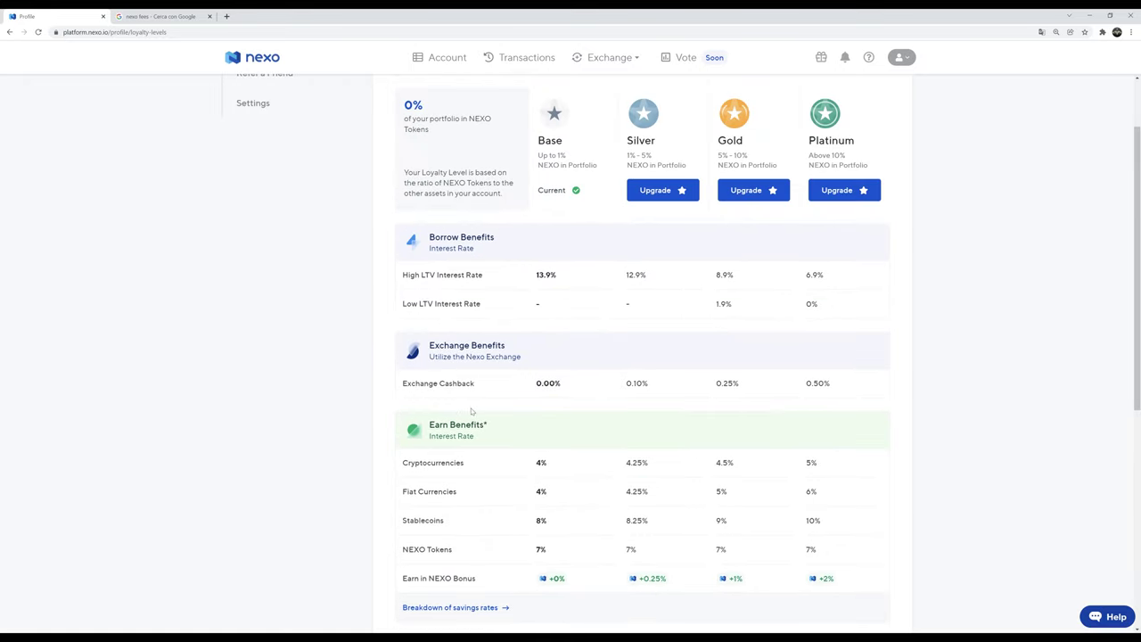
- Look through the loyalty benefit tables with the page translated into Italian
{"action": "scroll", "coordinate": [445, 294], "scroll_direction": "down", "scroll_amount": 1}
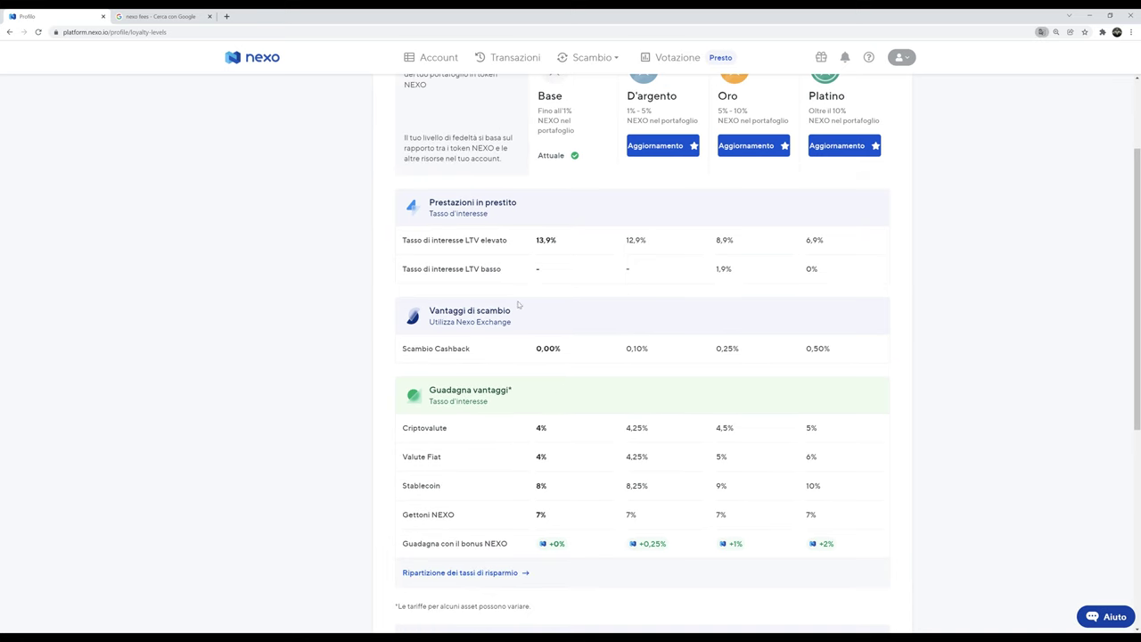
{"action": "scroll", "coordinate": [525, 437], "scroll_direction": "down", "scroll_amount": 1}
{"action": "scroll", "coordinate": [530, 446], "scroll_direction": "down", "scroll_amount": 2}
{"action": "scroll", "coordinate": [349, 315], "scroll_direction": "up", "scroll_amount": 4}
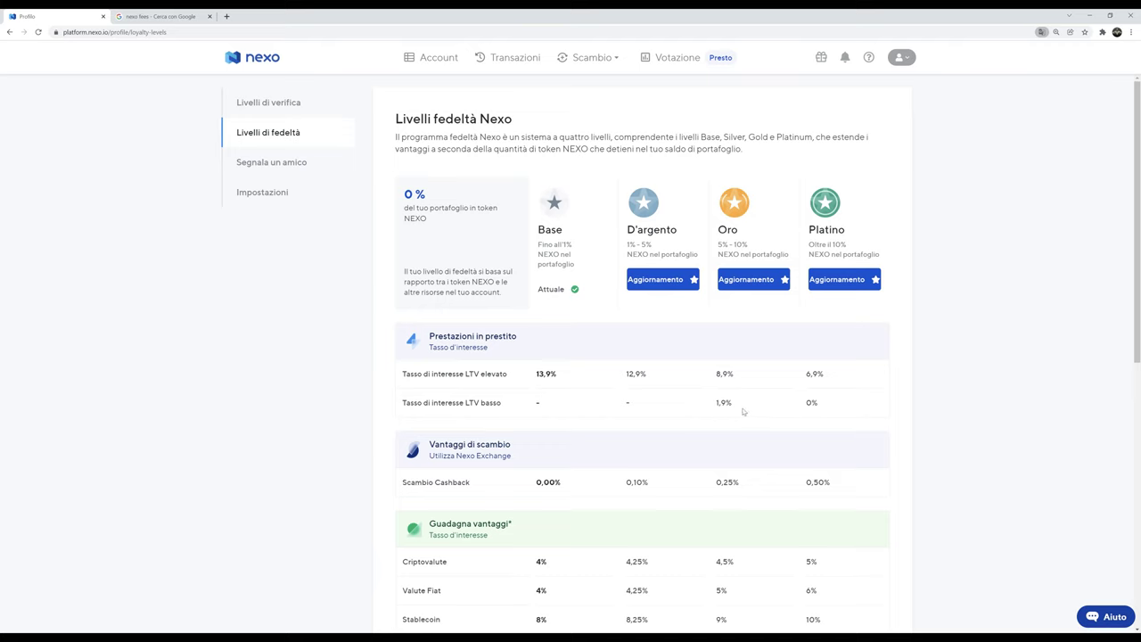
- Examine the low LTV interest rates of the Silver, Base and Platinum tiers, highlighting them in the borrow benefits
{"action": "double_click", "coordinate": [628, 403]}
{"action": "double_click", "coordinate": [537, 403]}
{"action": "left_click", "coordinate": [557, 405]}
{"action": "left_click_drag", "start_coordinate": [805, 403], "coordinate": [860, 409]}
{"action": "scroll", "coordinate": [633, 495], "scroll_direction": "down", "scroll_amount": 3}
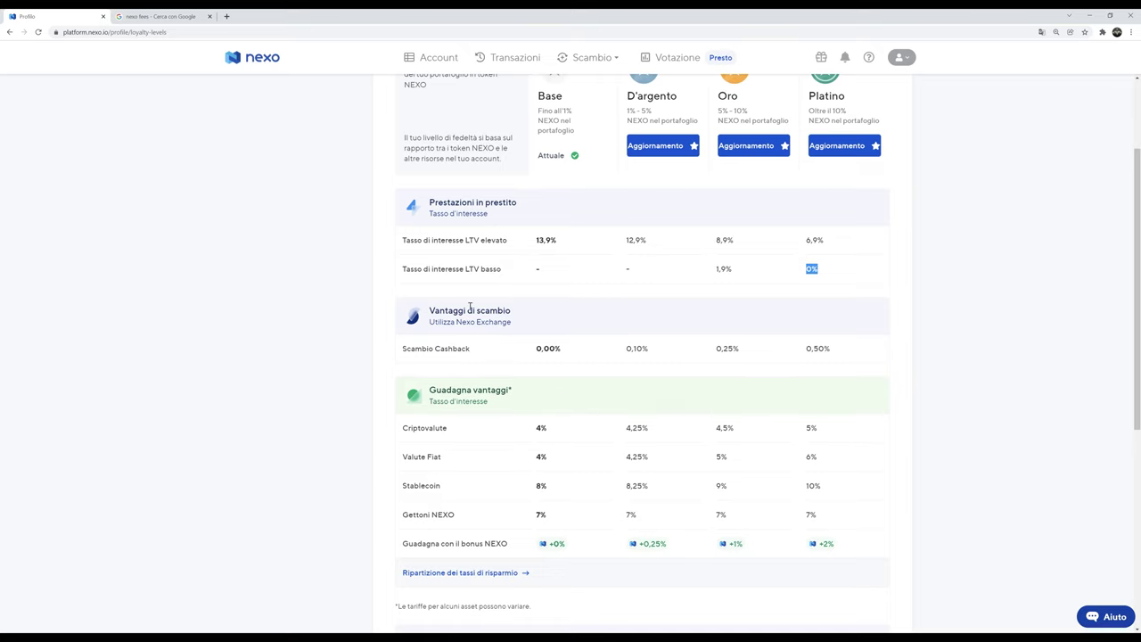
{"action": "scroll", "coordinate": [470, 308], "scroll_direction": "up", "scroll_amount": 3}
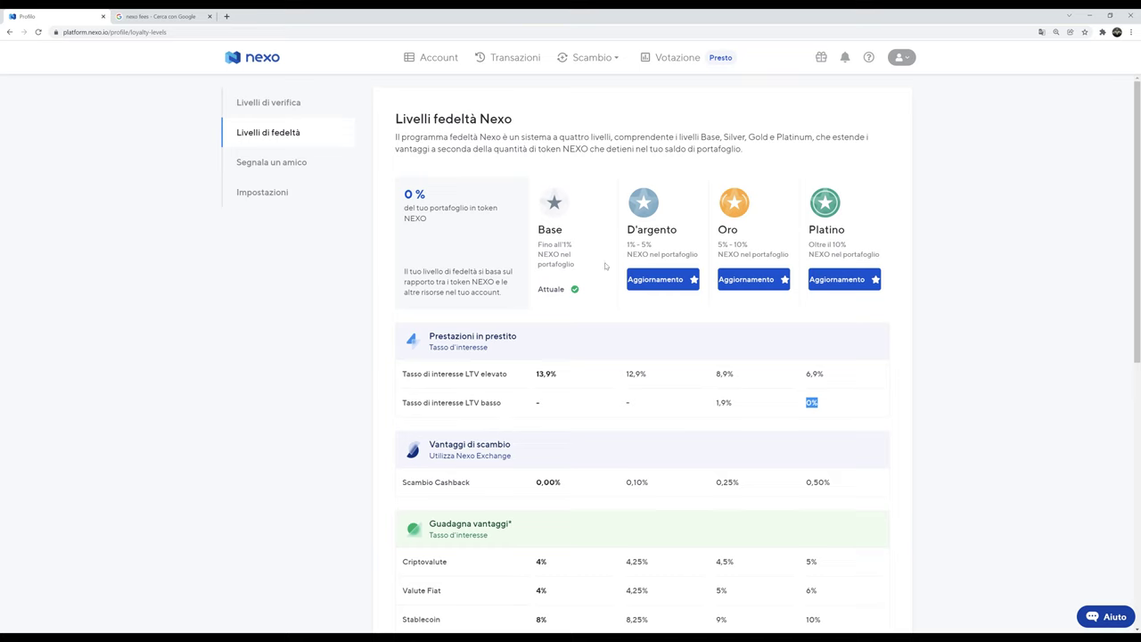
- Show the loyalty page in English again and read its benefits down to the Earn in NEXO bonus
{"action": "left_click", "coordinate": [613, 62]}
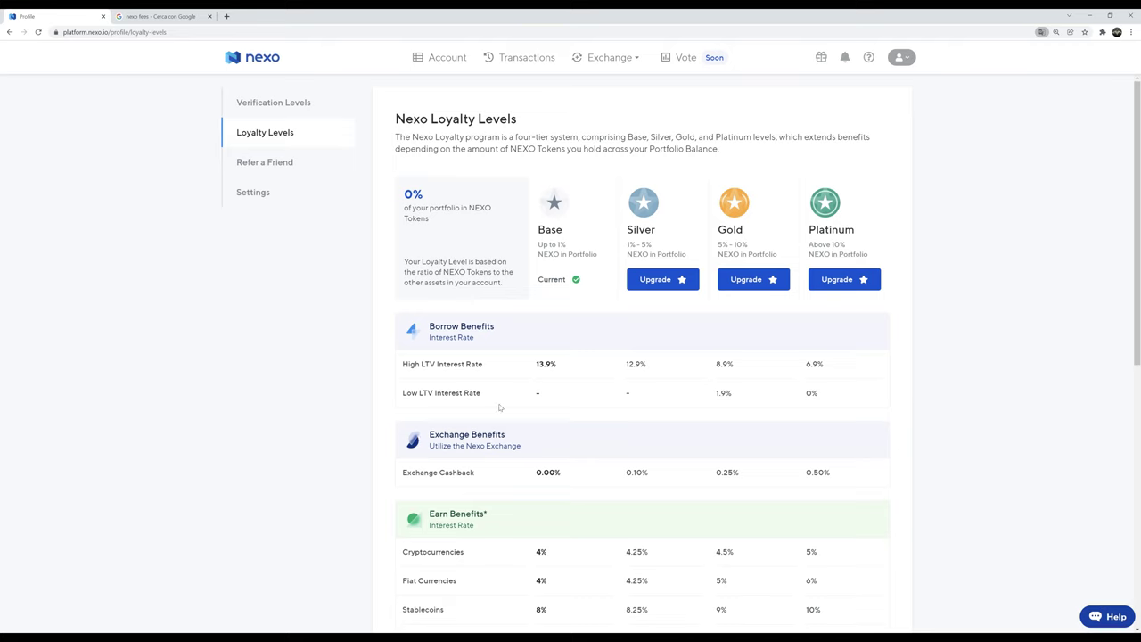
{"action": "mouse_move", "coordinate": [598, 75]}
{"action": "scroll", "coordinate": [820, 462], "scroll_direction": "down", "scroll_amount": 2}
{"action": "scroll", "coordinate": [613, 466], "scroll_direction": "up", "scroll_amount": 2}
{"action": "scroll", "coordinate": [437, 544], "scroll_direction": "down", "scroll_amount": 2}
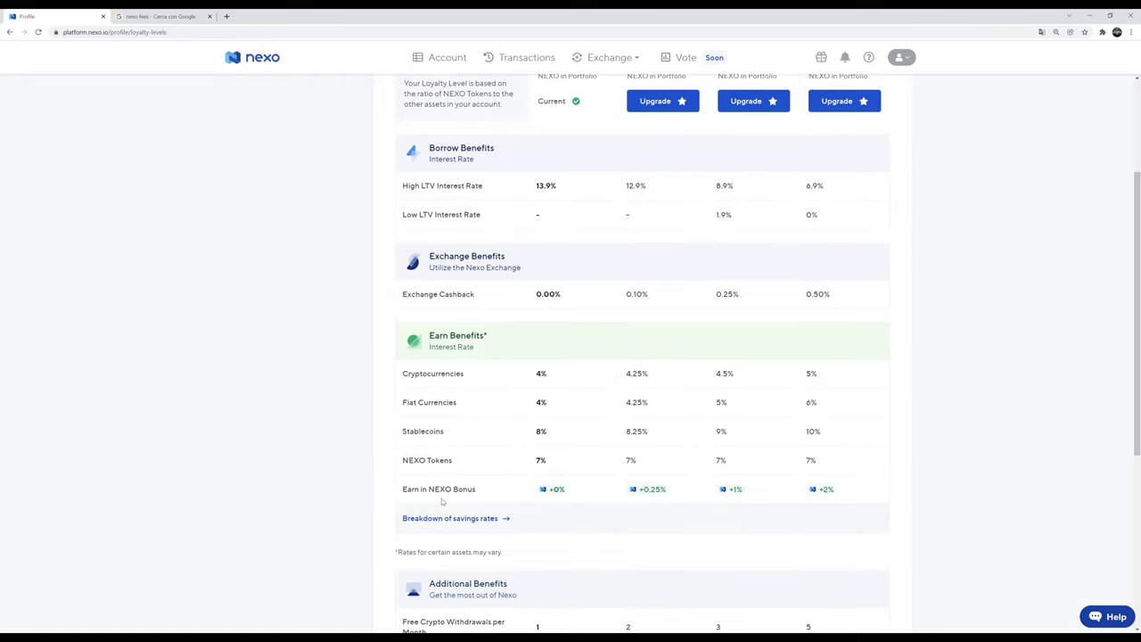
{"action": "scroll", "coordinate": [443, 501], "scroll_direction": "up", "scroll_amount": 1}
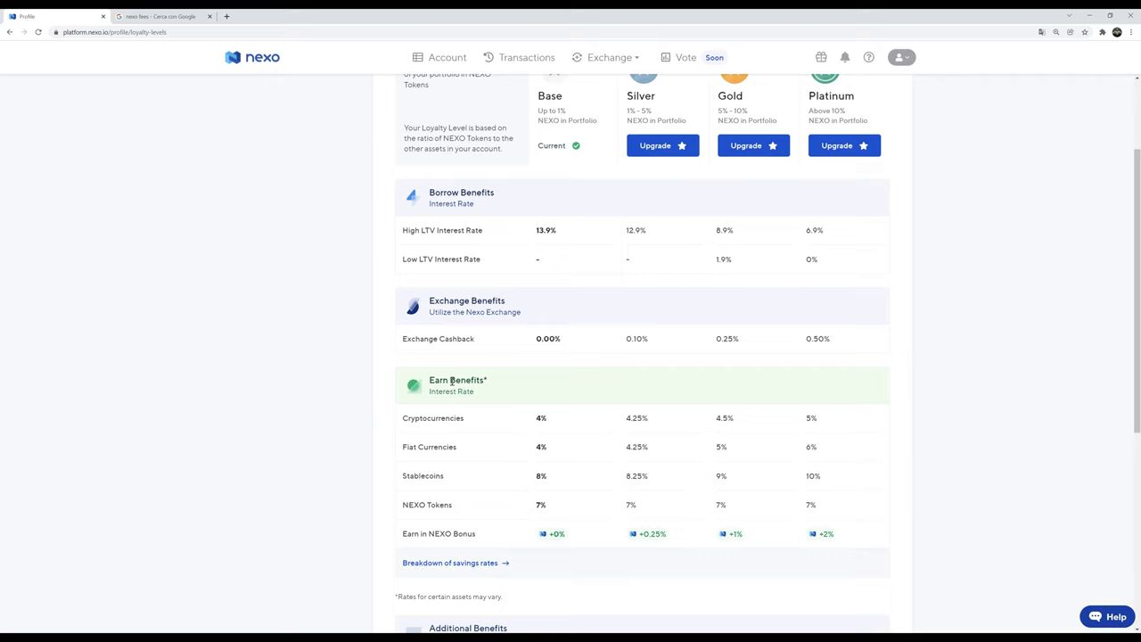
- Compare the earn interest rates and NEXO bonus of the Base, Silver, Gold and Platinum tiers with their token requirements
{"action": "scroll", "coordinate": [491, 425], "scroll_direction": "up", "scroll_amount": 1}
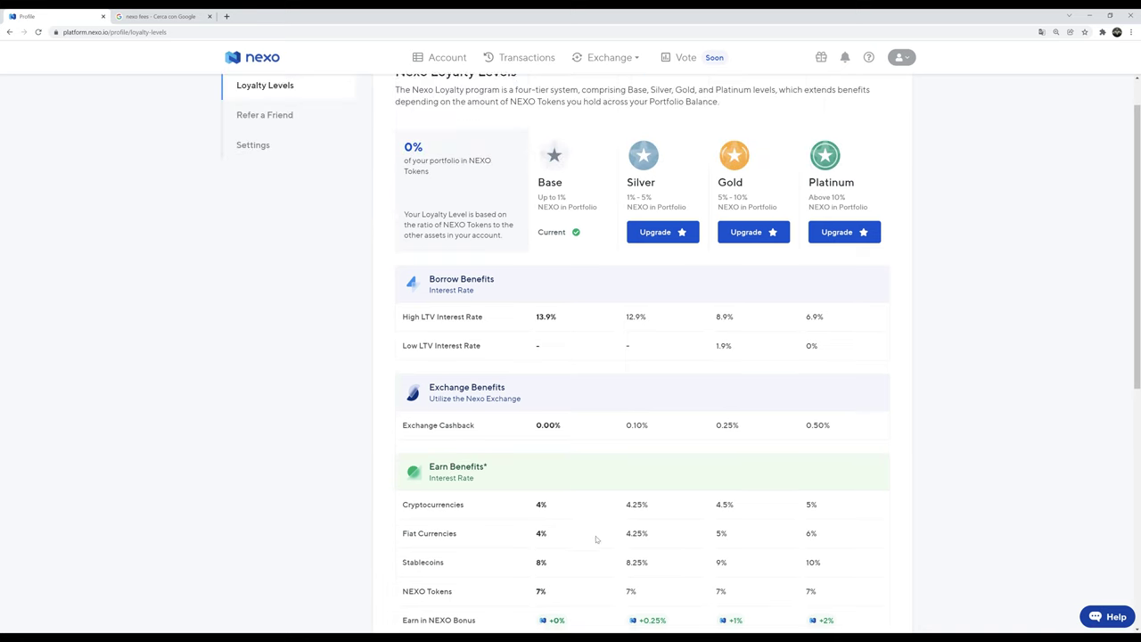
{"action": "scroll", "coordinate": [596, 537], "scroll_direction": "down", "scroll_amount": 1}
{"action": "scroll", "coordinate": [702, 529], "scroll_direction": "up", "scroll_amount": 1}
{"action": "scroll", "coordinate": [763, 499], "scroll_direction": "down", "scroll_amount": 1}
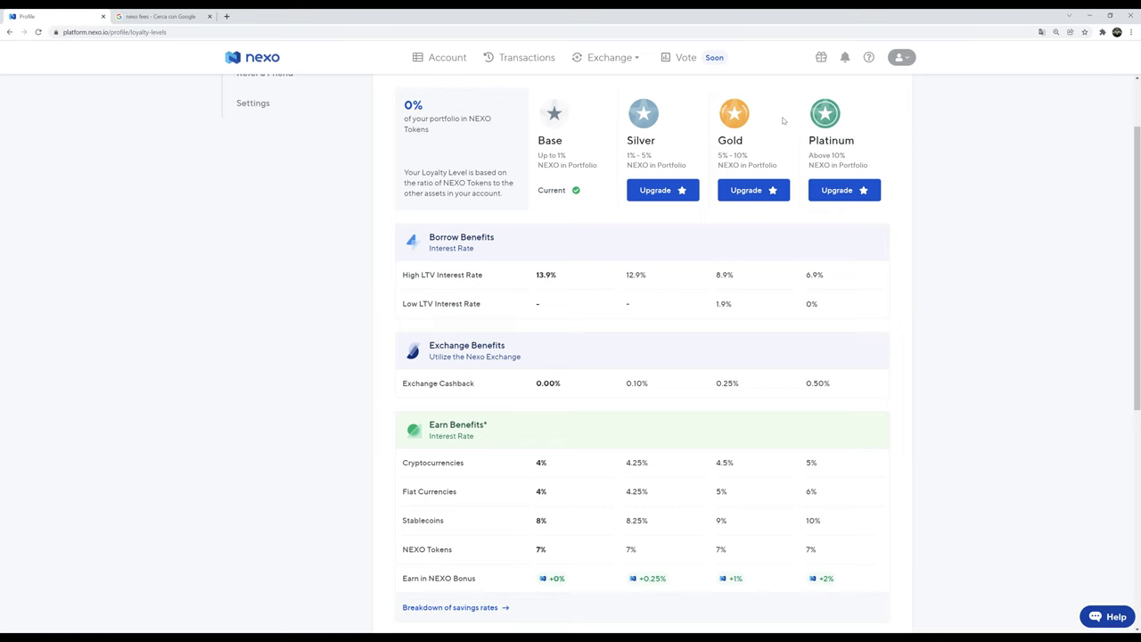
{"action": "scroll", "coordinate": [818, 506], "scroll_direction": "up", "scroll_amount": 1}
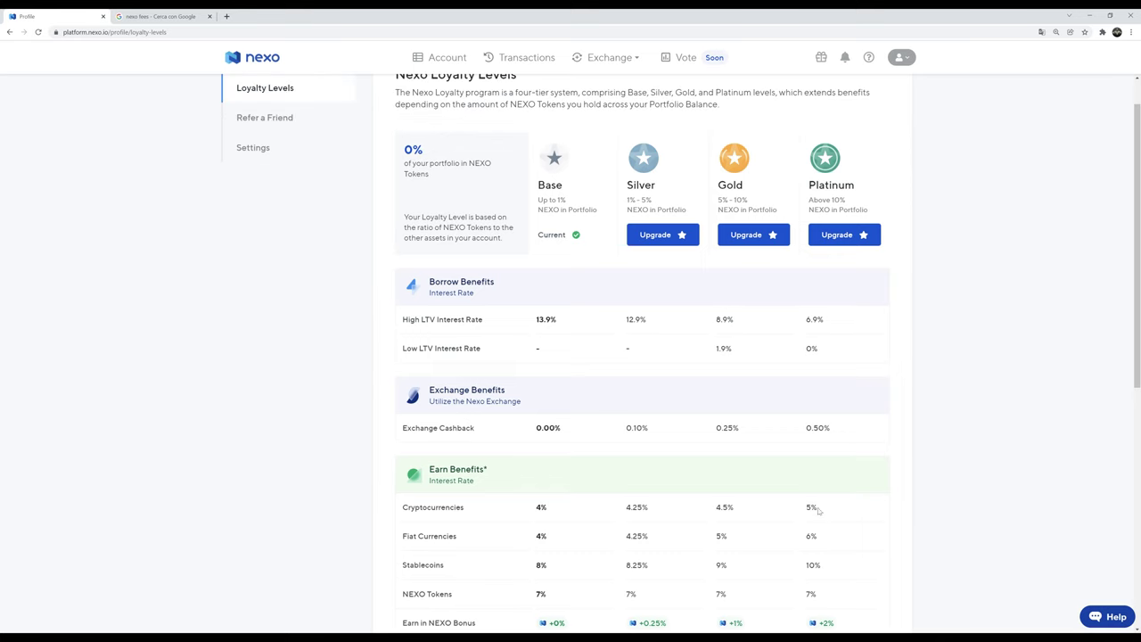
{"action": "scroll", "coordinate": [792, 540], "scroll_direction": "down", "scroll_amount": 1}
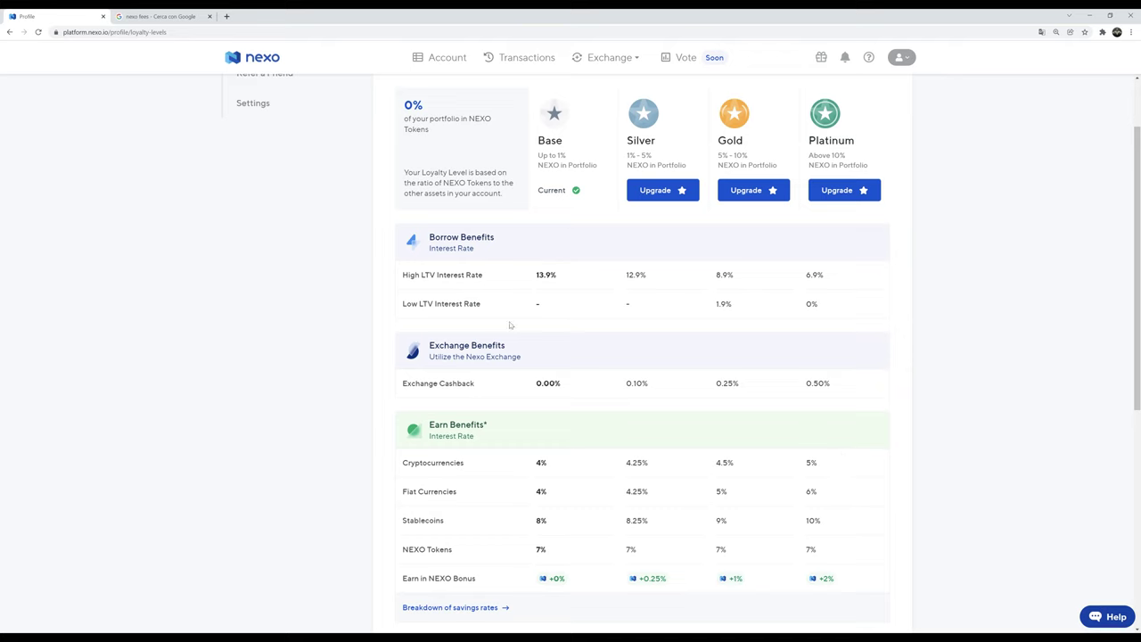
{"action": "scroll", "coordinate": [811, 303], "scroll_direction": "up", "scroll_amount": 1}
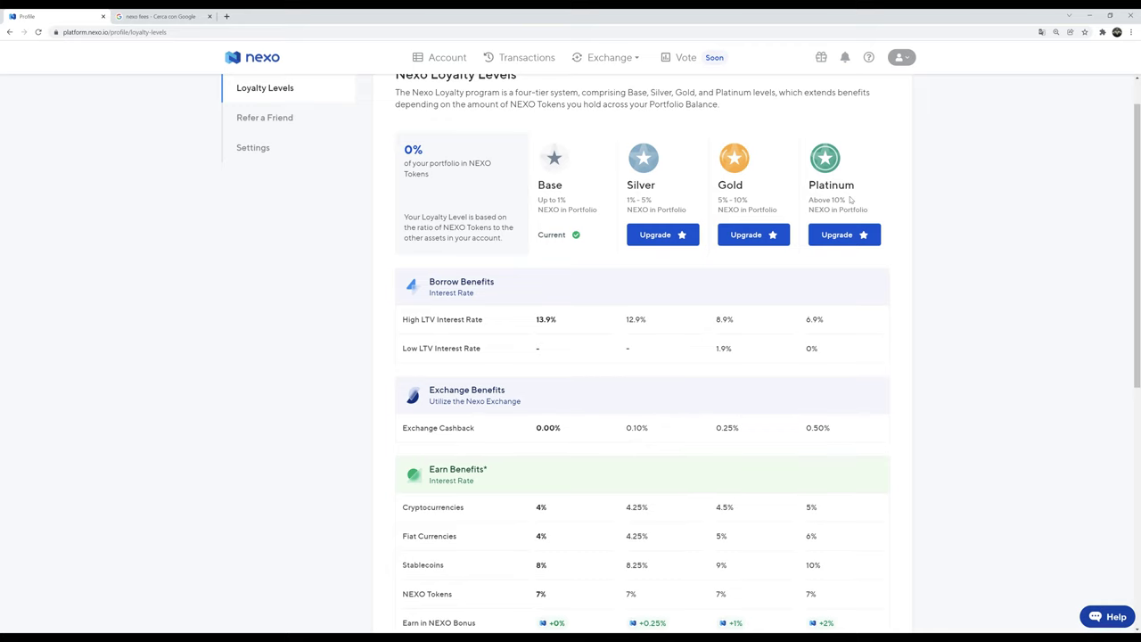
{"action": "scroll", "coordinate": [914, 316], "scroll_direction": "down", "scroll_amount": 1}
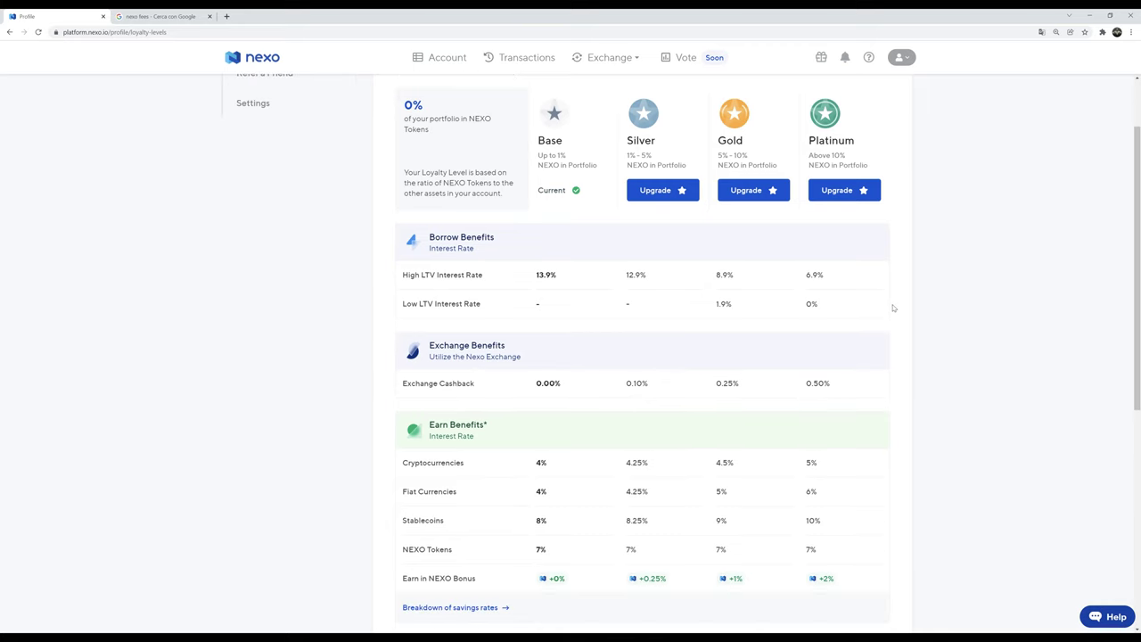
{"action": "scroll", "coordinate": [892, 308], "scroll_direction": "up", "scroll_amount": 2}
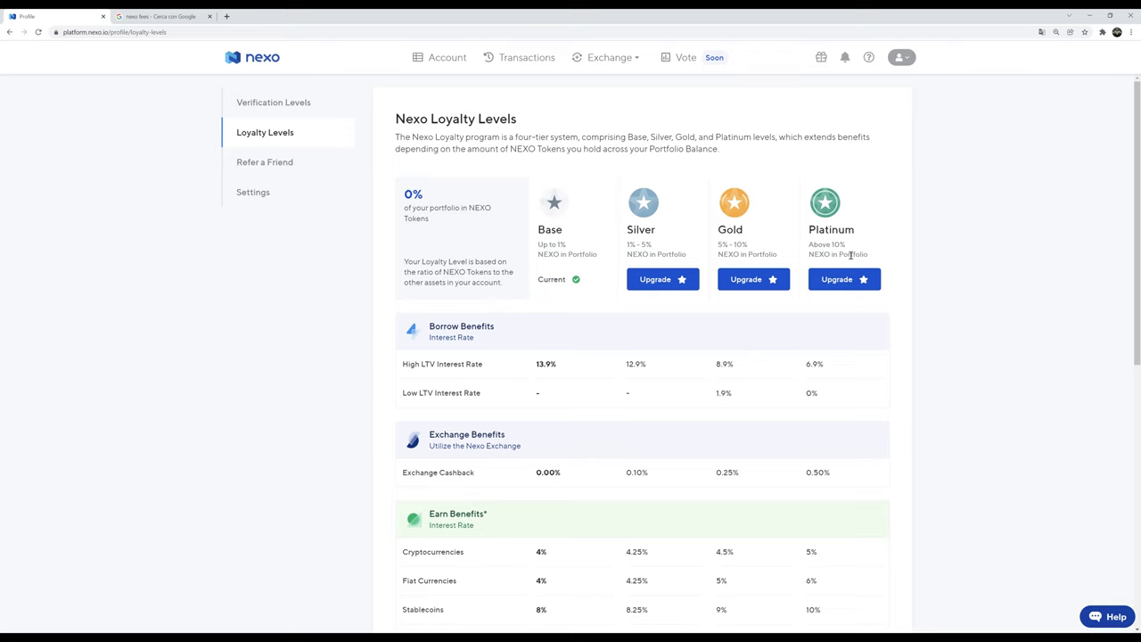
{"action": "scroll", "coordinate": [741, 522], "scroll_direction": "down", "scroll_amount": 3}
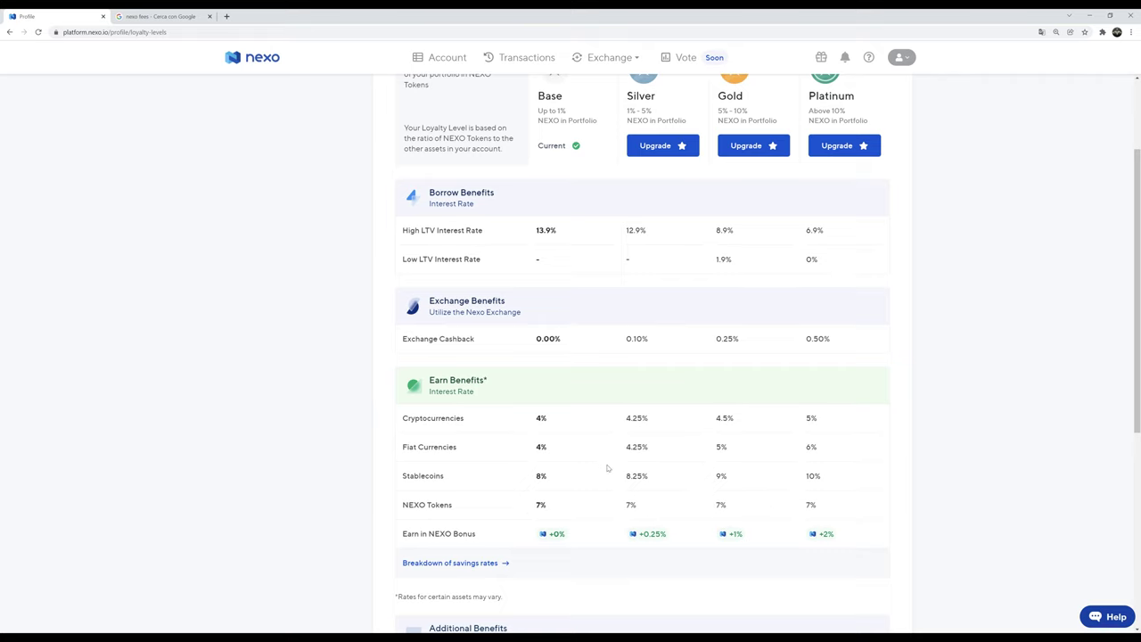
{"action": "scroll", "coordinate": [606, 471], "scroll_direction": "up", "scroll_amount": 1}
{"action": "scroll", "coordinate": [571, 504], "scroll_direction": "up", "scroll_amount": 1}
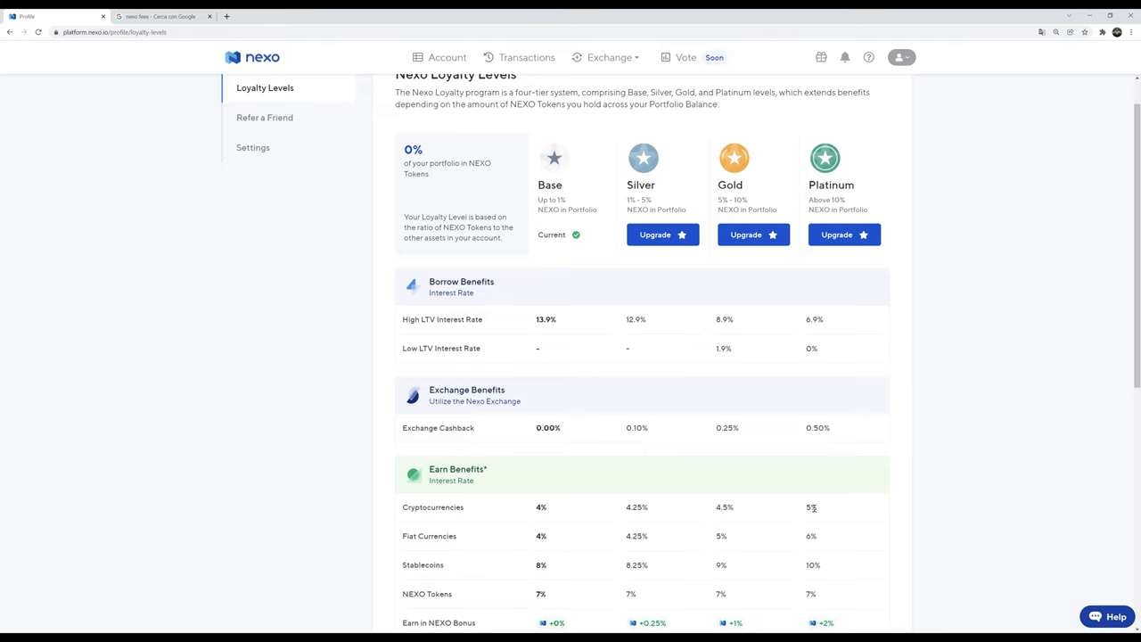
{"action": "scroll", "coordinate": [535, 438], "scroll_direction": "down", "scroll_amount": 1}
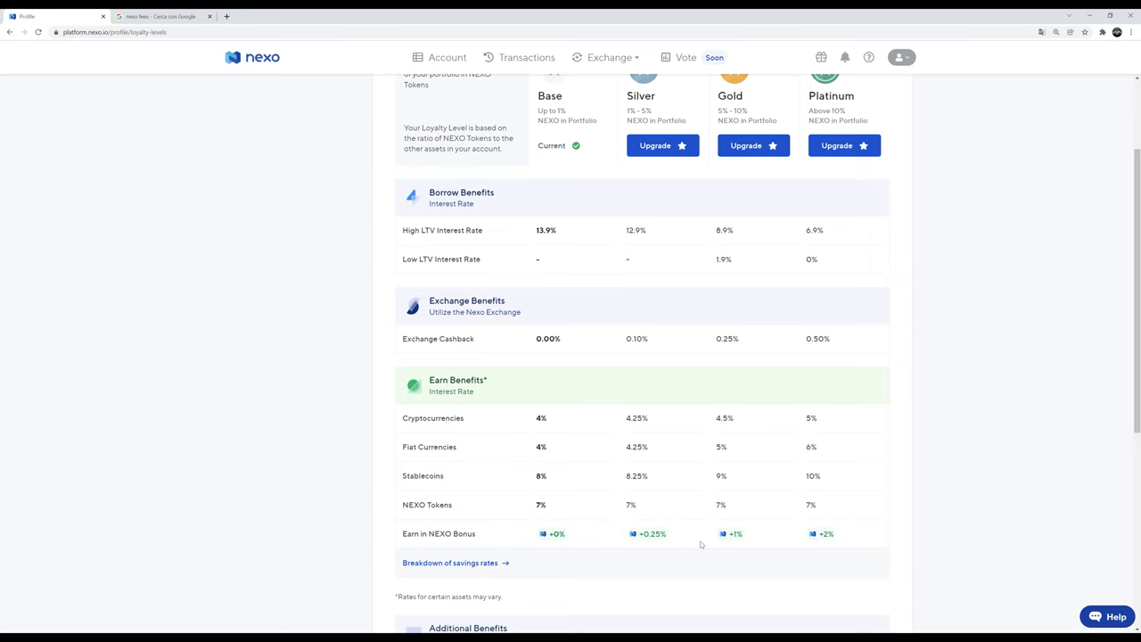
- Compare the interest rates and Earn in NEXO bonus of the four loyalty tiers against their portfolio requirements
{"action": "scroll", "coordinate": [543, 548], "scroll_direction": "up", "scroll_amount": 1}
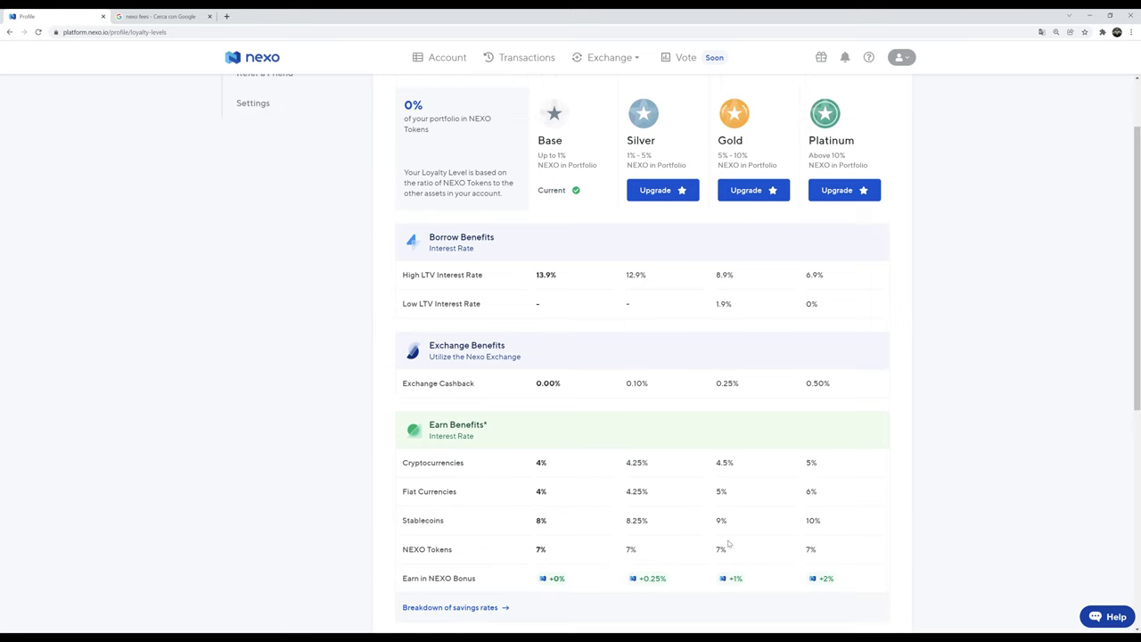
{"action": "scroll", "coordinate": [771, 553], "scroll_direction": "down", "scroll_amount": 2}
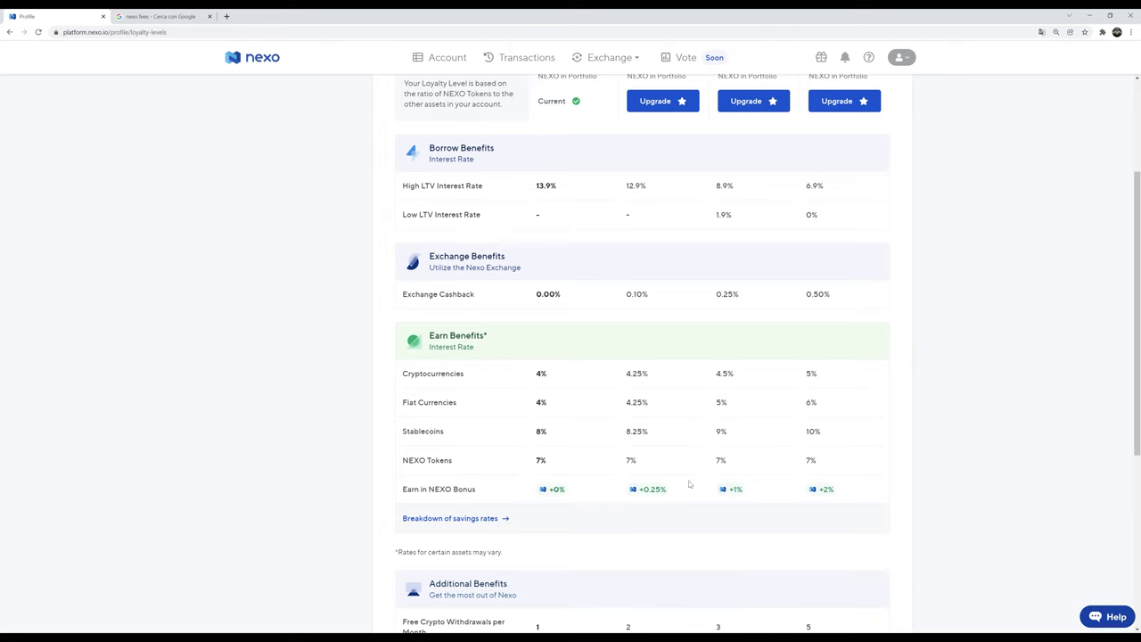
{"action": "scroll", "coordinate": [669, 489], "scroll_direction": "up", "scroll_amount": 1}
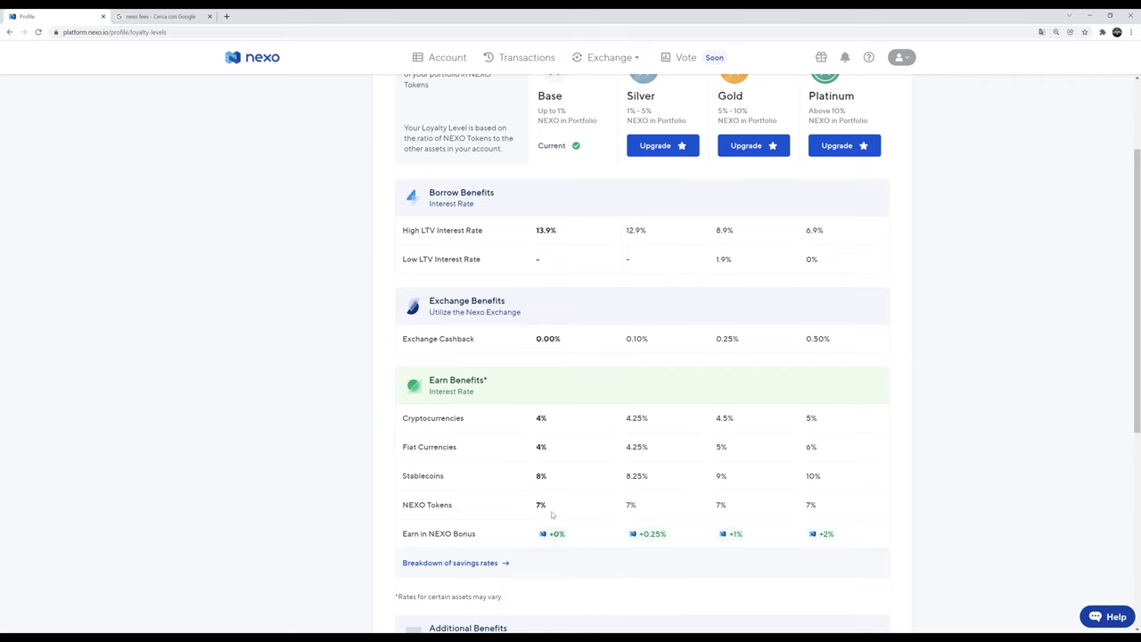
{"action": "scroll", "coordinate": [579, 448], "scroll_direction": "up", "scroll_amount": 1}
{"action": "scroll", "coordinate": [627, 476], "scroll_direction": "down", "scroll_amount": 3}
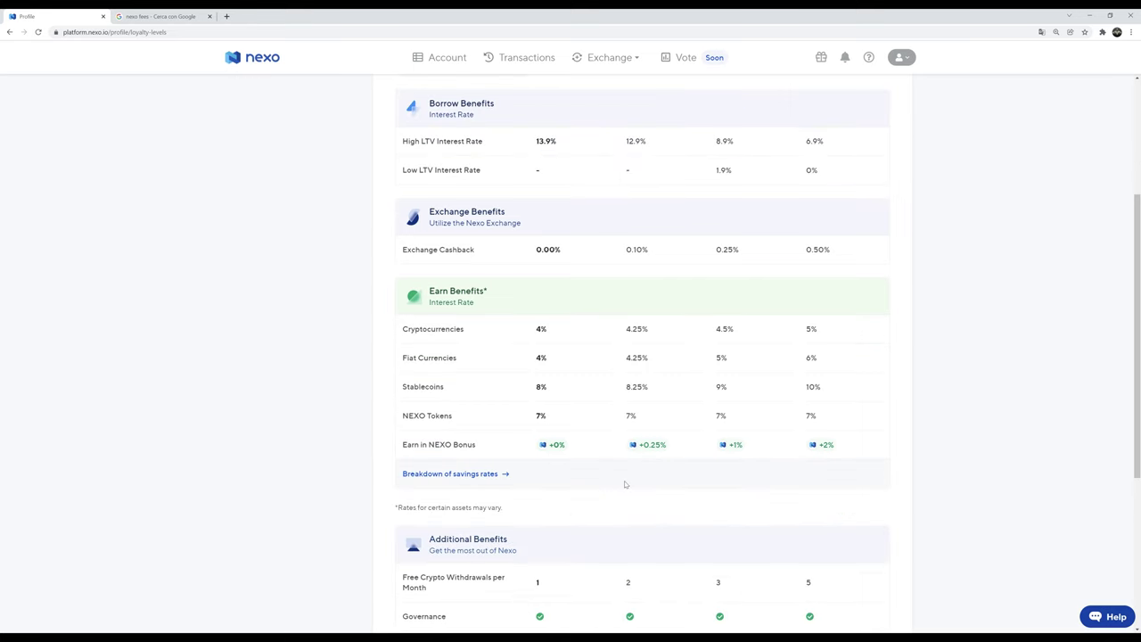
{"action": "scroll", "coordinate": [832, 462], "scroll_direction": "up", "scroll_amount": 3}
{"action": "scroll", "coordinate": [832, 462], "scroll_direction": "down", "scroll_amount": 2}
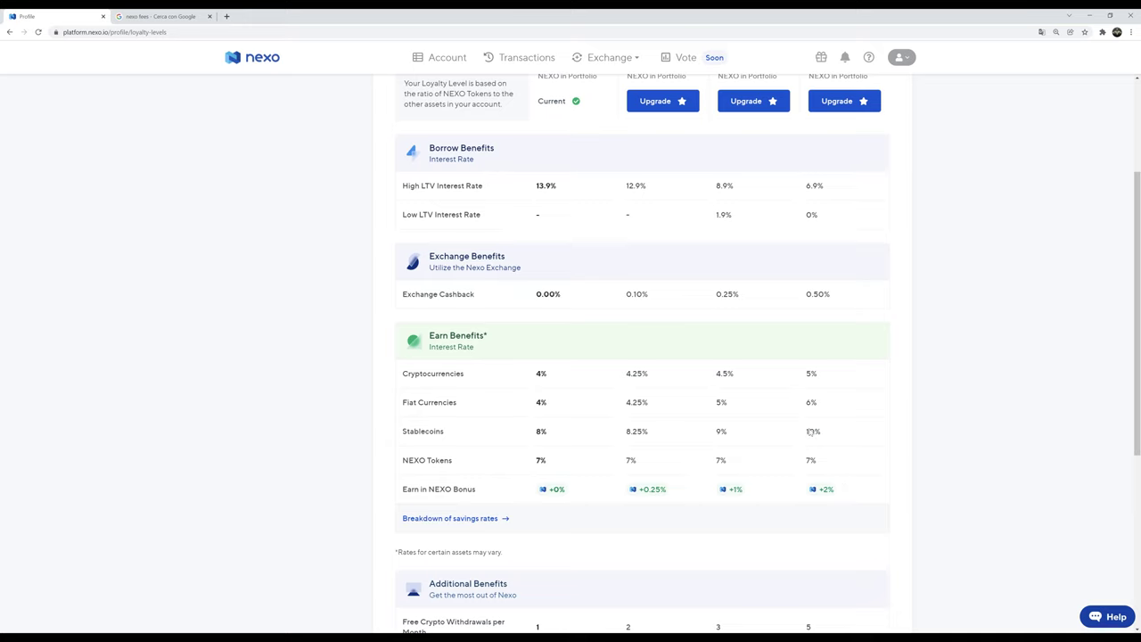
- Highlight the Base tier's stablecoin interest rate in the Earn Benefits and read on to the Additional Benefits
{"action": "left_click_drag", "start_coordinate": [561, 441], "coordinate": [542, 433]}
{"action": "double_click", "coordinate": [551, 434]}
{"action": "scroll", "coordinate": [586, 465], "scroll_direction": "down", "scroll_amount": 2}
{"action": "left_click", "coordinate": [334, 461]}
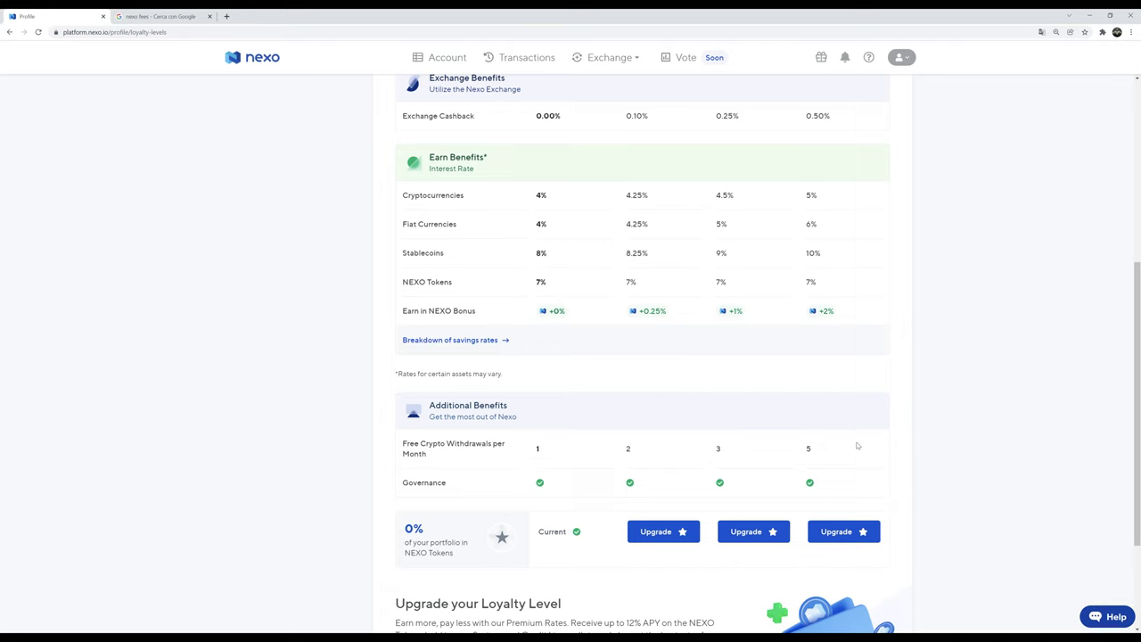
- Examine the free monthly crypto withdrawals and governance rows of the Additional Benefits, including with the page translated into Italian
{"action": "scroll", "coordinate": [849, 451], "scroll_direction": "up", "scroll_amount": 1}
{"action": "scroll", "coordinate": [849, 454], "scroll_direction": "up", "scroll_amount": 3}
{"action": "scroll", "coordinate": [851, 468], "scroll_direction": "down", "scroll_amount": 5}
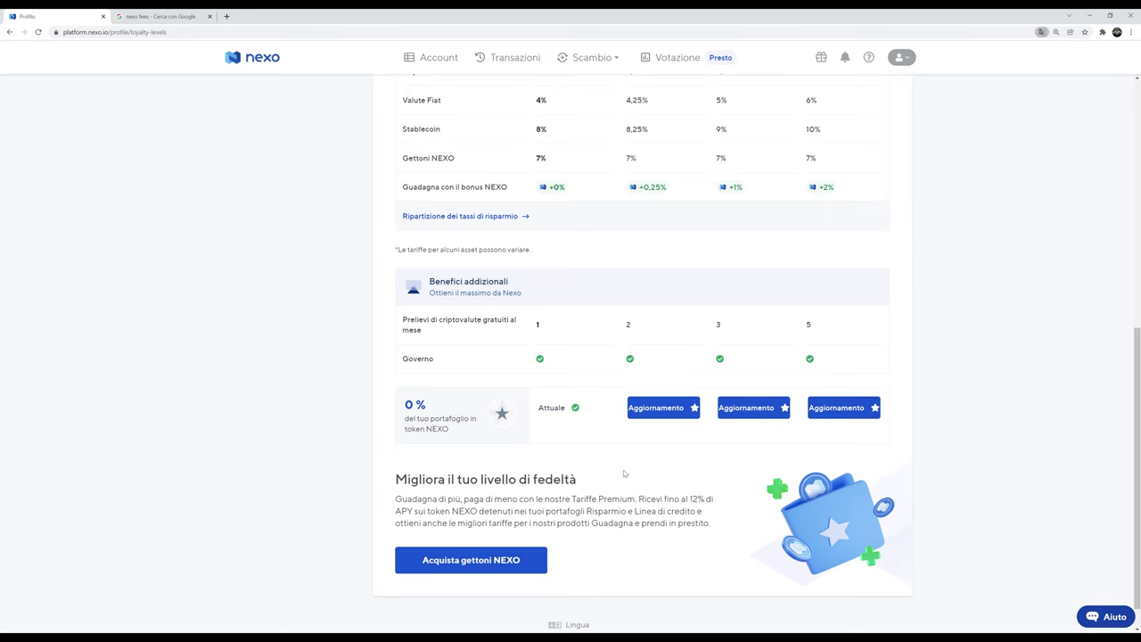
{"action": "scroll", "coordinate": [623, 473], "scroll_direction": "up", "scroll_amount": 1}
{"action": "scroll", "coordinate": [632, 513], "scroll_direction": "up", "scroll_amount": 3}
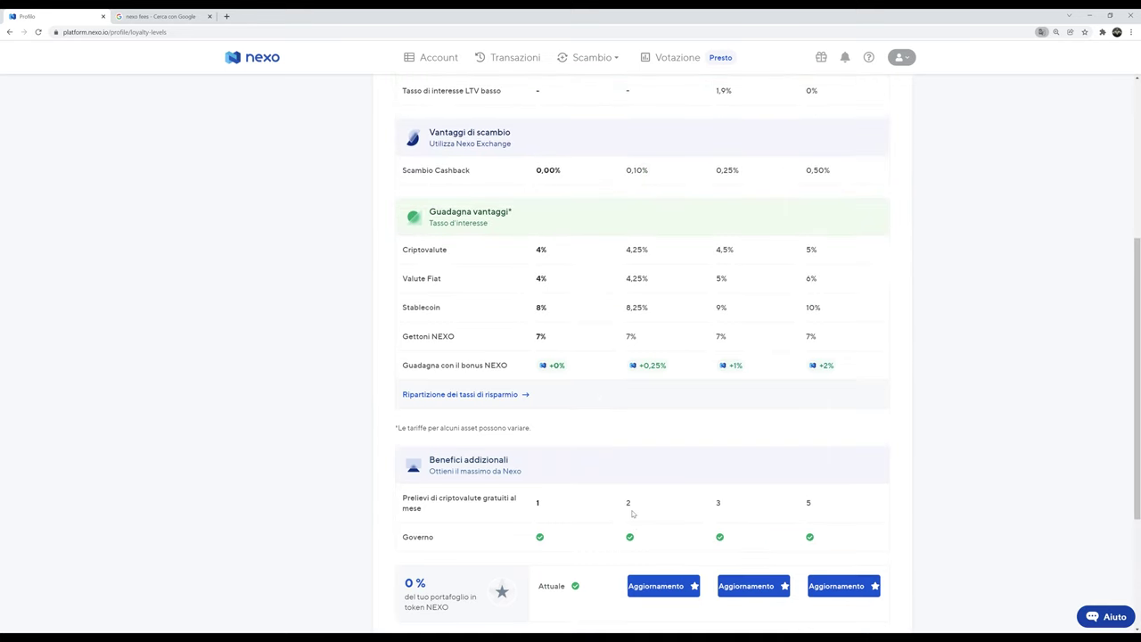
{"action": "scroll", "coordinate": [634, 509], "scroll_direction": "down", "scroll_amount": 1}
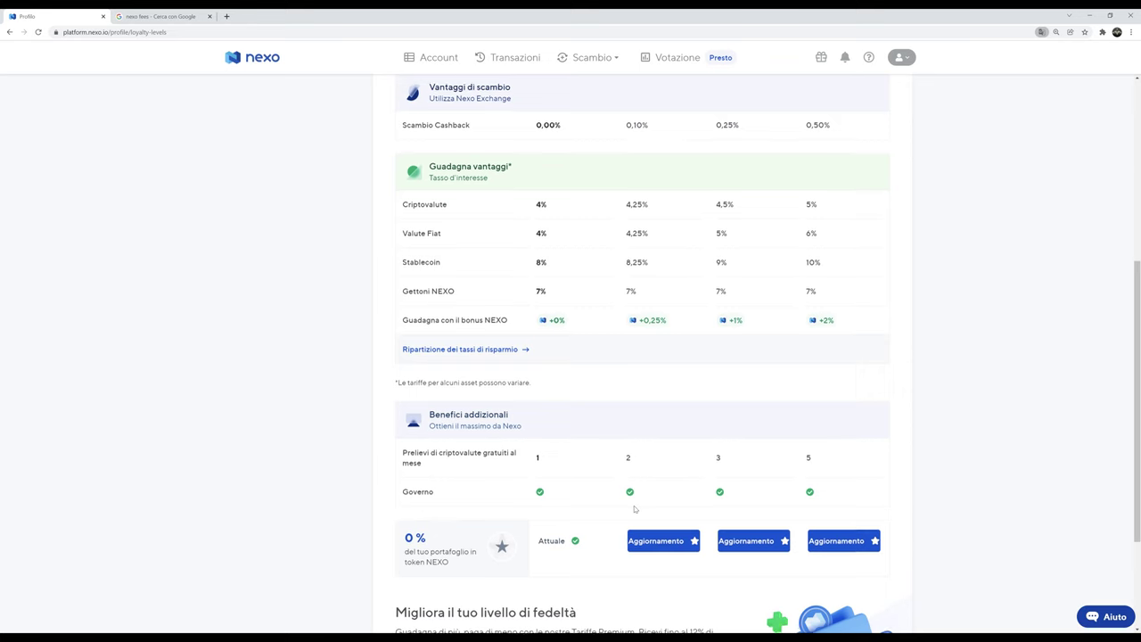
{"action": "scroll", "coordinate": [633, 511], "scroll_direction": "down", "scroll_amount": 2}
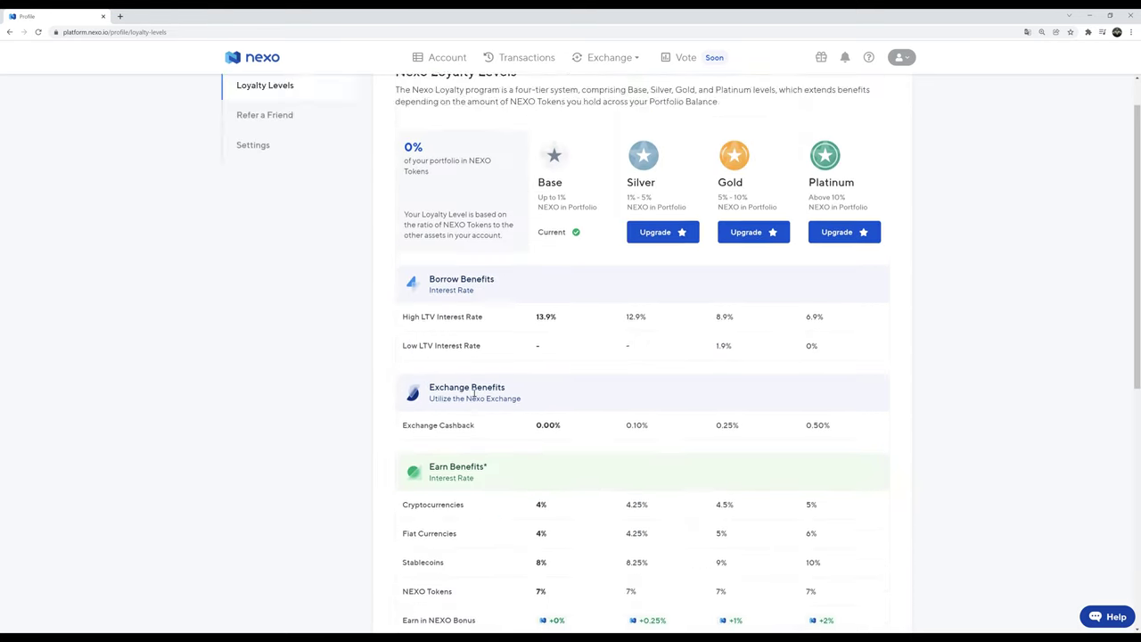
- Open the breakdown of savings rates and look through its tables from the Base to the Platinum level
{"action": "scroll", "coordinate": [474, 392], "scroll_direction": "down", "scroll_amount": 5}
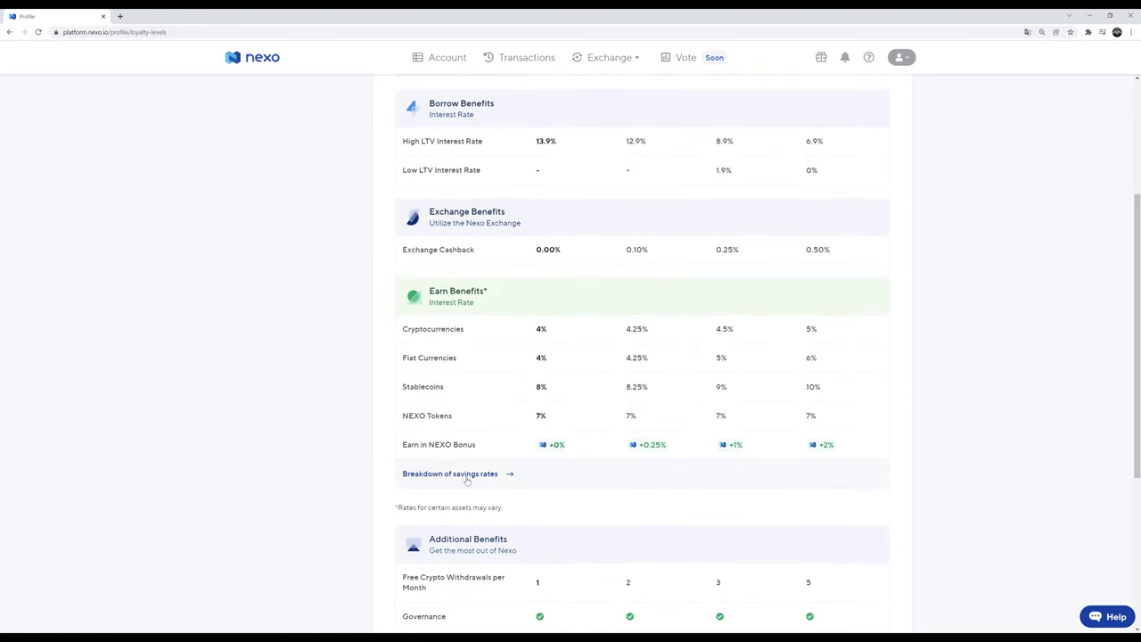
{"action": "left_click", "coordinate": [467, 475]}
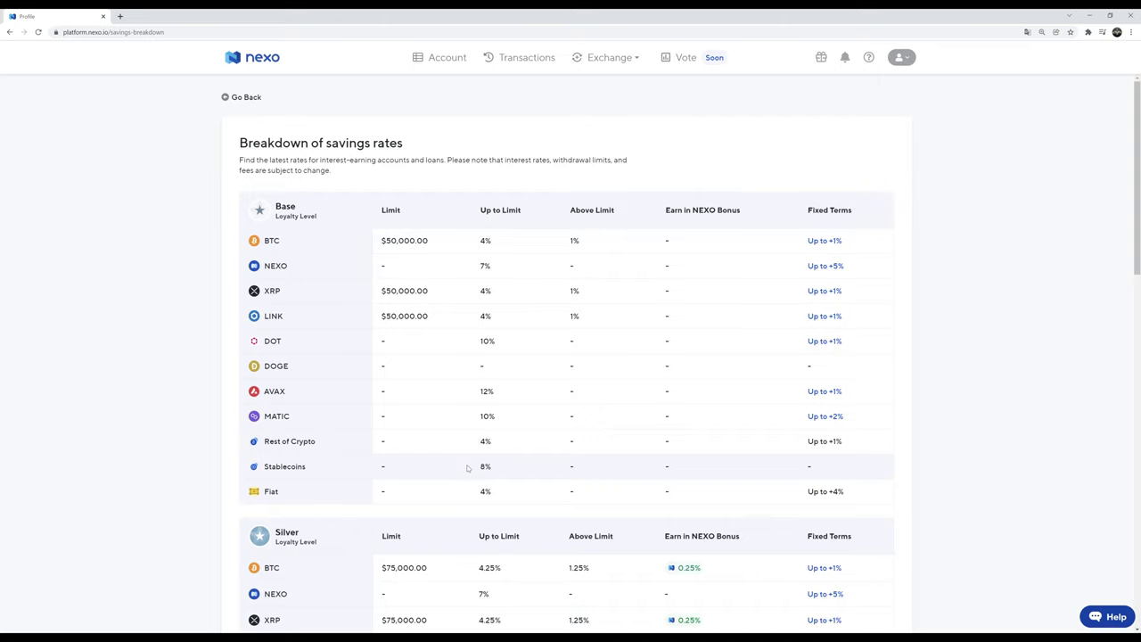
{"action": "scroll", "coordinate": [294, 229], "scroll_direction": "down", "scroll_amount": 5}
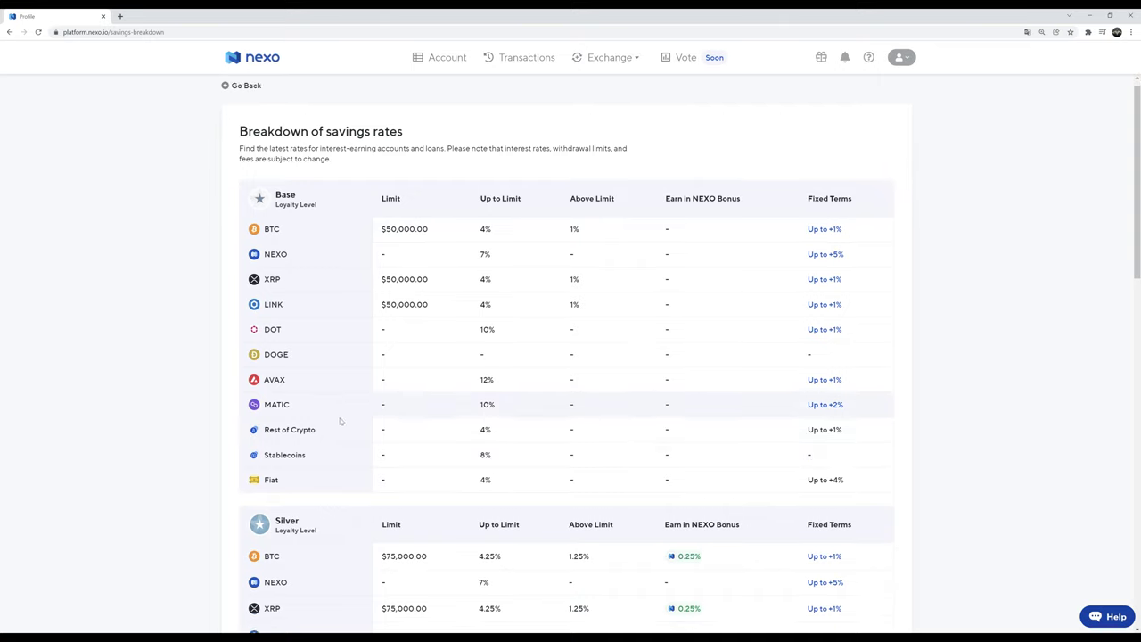
{"action": "scroll", "coordinate": [337, 413], "scroll_direction": "down", "scroll_amount": 6}
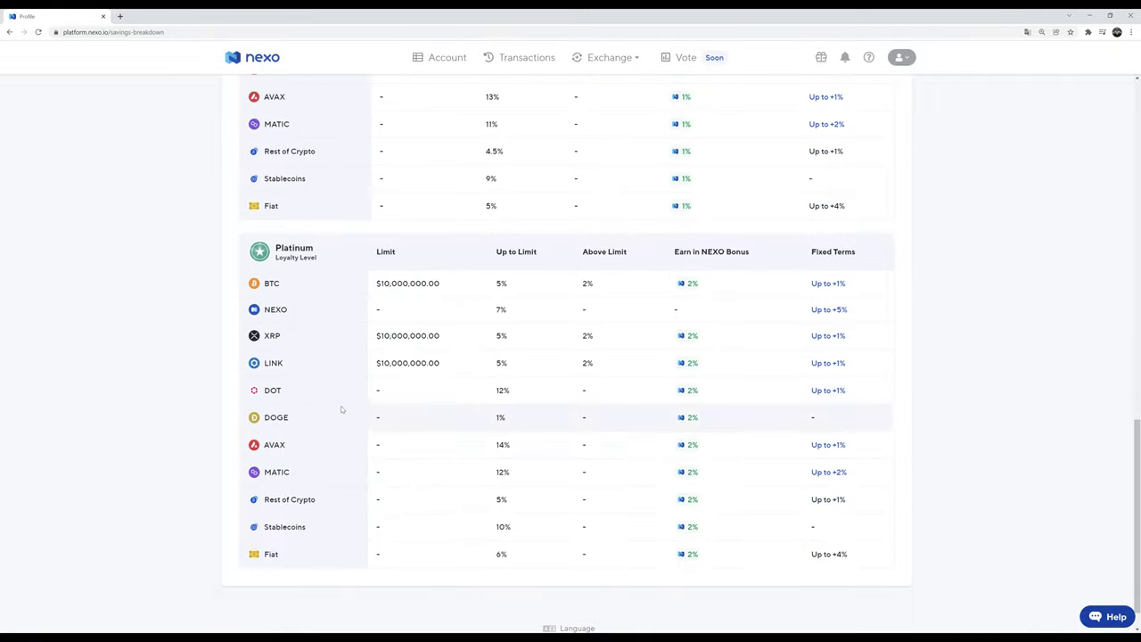
{"action": "scroll", "coordinate": [338, 413], "scroll_direction": "up", "scroll_amount": 5}
{"action": "scroll", "coordinate": [303, 417], "scroll_direction": "up", "scroll_amount": 7}
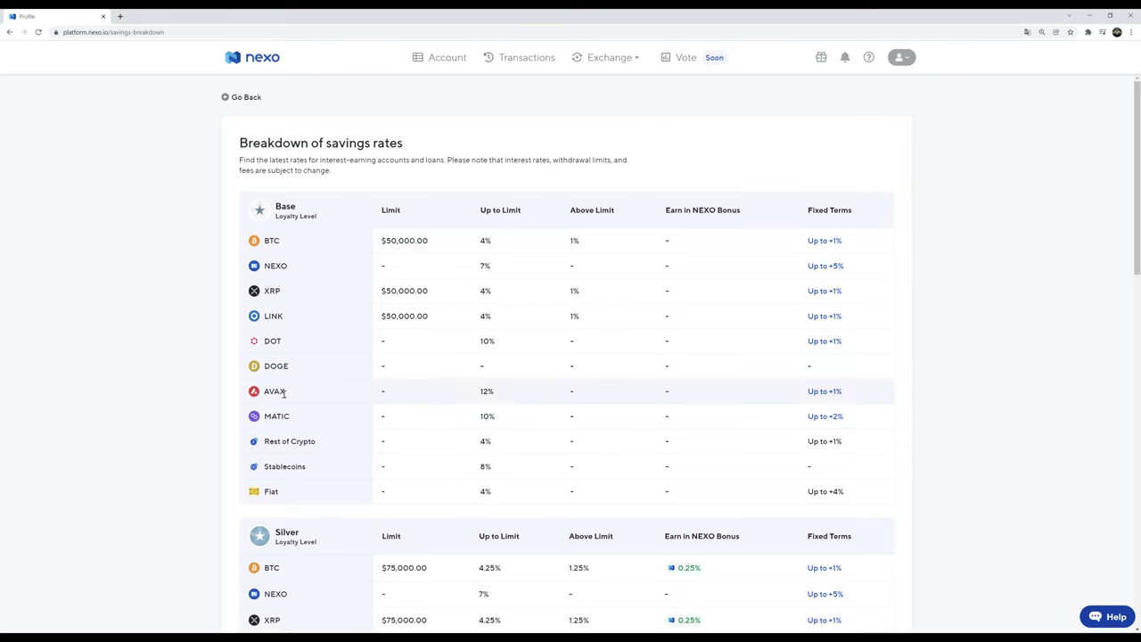
- Compare the Earn in NEXO Bonus and Fixed Terms columns of the Base, Silver, Gold and Platinum savings tables
{"action": "scroll", "coordinate": [422, 391], "scroll_direction": "down", "scroll_amount": 10}
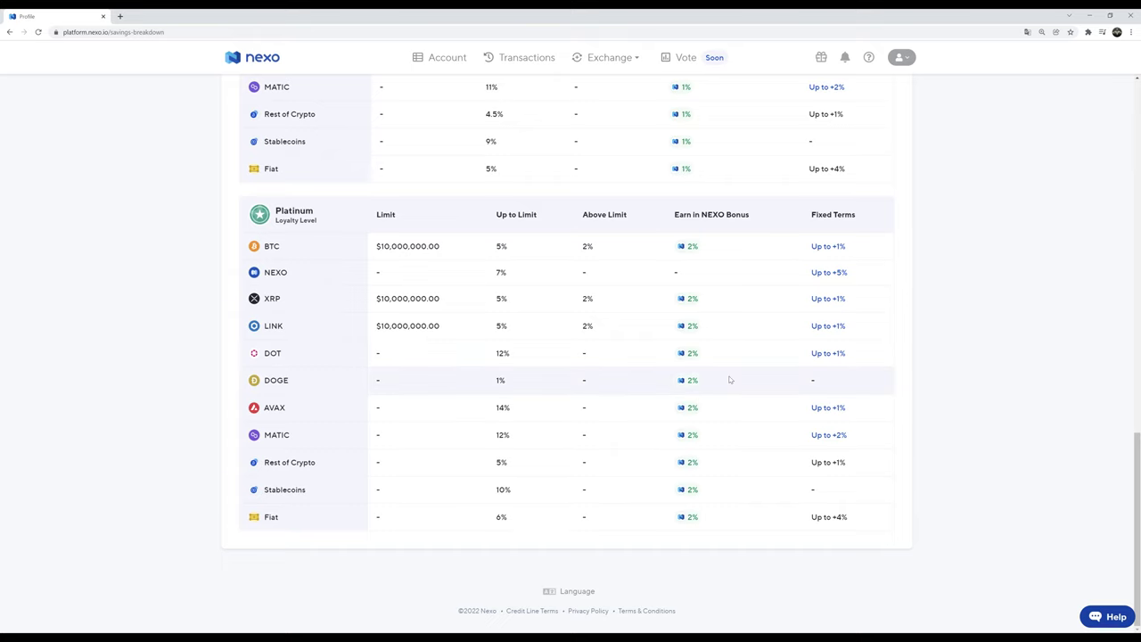
{"action": "scroll", "coordinate": [731, 410], "scroll_direction": "up", "scroll_amount": 8}
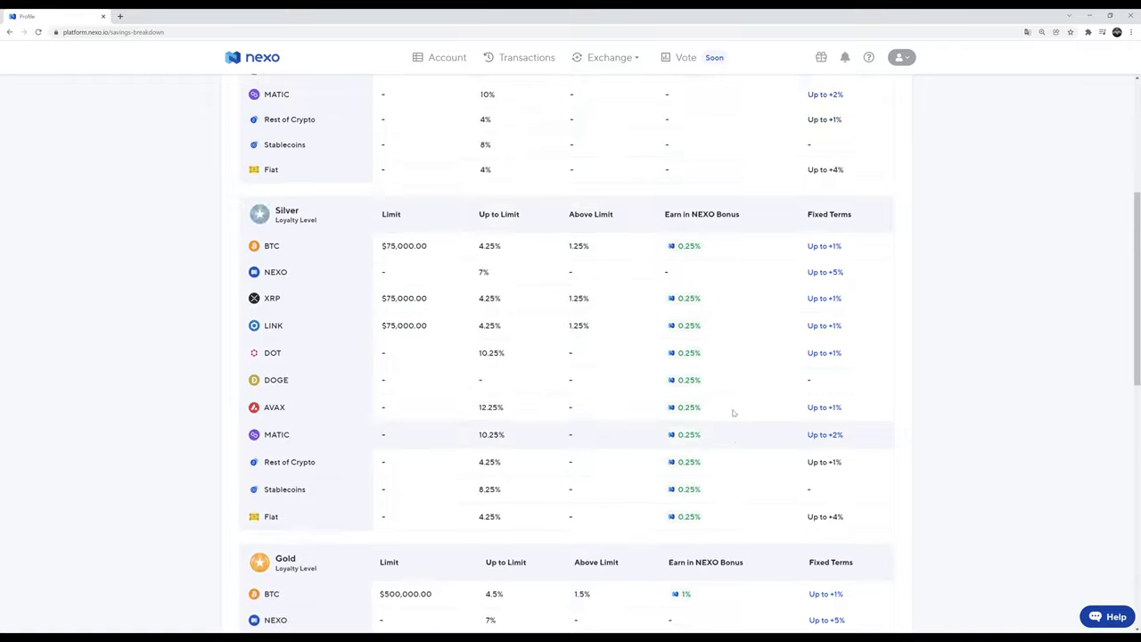
{"action": "scroll", "coordinate": [732, 411], "scroll_direction": "up", "scroll_amount": 4}
{"action": "scroll", "coordinate": [730, 313], "scroll_direction": "down", "scroll_amount": 5}
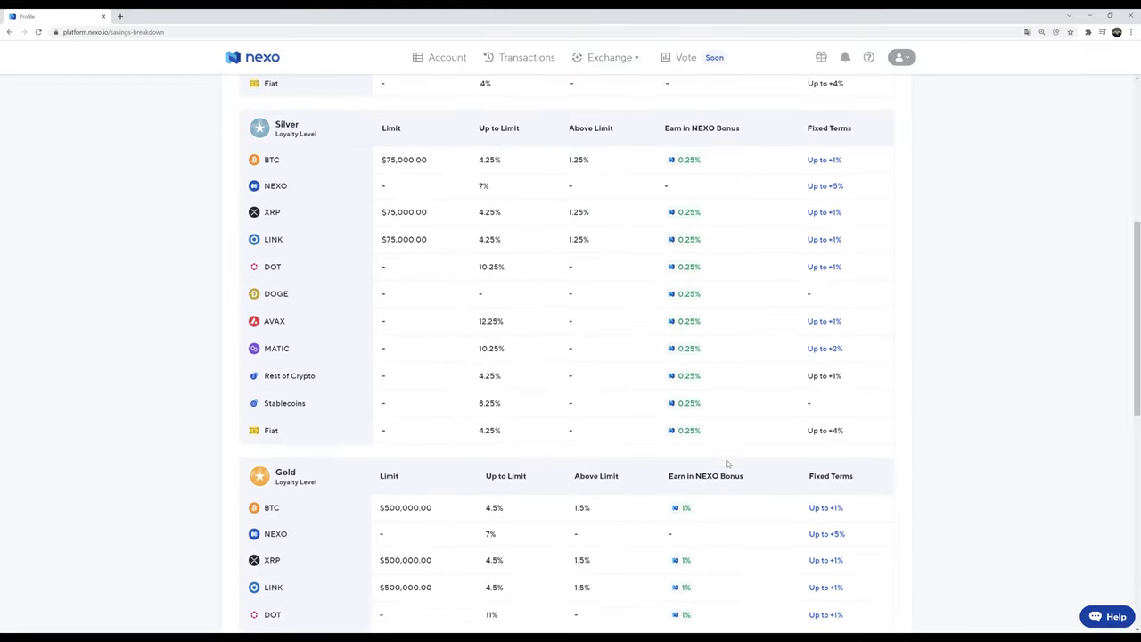
{"action": "scroll", "coordinate": [728, 463], "scroll_direction": "down", "scroll_amount": 2}
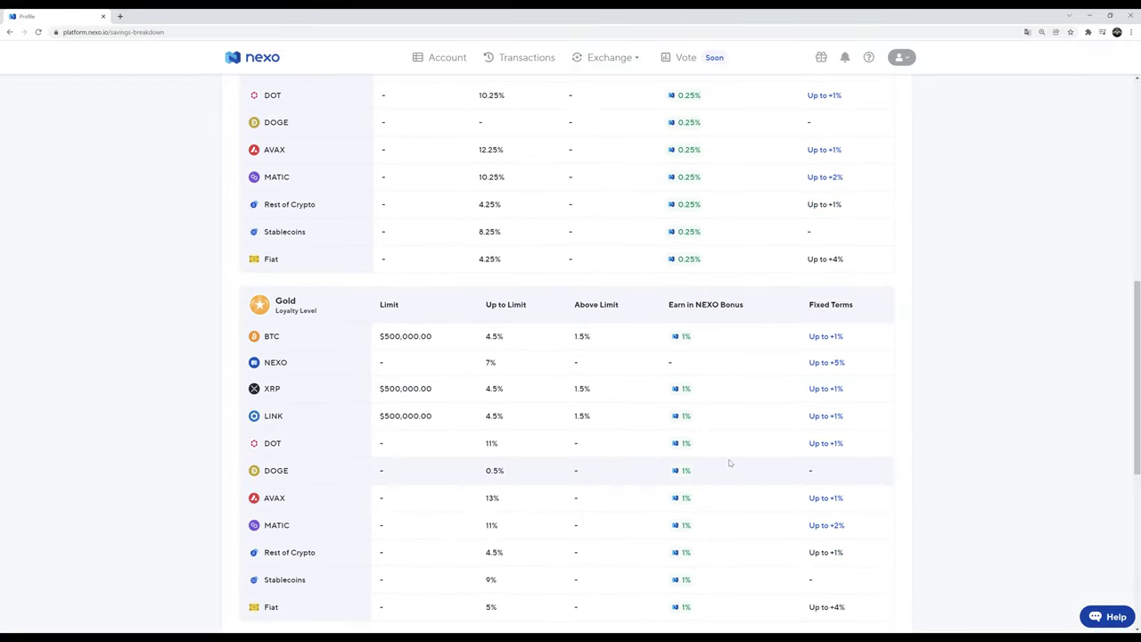
{"action": "scroll", "coordinate": [729, 463], "scroll_direction": "down", "scroll_amount": 5}
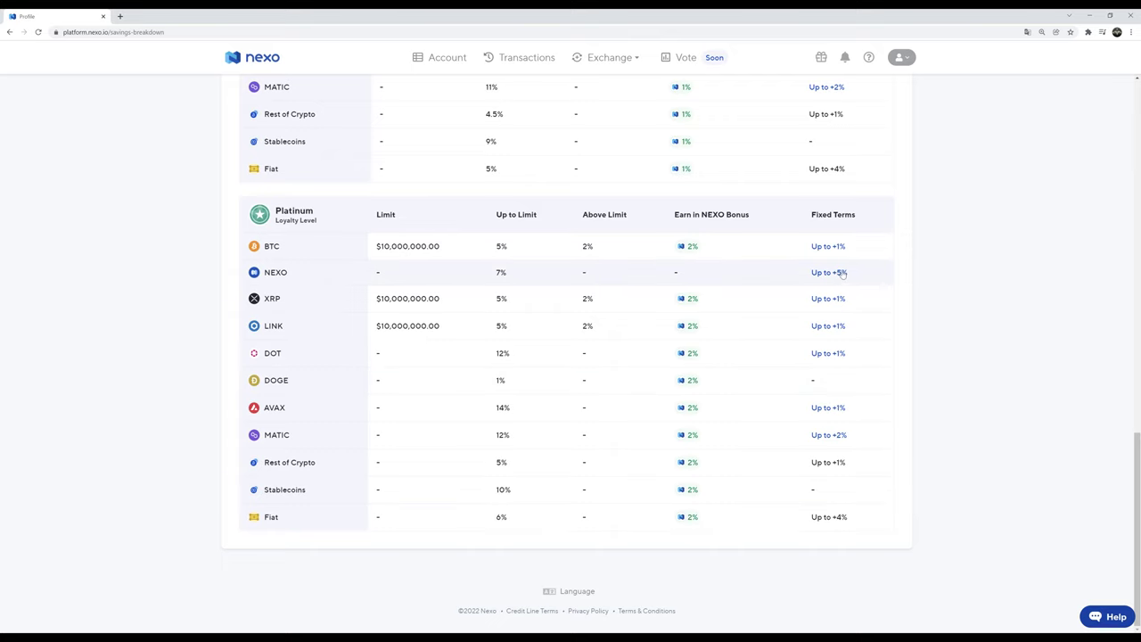
{"action": "scroll", "coordinate": [842, 274], "scroll_direction": "up", "scroll_amount": 3}
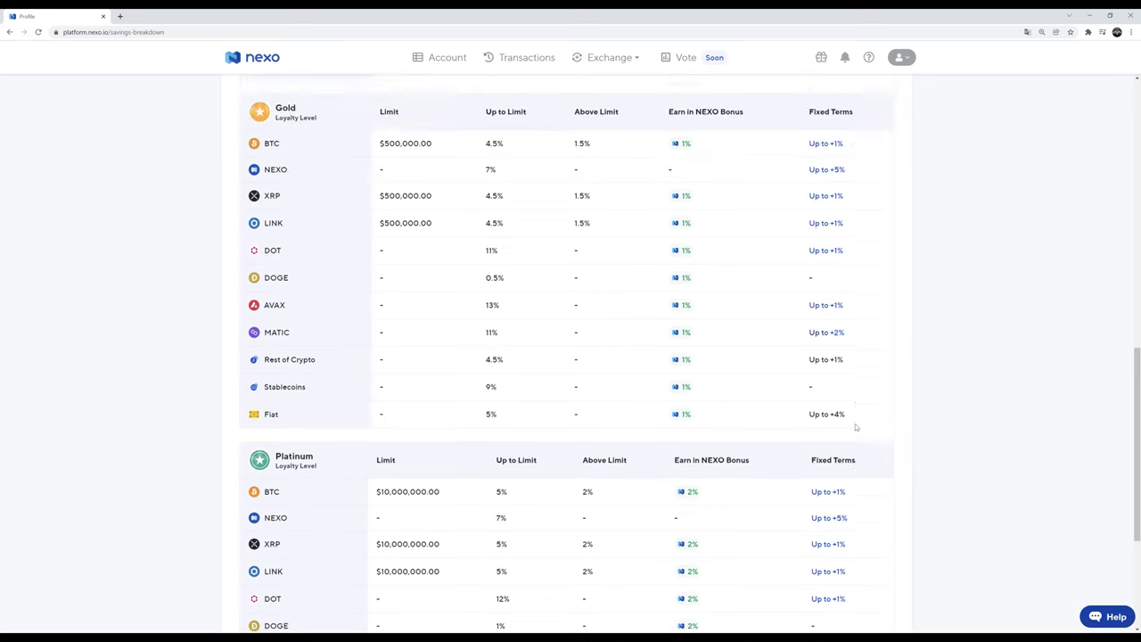
{"action": "scroll", "coordinate": [843, 206], "scroll_direction": "up", "scroll_amount": 5}
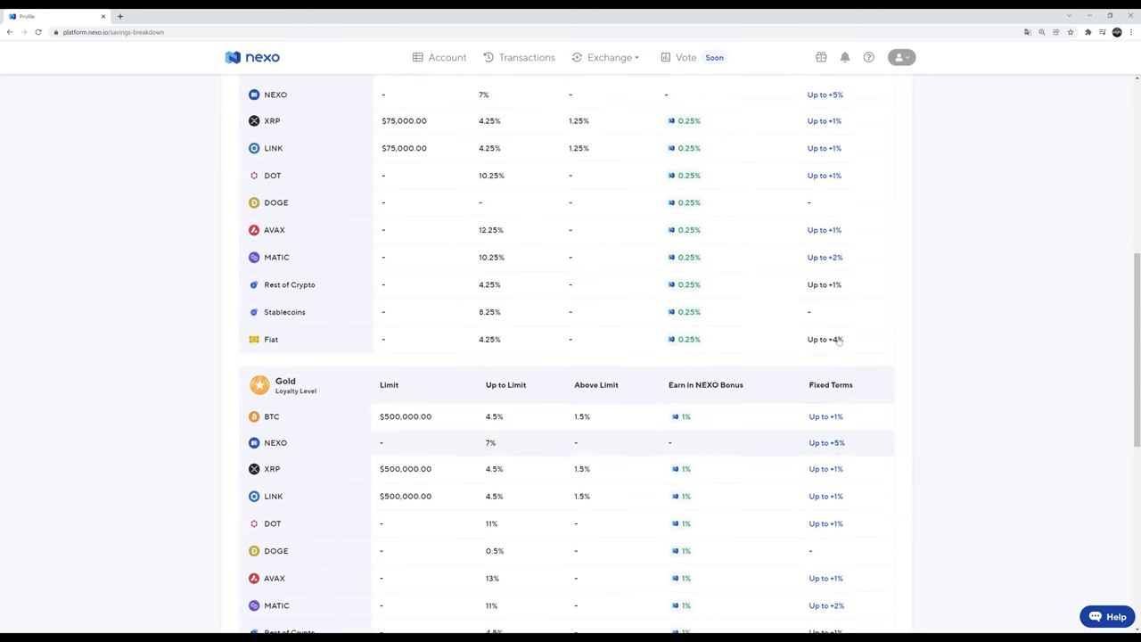
{"action": "scroll", "coordinate": [845, 336], "scroll_direction": "up", "scroll_amount": 3}
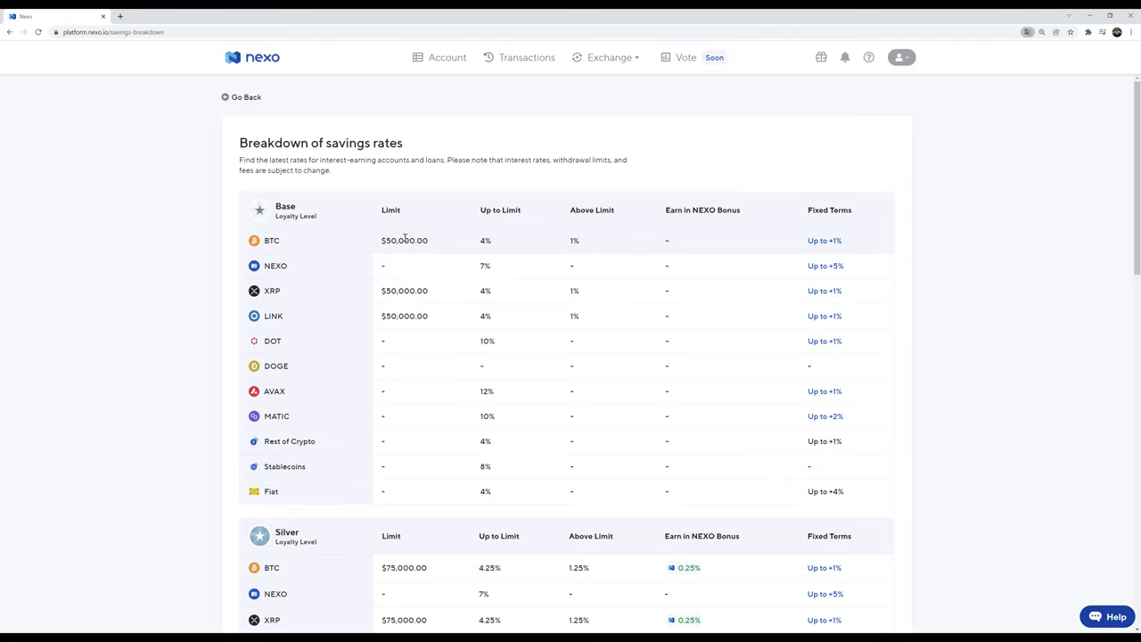
- Highlight the BTC limit of the Base level and that of the Platinum level in the savings rates breakdown
{"action": "left_click_drag", "start_coordinate": [381, 240], "coordinate": [437, 246]}
{"action": "left_click", "coordinate": [484, 235]}
{"action": "scroll", "coordinate": [838, 241], "scroll_direction": "down", "scroll_amount": 10}
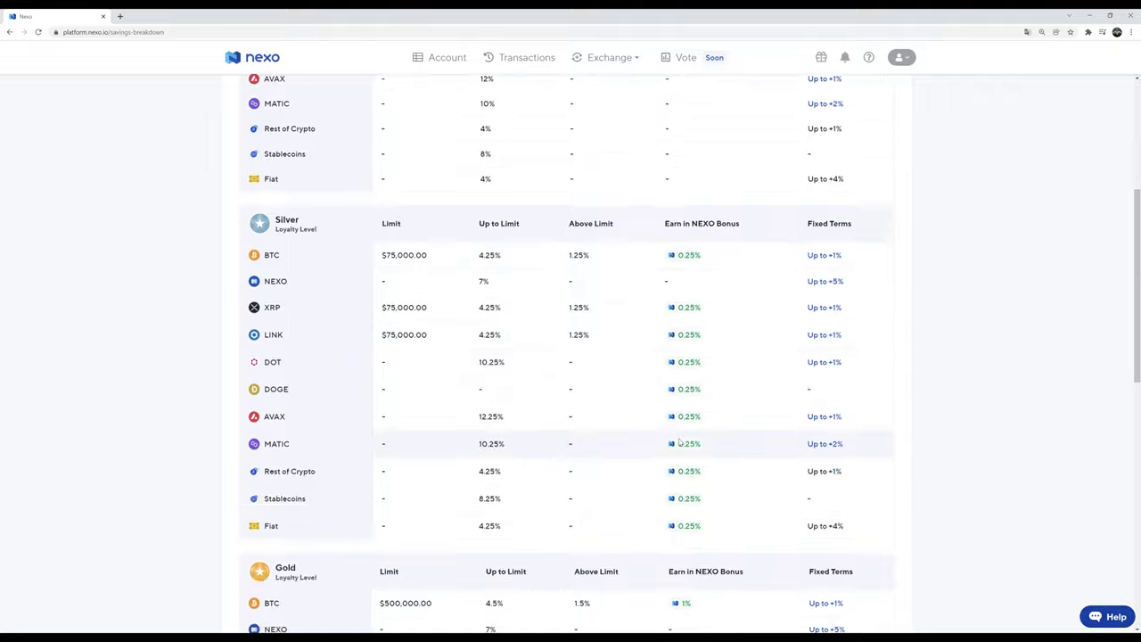
{"action": "scroll", "coordinate": [675, 443], "scroll_direction": "down", "scroll_amount": 1}
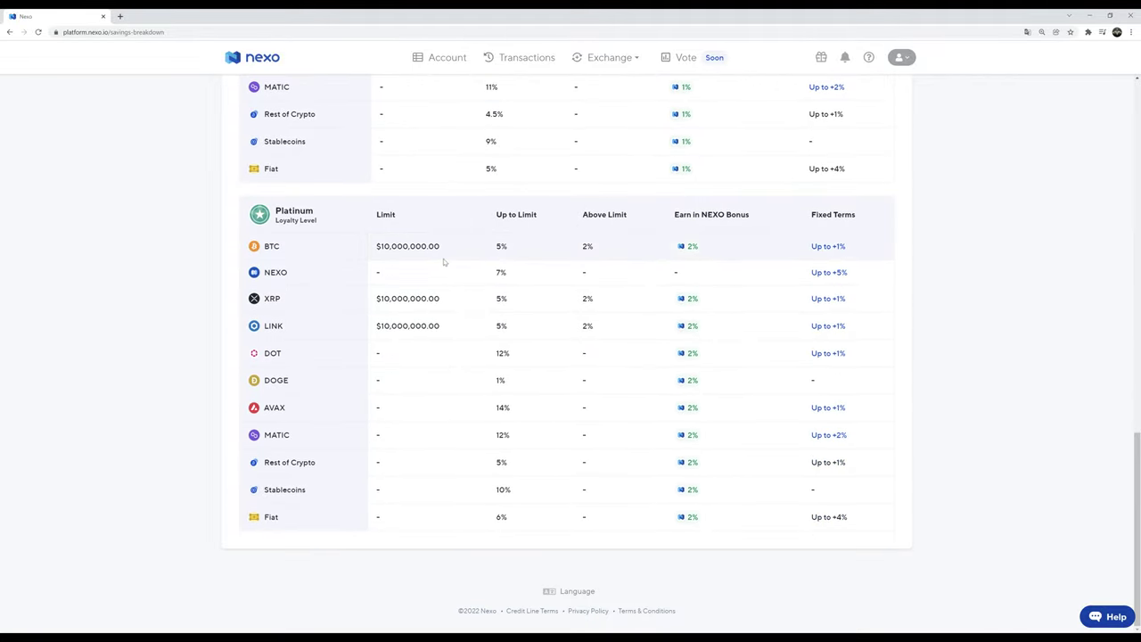
{"action": "left_click_drag", "start_coordinate": [378, 246], "coordinate": [427, 246]}
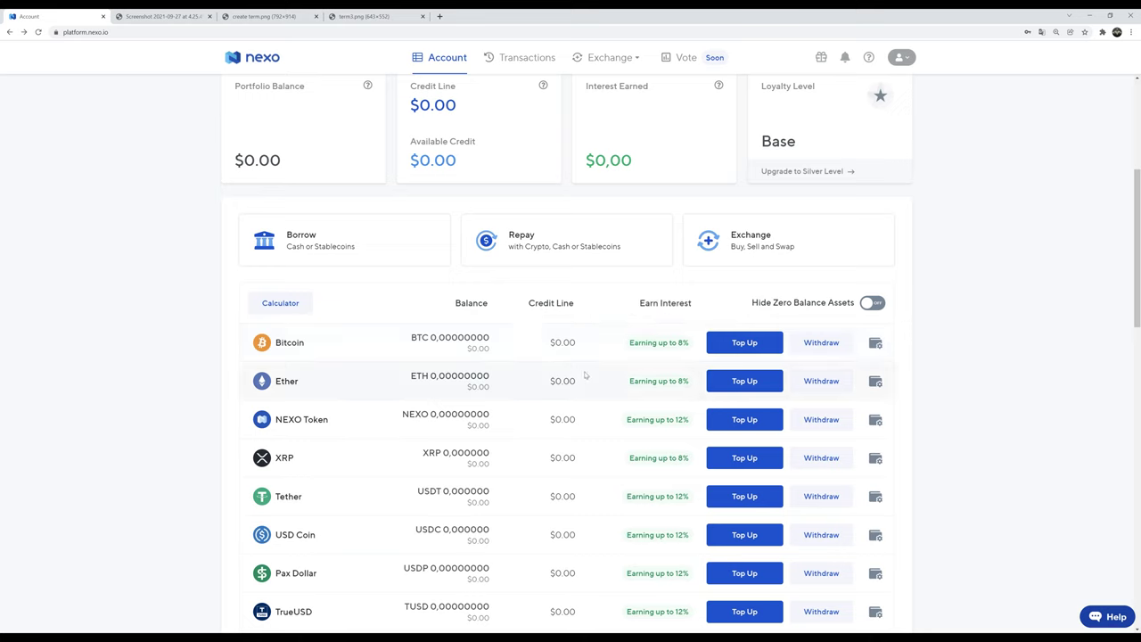
- View the Bitcoin top-up window with its deposit address and Buy BTC option from the account page, then close it
{"action": "left_click", "coordinate": [876, 344]}
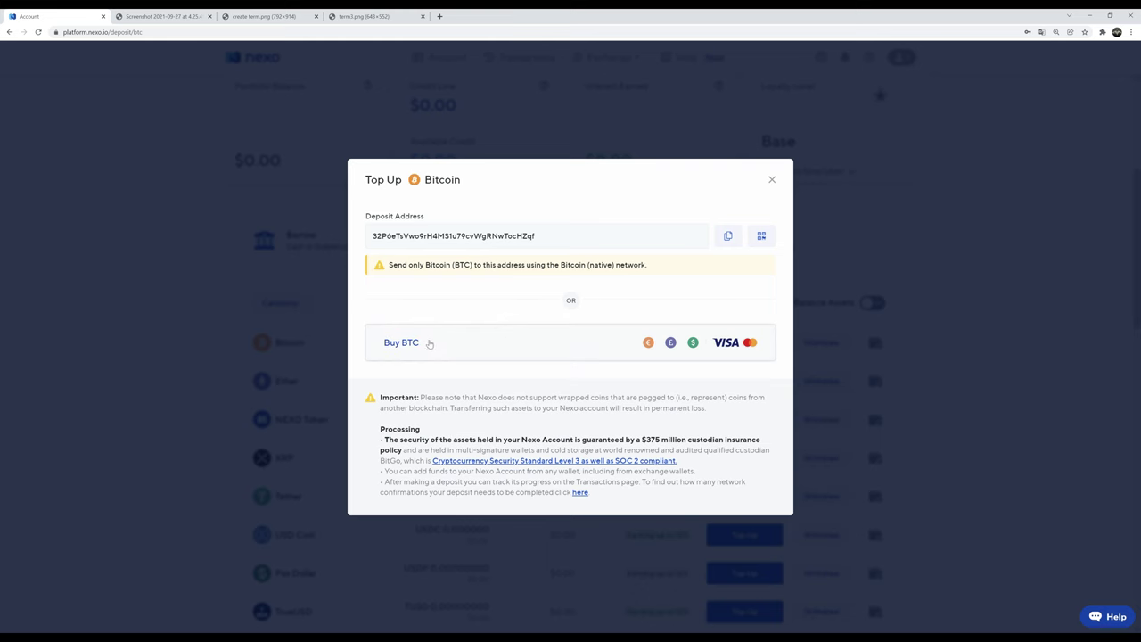
{"action": "left_click", "coordinate": [771, 179]}
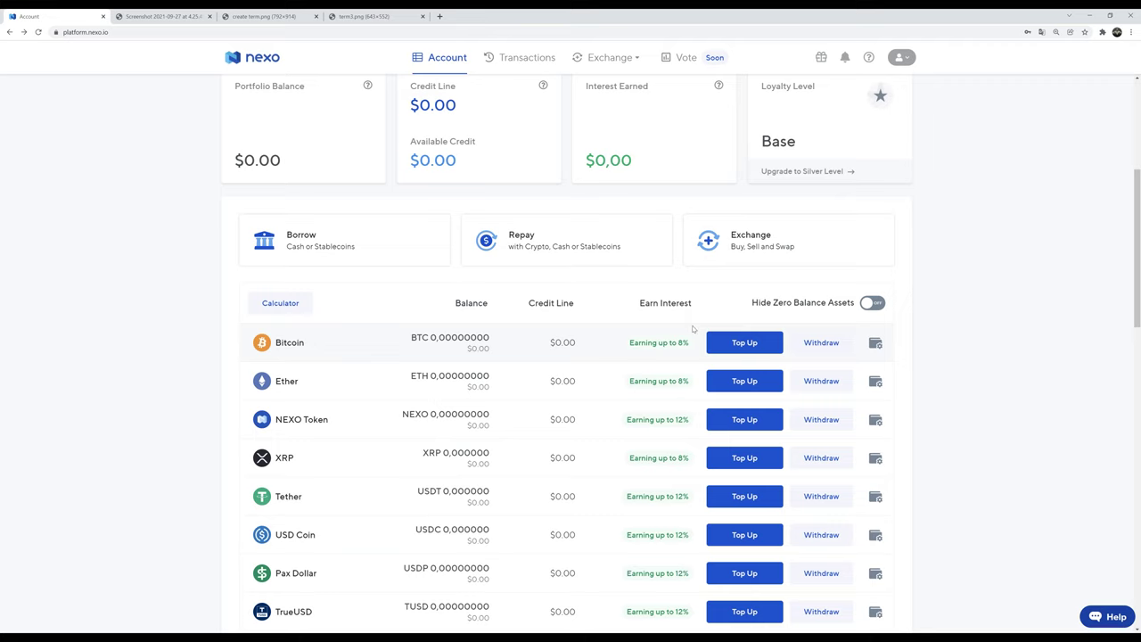
- Examine the example images of the Bitcoin Savings and Credit Line wallets and of the Create Fixed Term form
{"action": "left_click", "coordinate": [169, 16]}
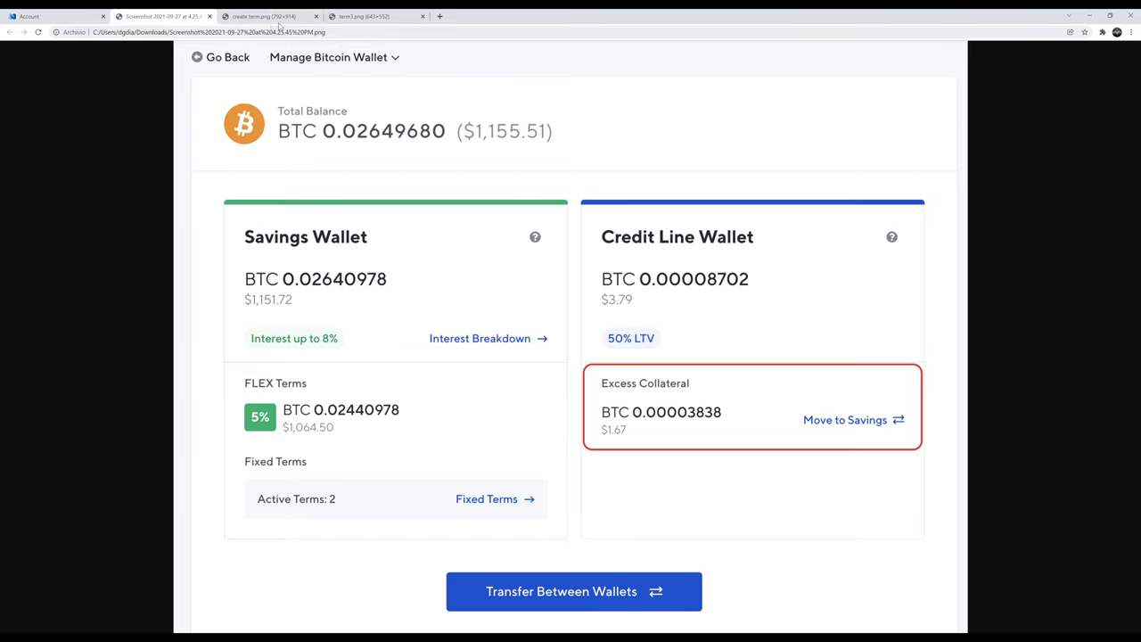
{"action": "left_click", "coordinate": [282, 17]}
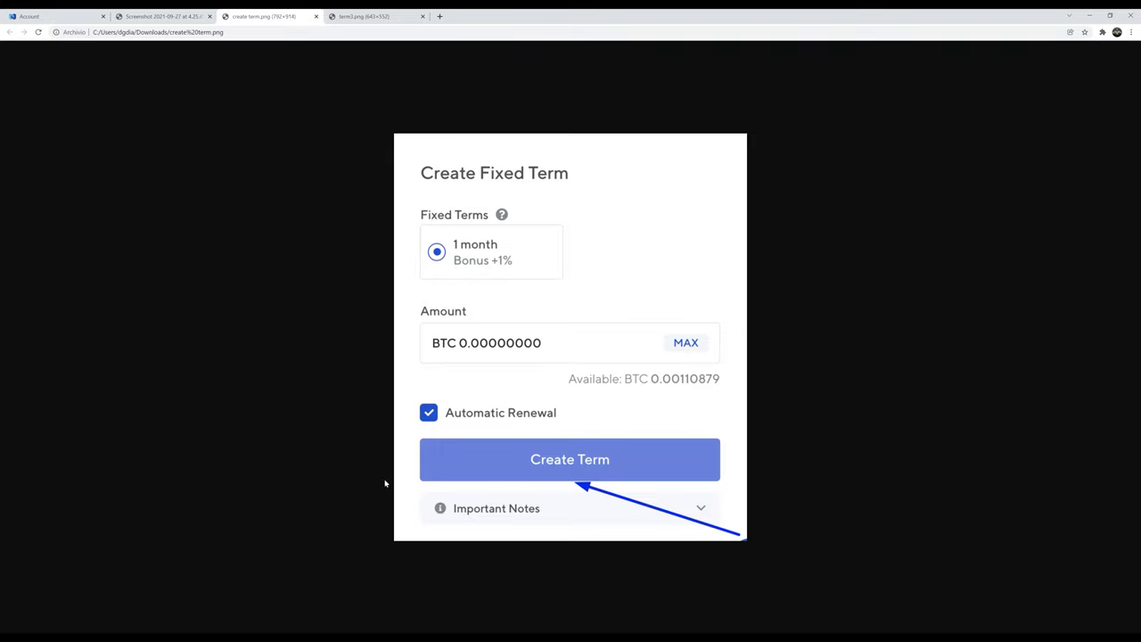
{"action": "left_click", "coordinate": [163, 16]}
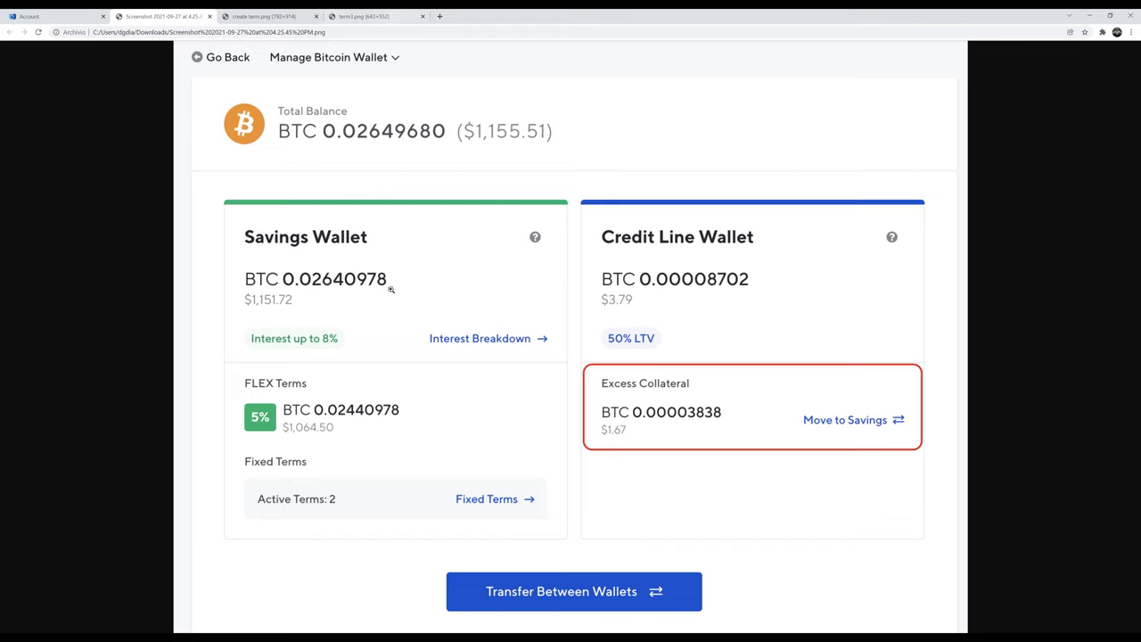
- Compare the Interest breakdown example image with the Create Fixed Term image and return to the Nexo account page
{"action": "left_click", "coordinate": [344, 13]}
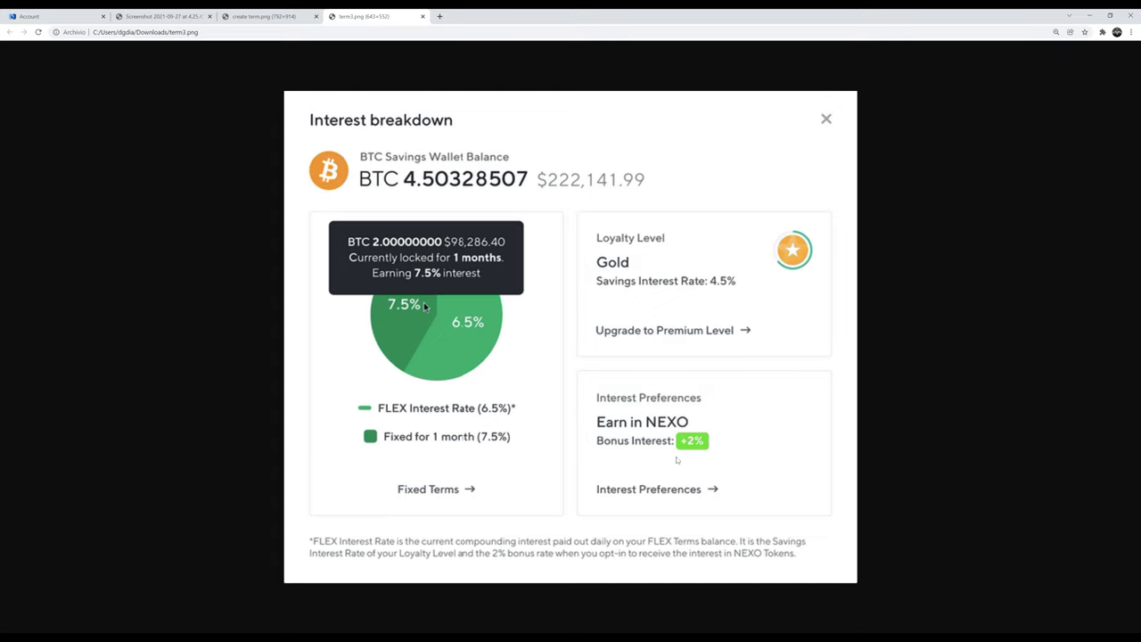
{"action": "left_click", "coordinate": [264, 16]}
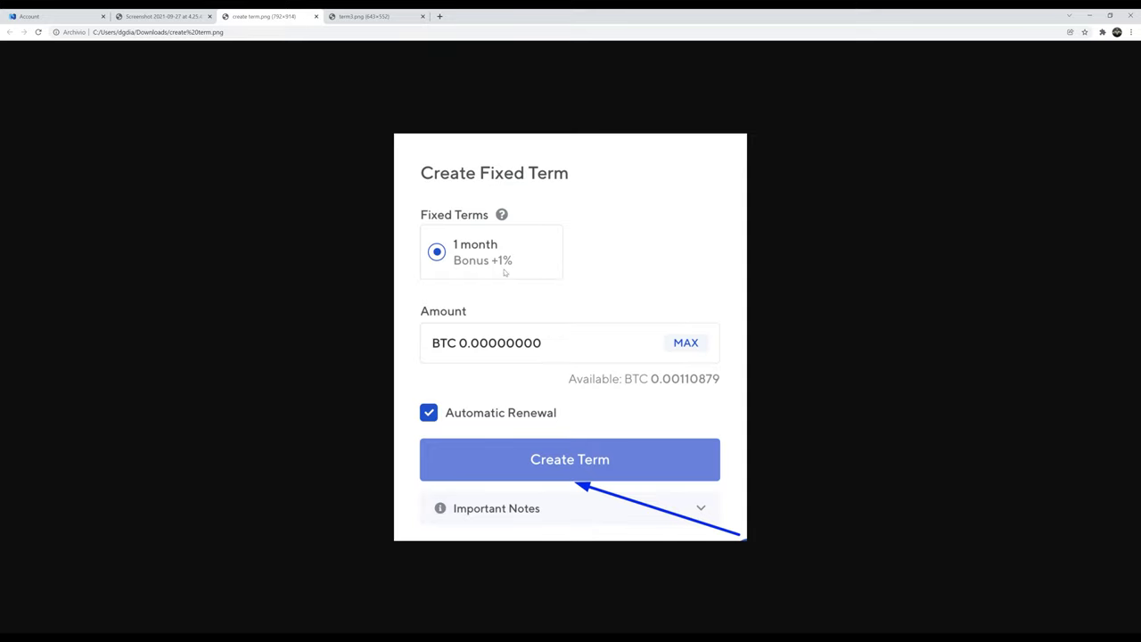
{"action": "left_click", "coordinate": [400, 12]}
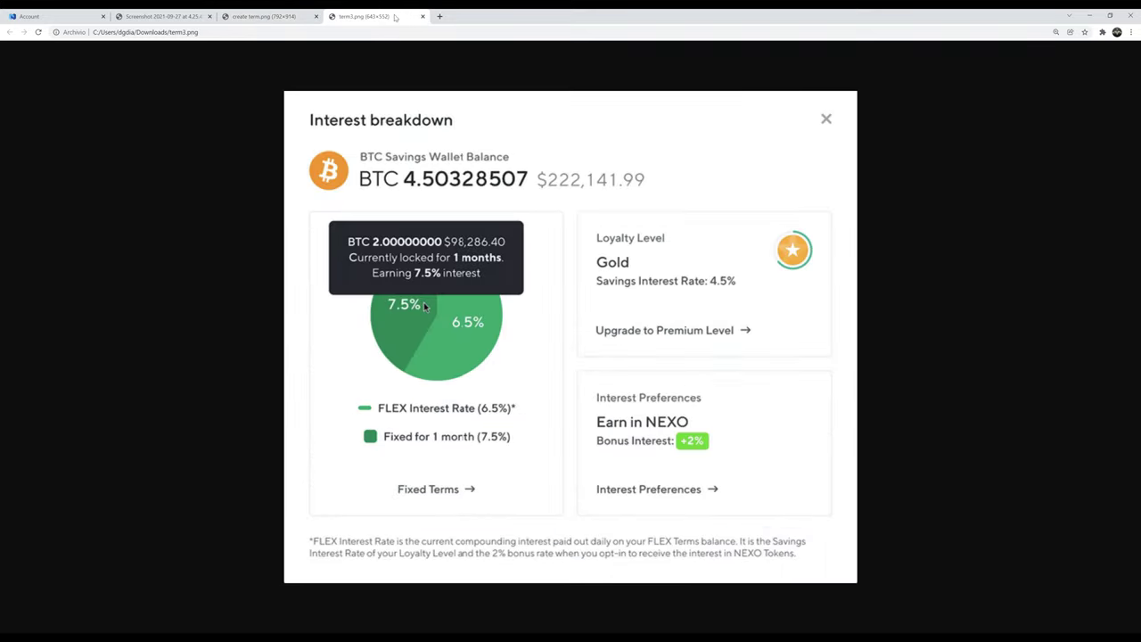
{"action": "left_click", "coordinate": [68, 15]}
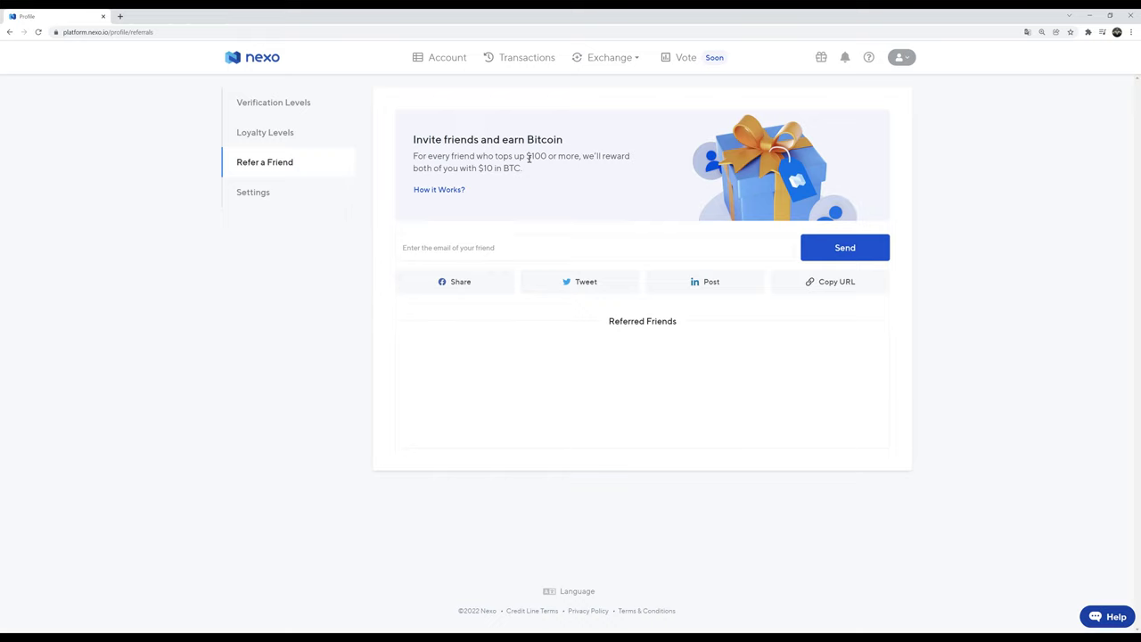
- Open the profile settings, switch the savings interest payout to the same currency and set it back to NEXO Tokens
{"action": "left_click", "coordinate": [252, 192]}
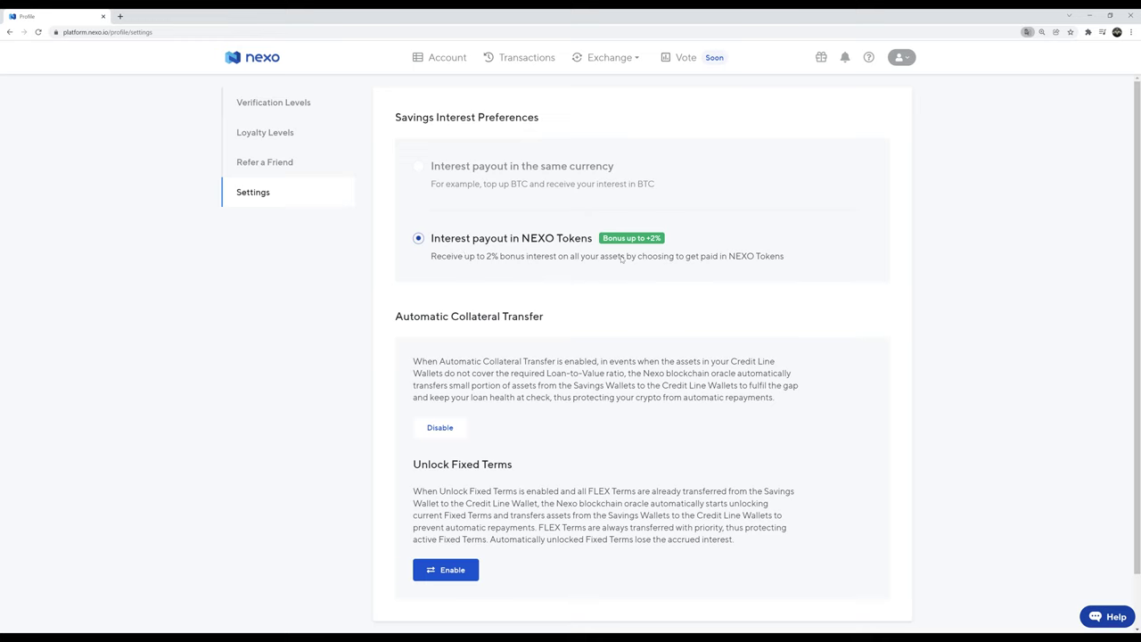
{"action": "left_click", "coordinate": [590, 186]}
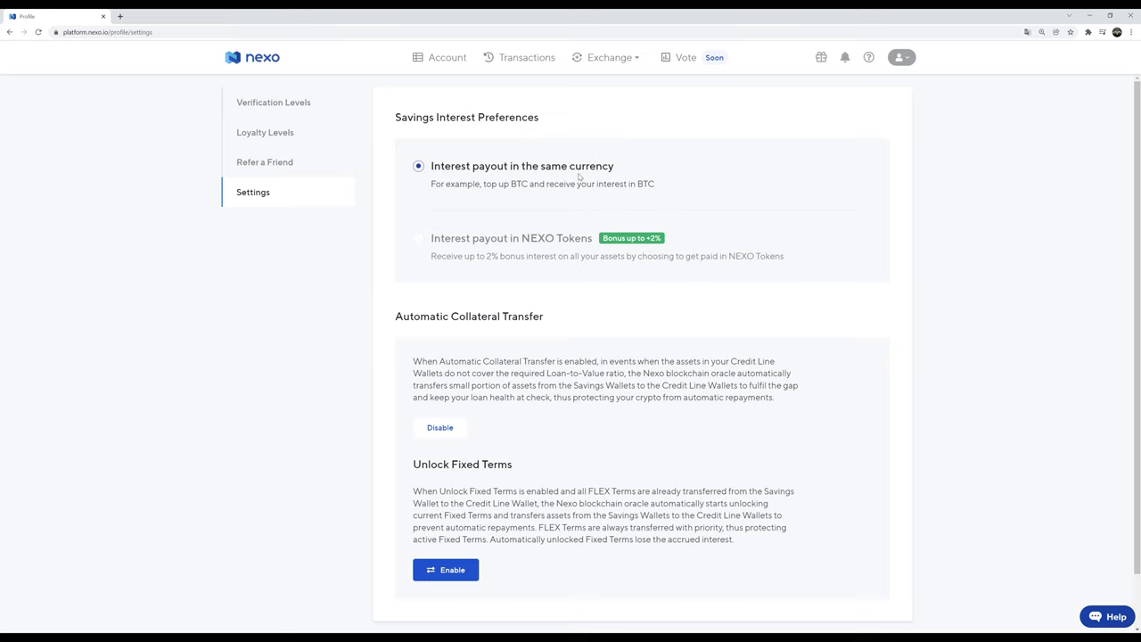
{"action": "left_click", "coordinate": [505, 242]}
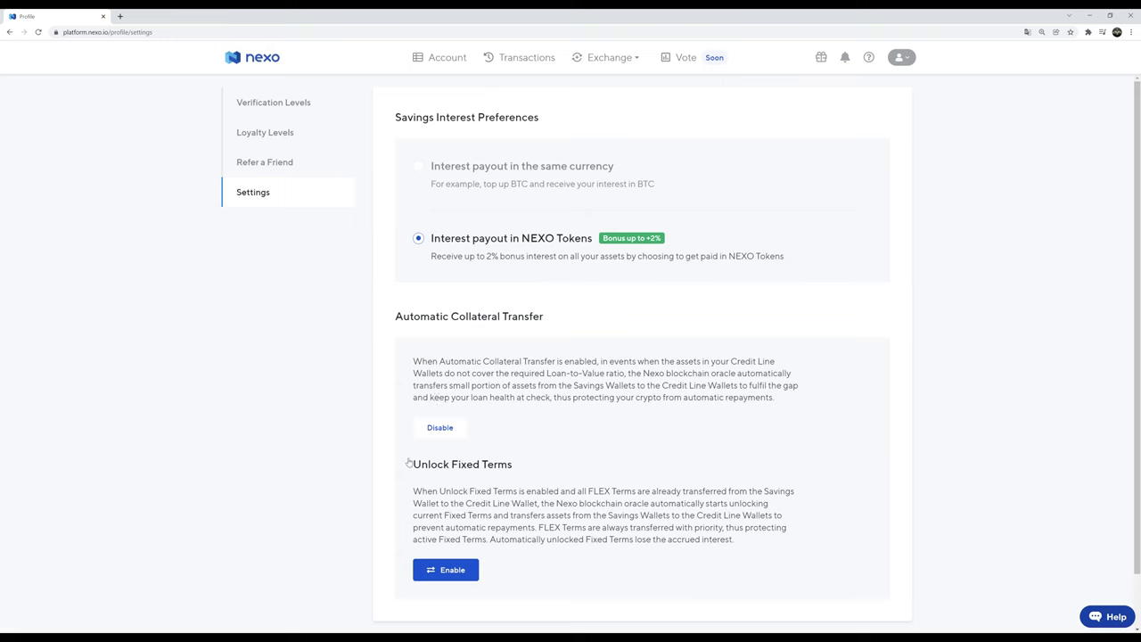
{"action": "scroll", "coordinate": [508, 477], "scroll_direction": "down", "scroll_amount": 1}
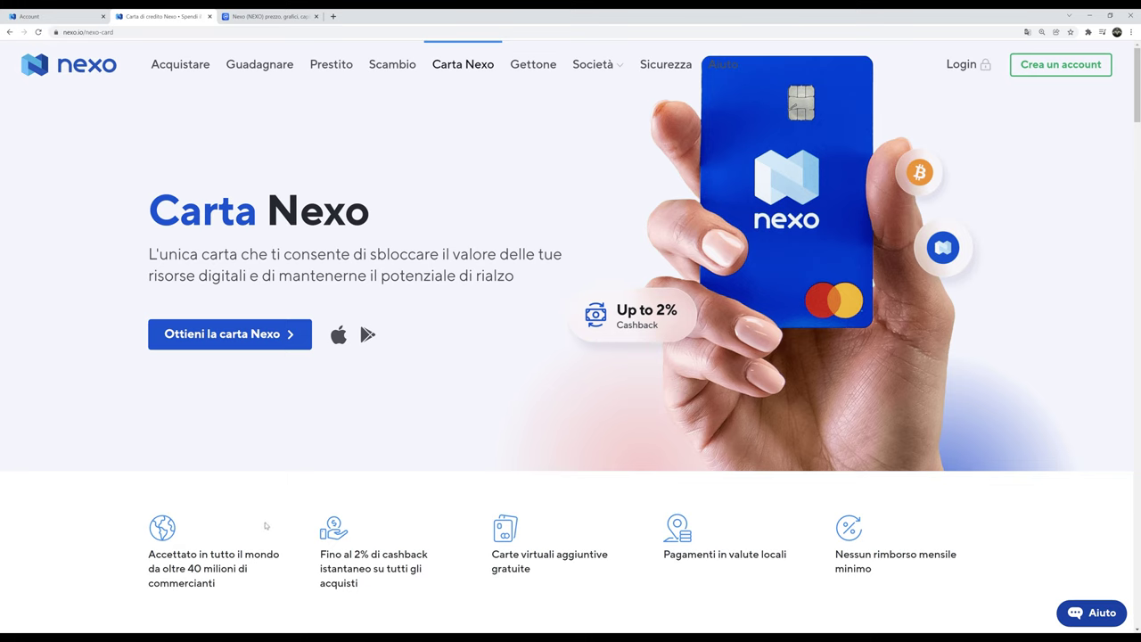
- Examine the Carta Nexo page on the Nexo website, covering the card's benefits, mobile features, cashback rewards and security
{"action": "scroll", "coordinate": [561, 524], "scroll_direction": "down", "scroll_amount": 1}
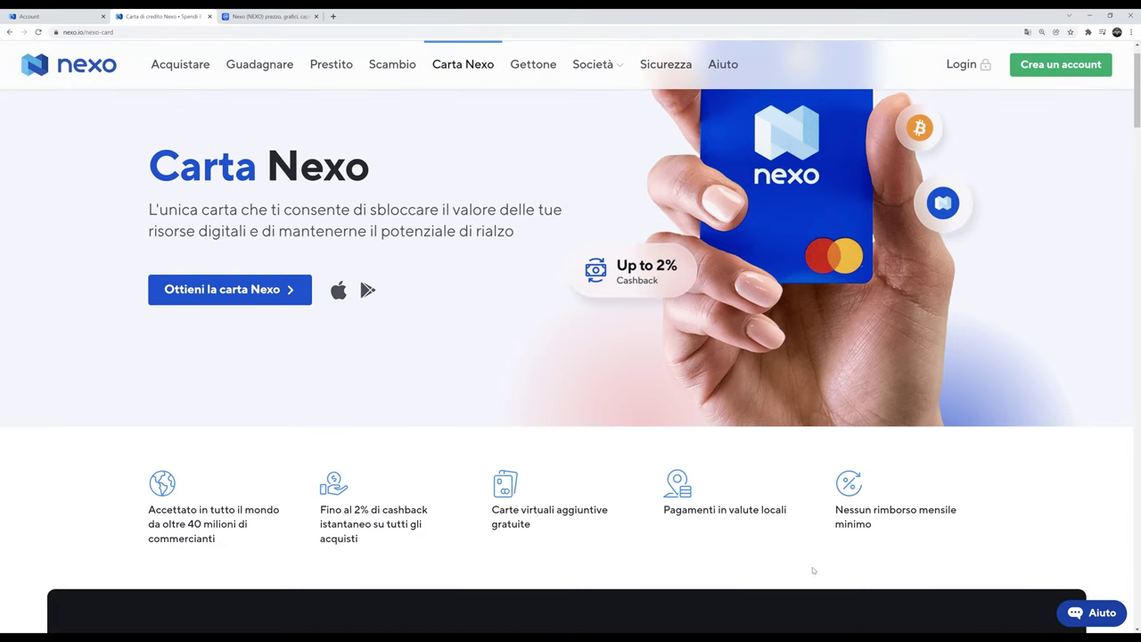
{"action": "scroll", "coordinate": [588, 500], "scroll_direction": "down", "scroll_amount": 1}
{"action": "scroll", "coordinate": [588, 500], "scroll_direction": "down", "scroll_amount": 15}
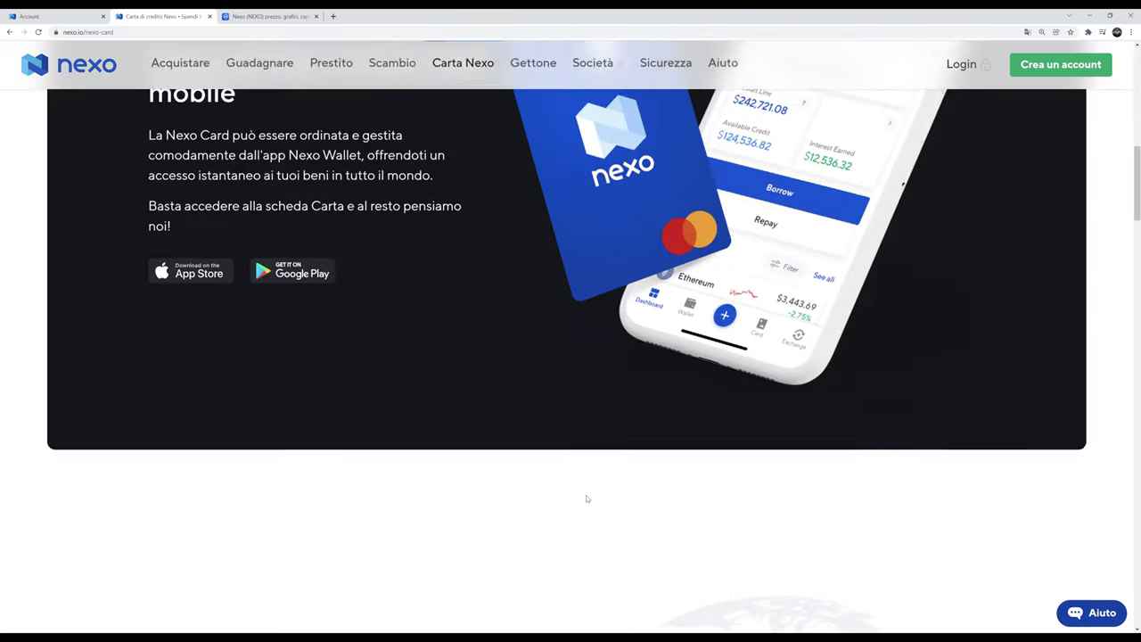
{"action": "scroll", "coordinate": [586, 499], "scroll_direction": "down", "scroll_amount": 6}
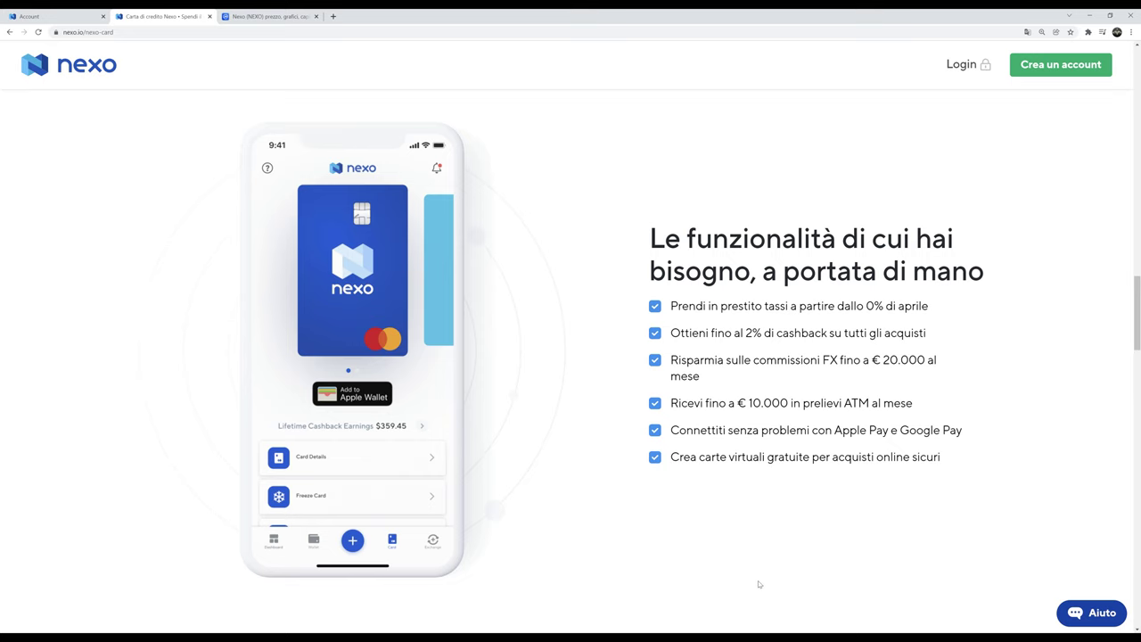
{"action": "scroll", "coordinate": [760, 584], "scroll_direction": "down", "scroll_amount": 6}
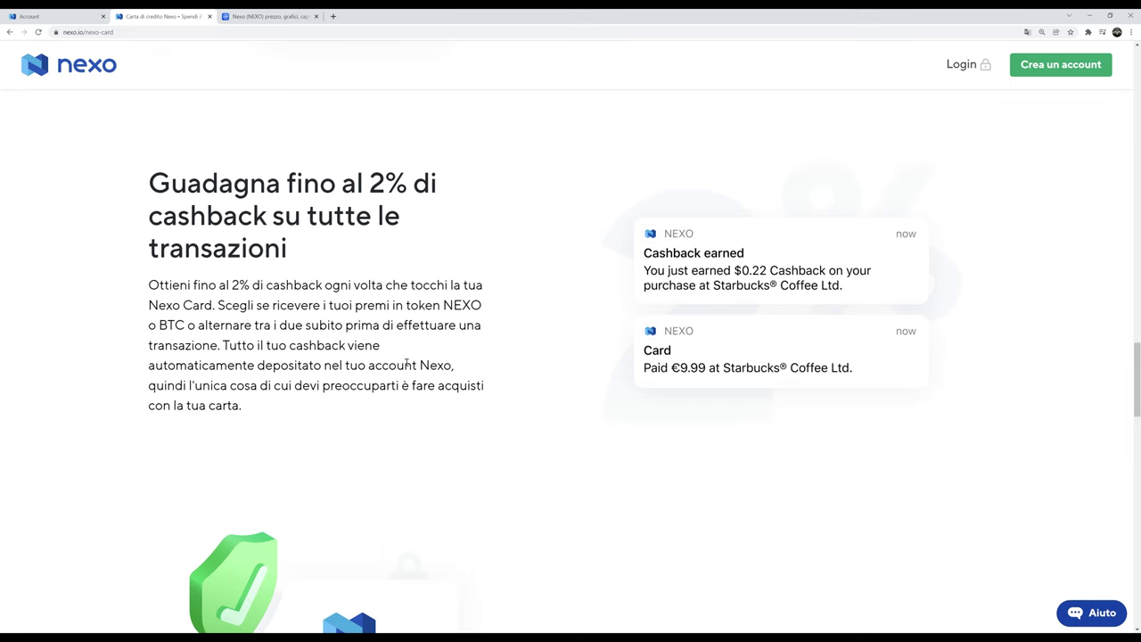
{"action": "scroll", "coordinate": [407, 362], "scroll_direction": "down", "scroll_amount": 3}
{"action": "scroll", "coordinate": [421, 360], "scroll_direction": "down", "scroll_amount": 2}
{"action": "scroll", "coordinate": [438, 251], "scroll_direction": "up", "scroll_amount": 4}
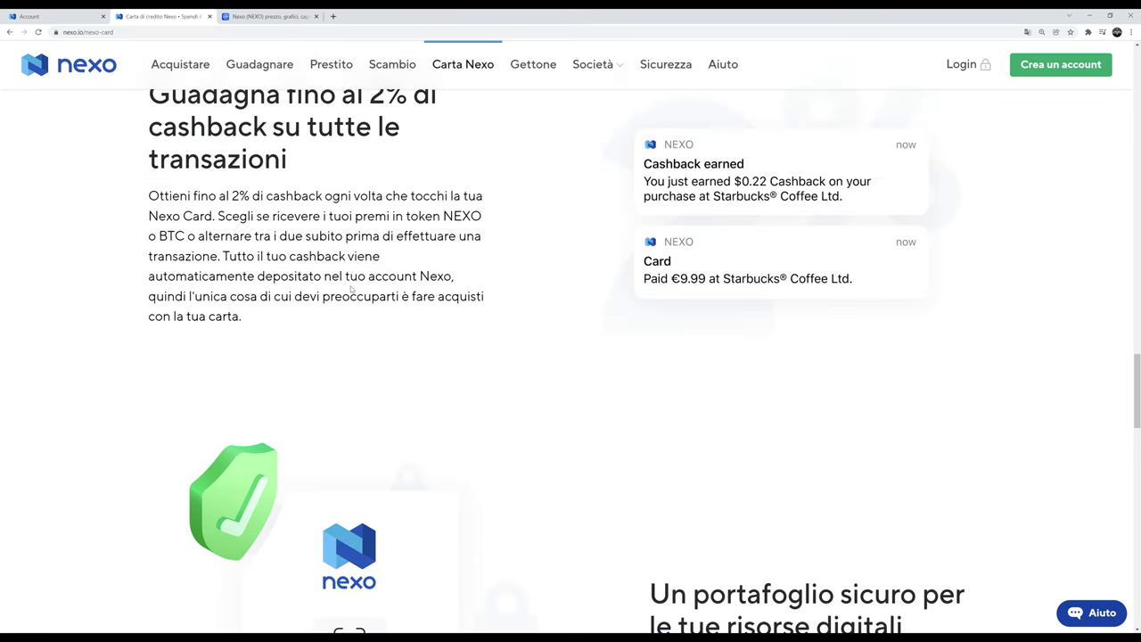
{"action": "scroll", "coordinate": [351, 289], "scroll_direction": "down", "scroll_amount": 9}
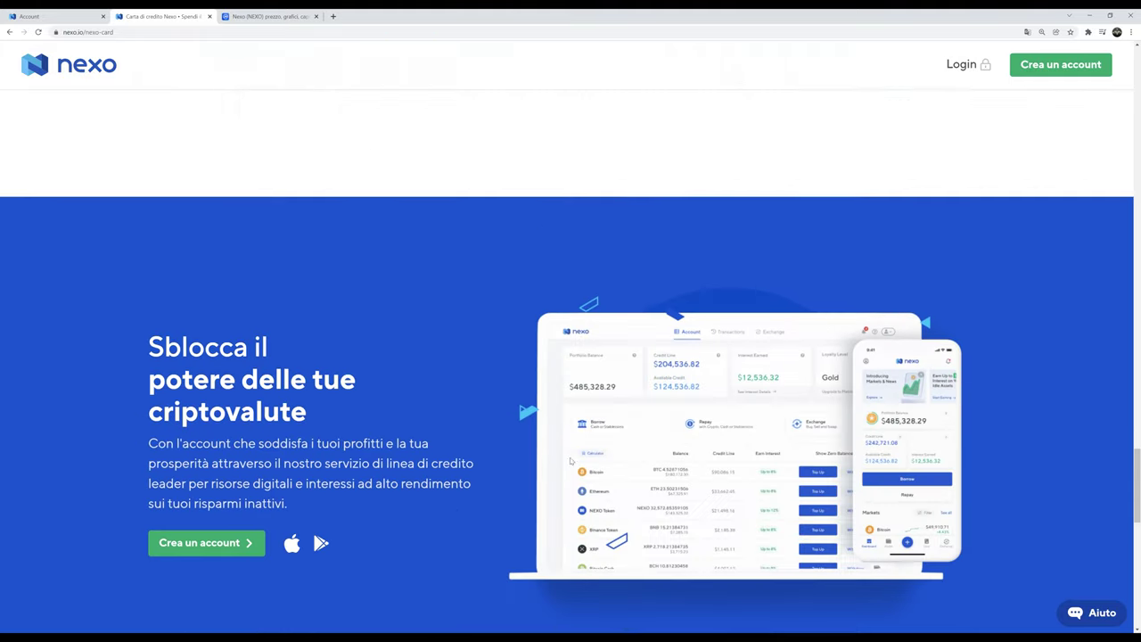
{"action": "scroll", "coordinate": [570, 460], "scroll_direction": "down", "scroll_amount": 2}
{"action": "scroll", "coordinate": [519, 447], "scroll_direction": "down", "scroll_amount": 5}
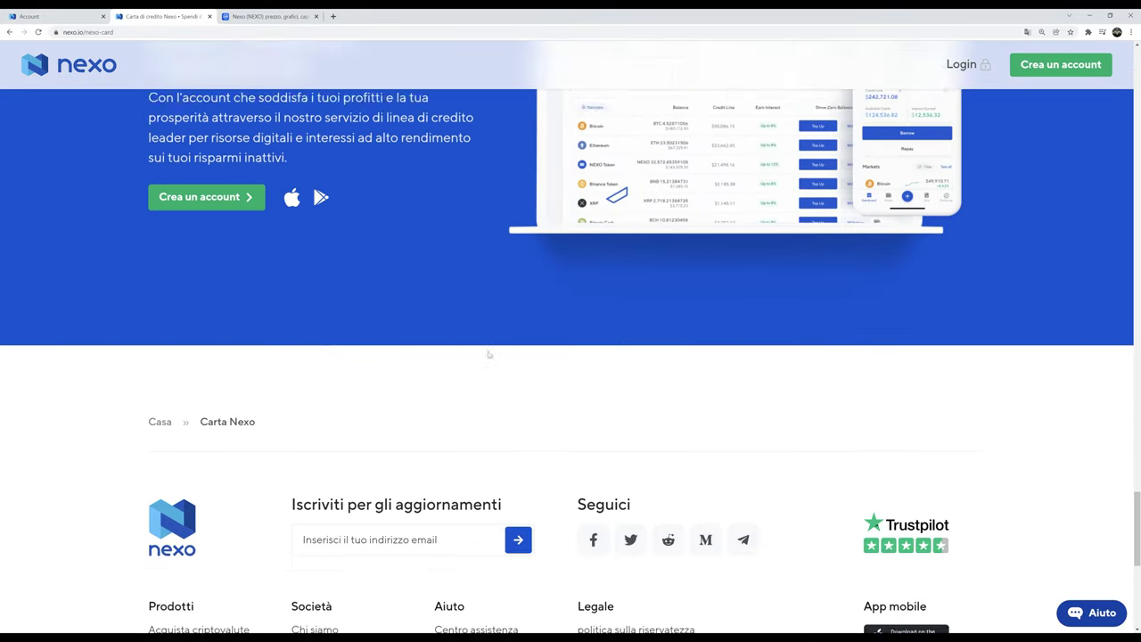
- View the early-access request form for the Nexo Card with its name and e-mail fields, and close the Carta Nexo page
{"action": "scroll", "coordinate": [595, 364], "scroll_direction": "up", "scroll_amount": 20}
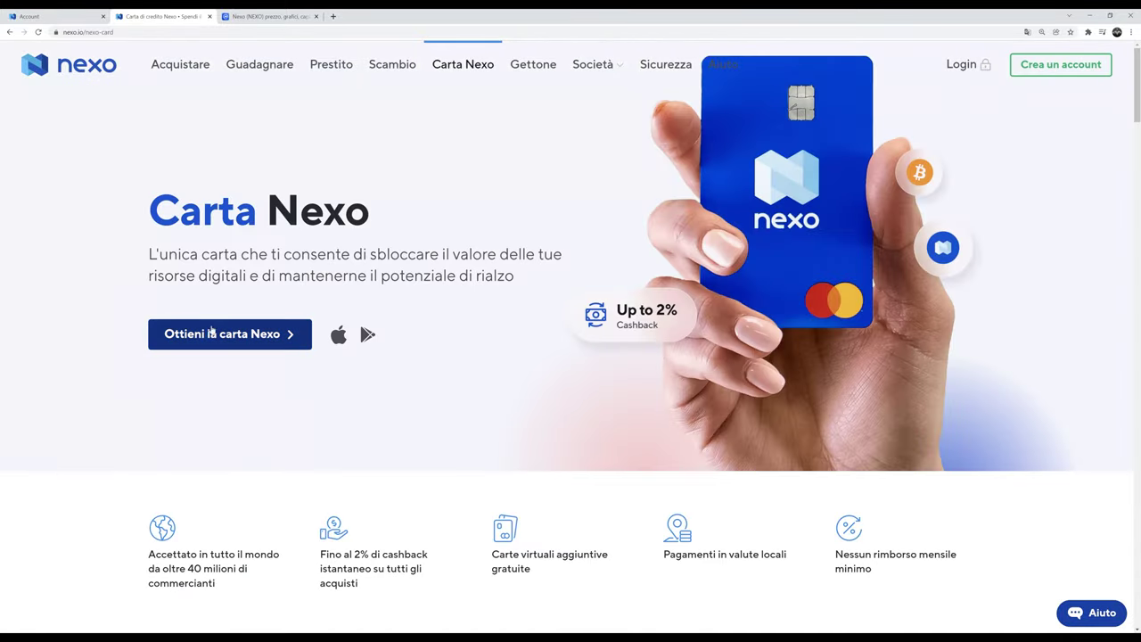
{"action": "left_click", "coordinate": [221, 337]}
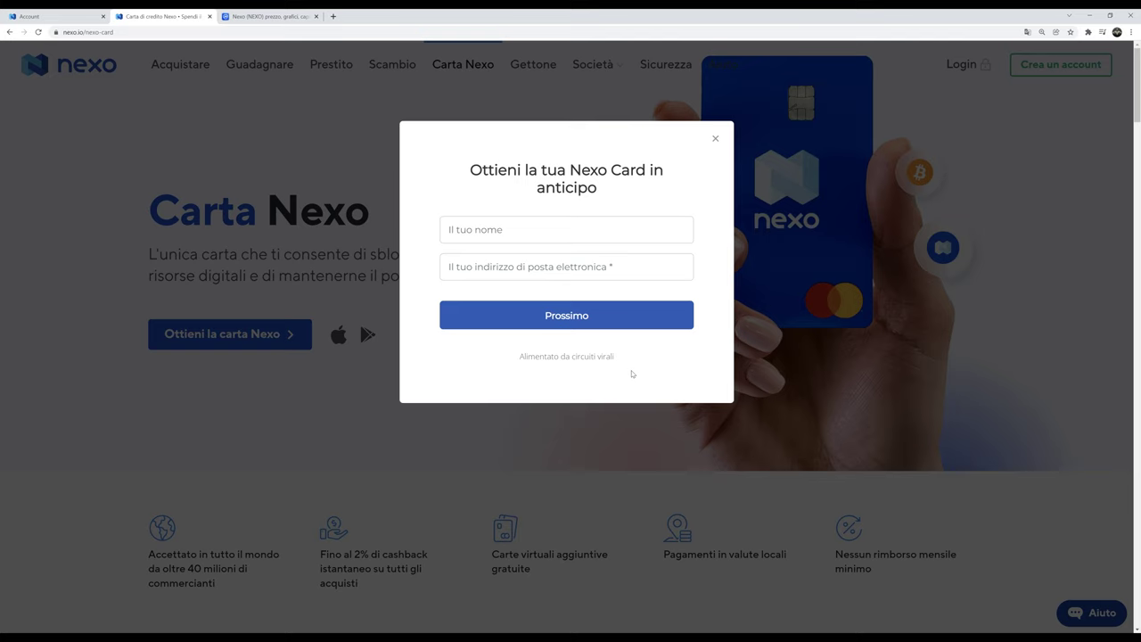
{"action": "left_click", "coordinate": [521, 232]}
{"action": "key", "text": "ctrl+w"}
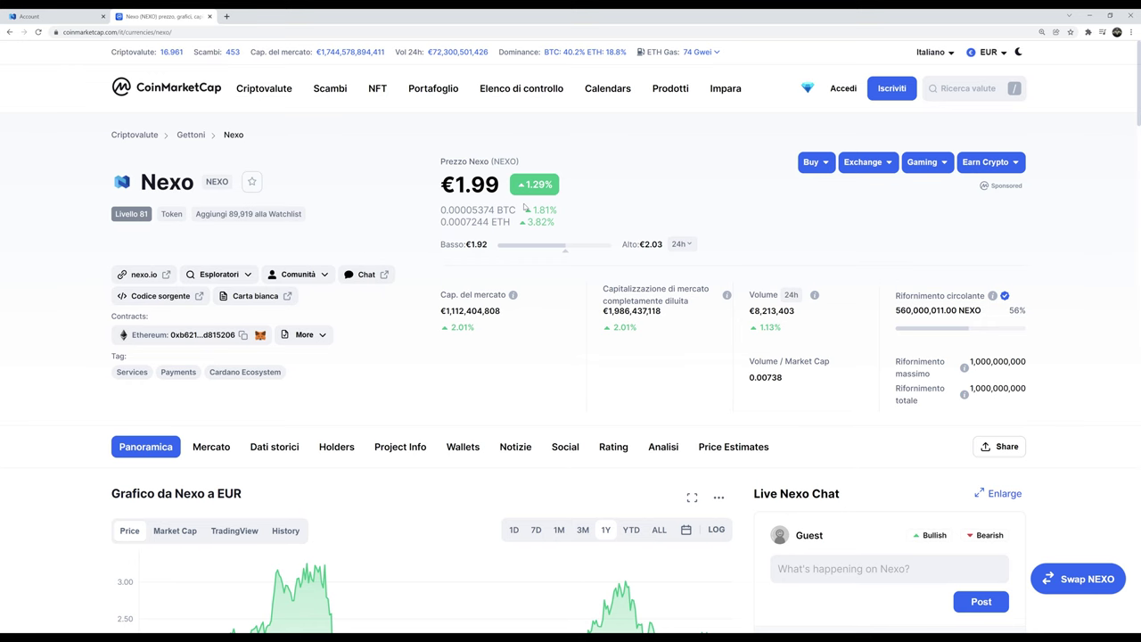
- Set the display currency of CoinMarketCap's Nexo page to United States Dollar and bring the one-year price chart into view
{"action": "left_click", "coordinate": [973, 55]}
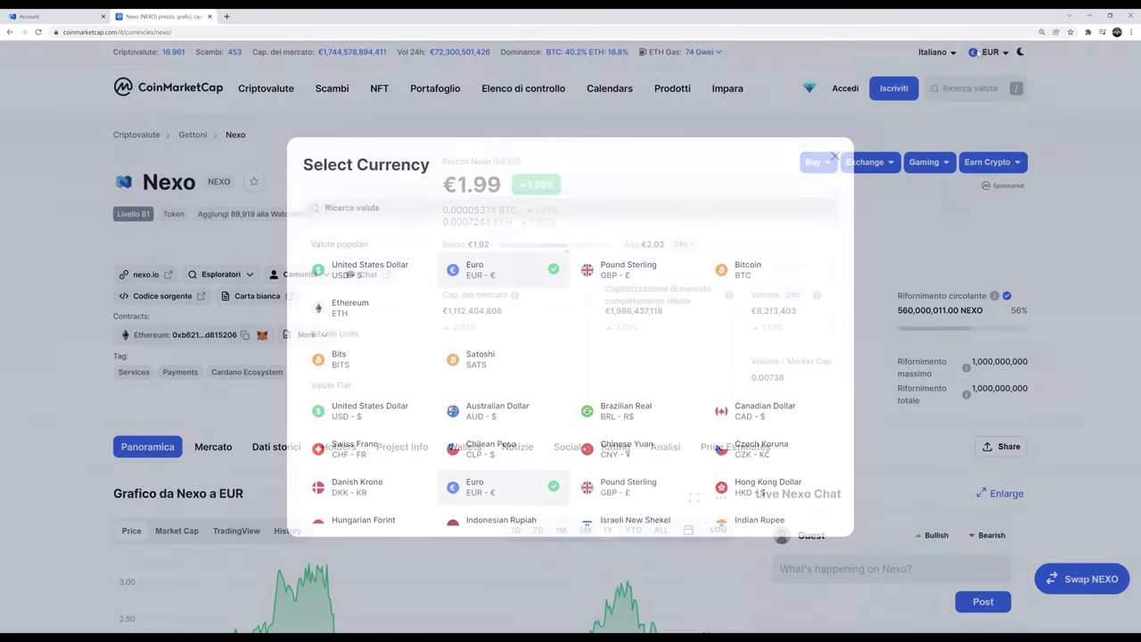
{"action": "left_click", "coordinate": [376, 278]}
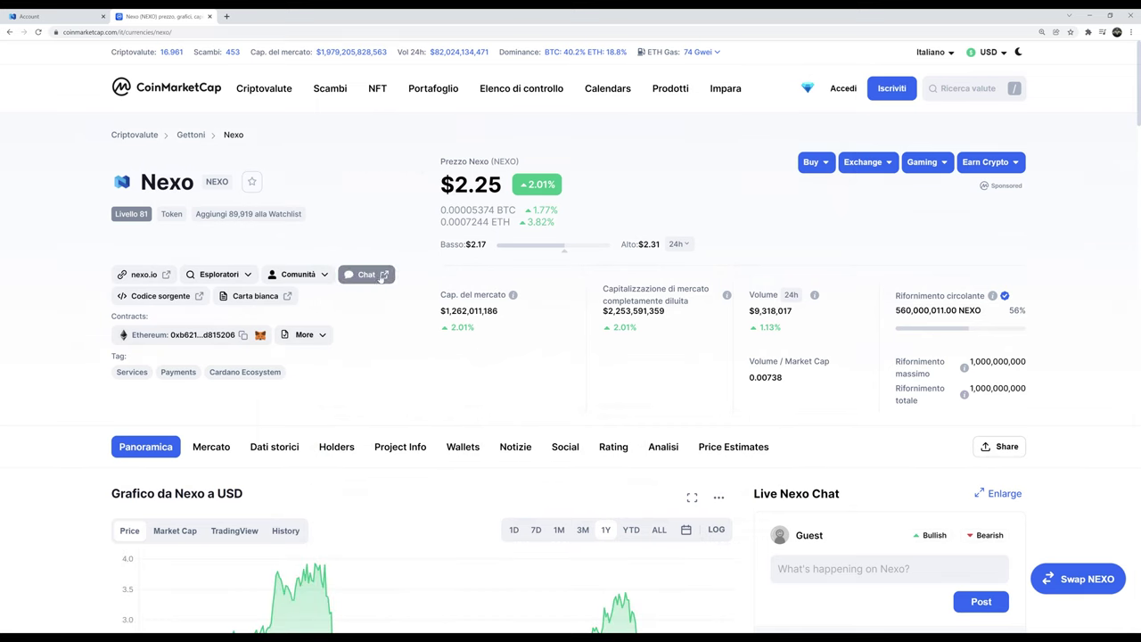
{"action": "scroll", "coordinate": [739, 412], "scroll_direction": "down", "scroll_amount": 4}
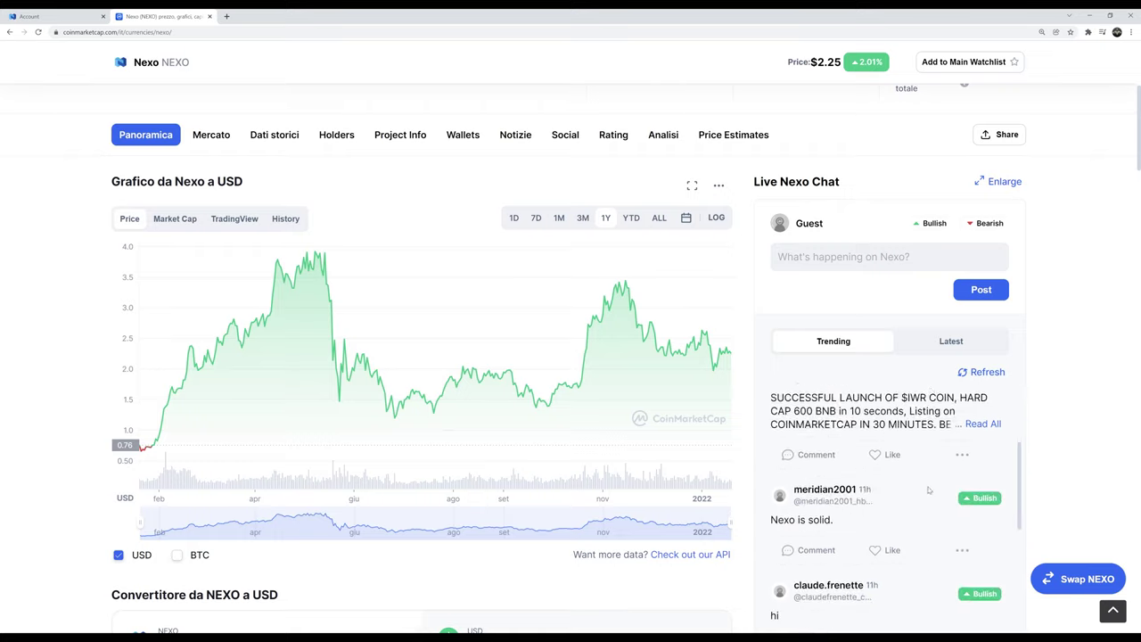
- Review the Nexo project description and price history statistics, including the all-time high, and return to the price overview
{"action": "scroll", "coordinate": [1089, 430], "scroll_direction": "down", "scroll_amount": 6}
{"action": "scroll", "coordinate": [1089, 429], "scroll_direction": "down", "scroll_amount": 3}
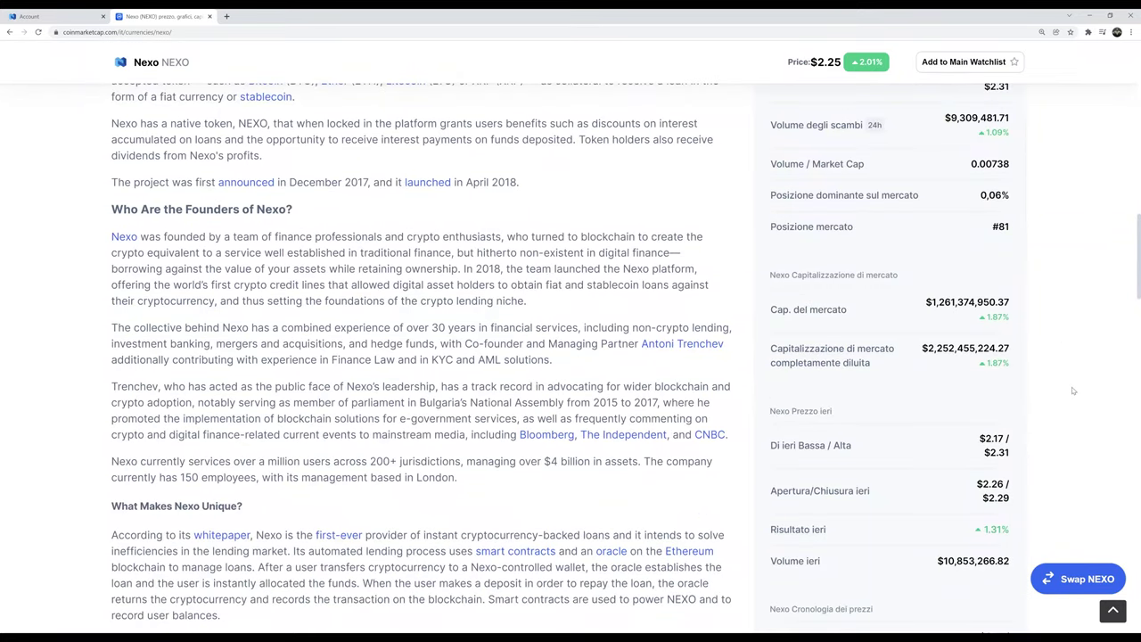
{"action": "scroll", "coordinate": [1071, 388], "scroll_direction": "up", "scroll_amount": 1}
{"action": "scroll", "coordinate": [1071, 387], "scroll_direction": "down", "scroll_amount": 5}
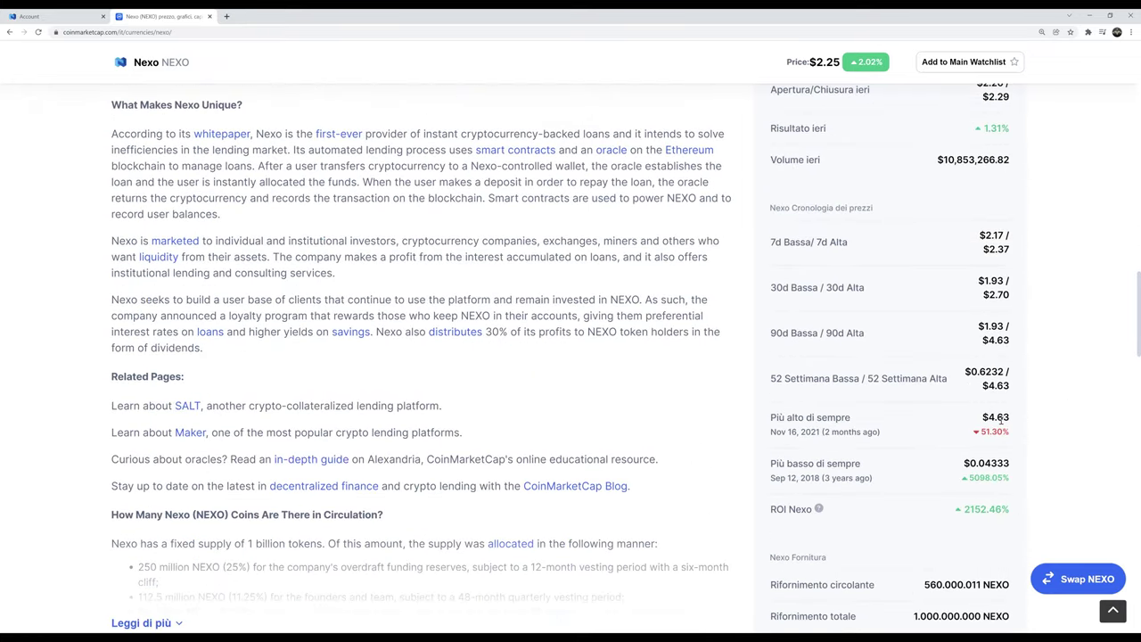
{"action": "scroll", "coordinate": [1000, 419], "scroll_direction": "up", "scroll_amount": 20}
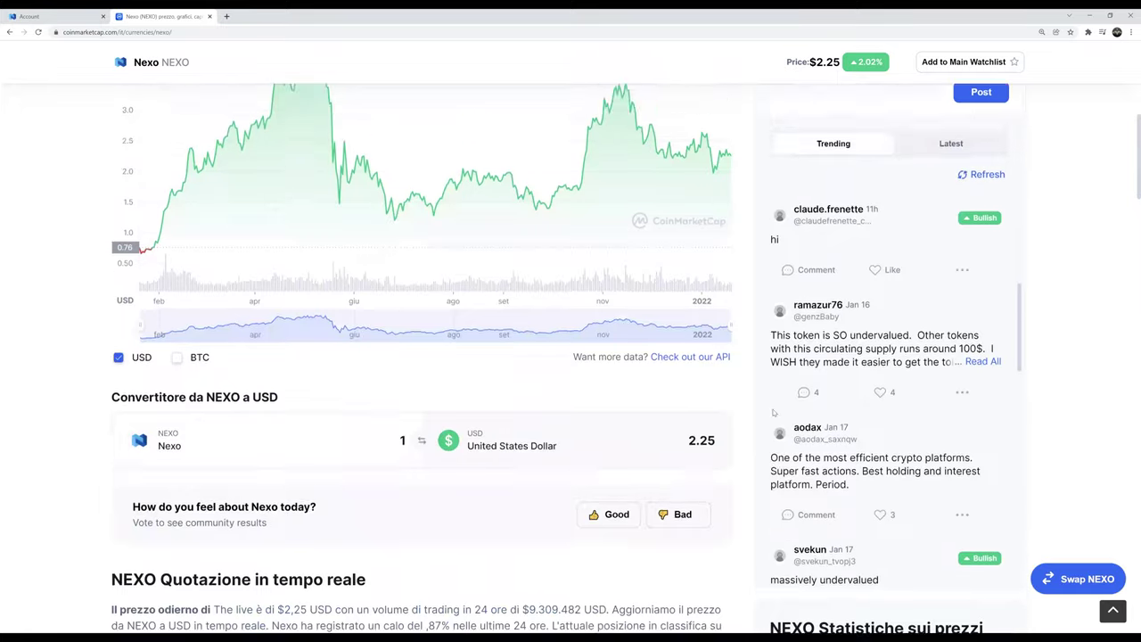
{"action": "scroll", "coordinate": [769, 413], "scroll_direction": "up", "scroll_amount": 3}
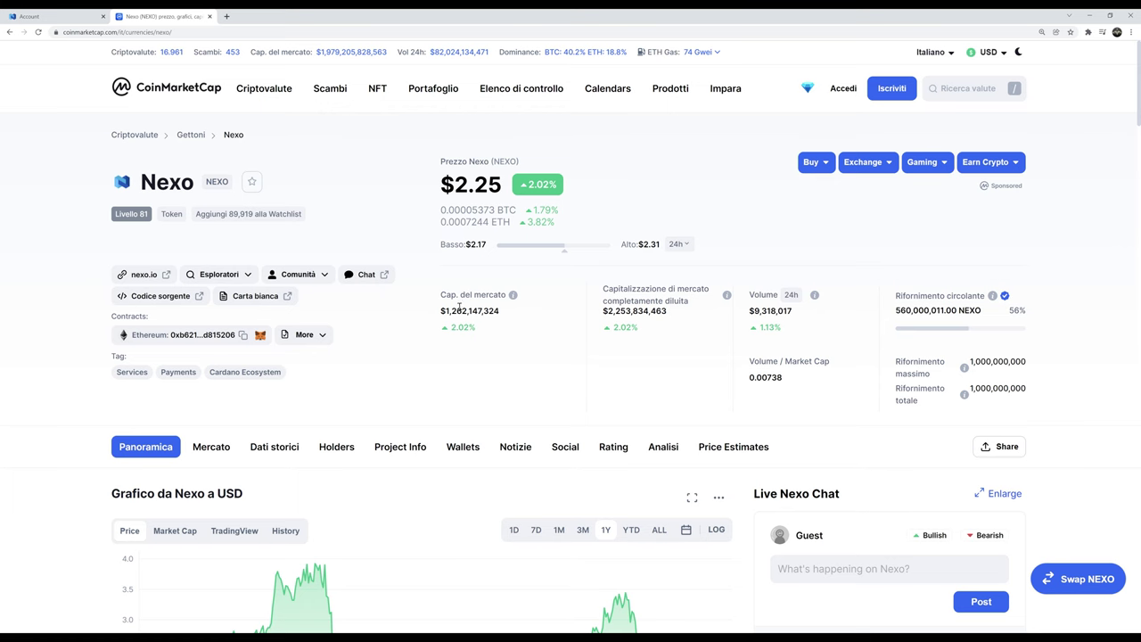
- Inspect the Nexo price chart in USD, narrowing it to roughly March to December 2021, and return to the price overview
{"action": "scroll", "coordinate": [459, 306], "scroll_direction": "down", "scroll_amount": 4}
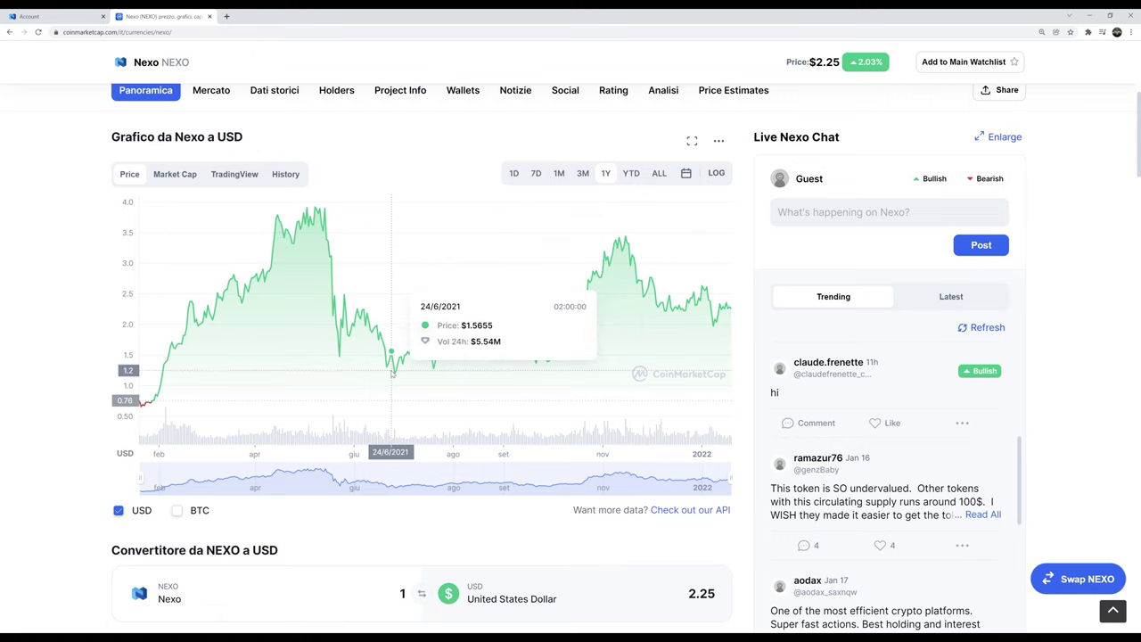
{"action": "scroll", "coordinate": [391, 372], "scroll_direction": "up", "scroll_amount": 5}
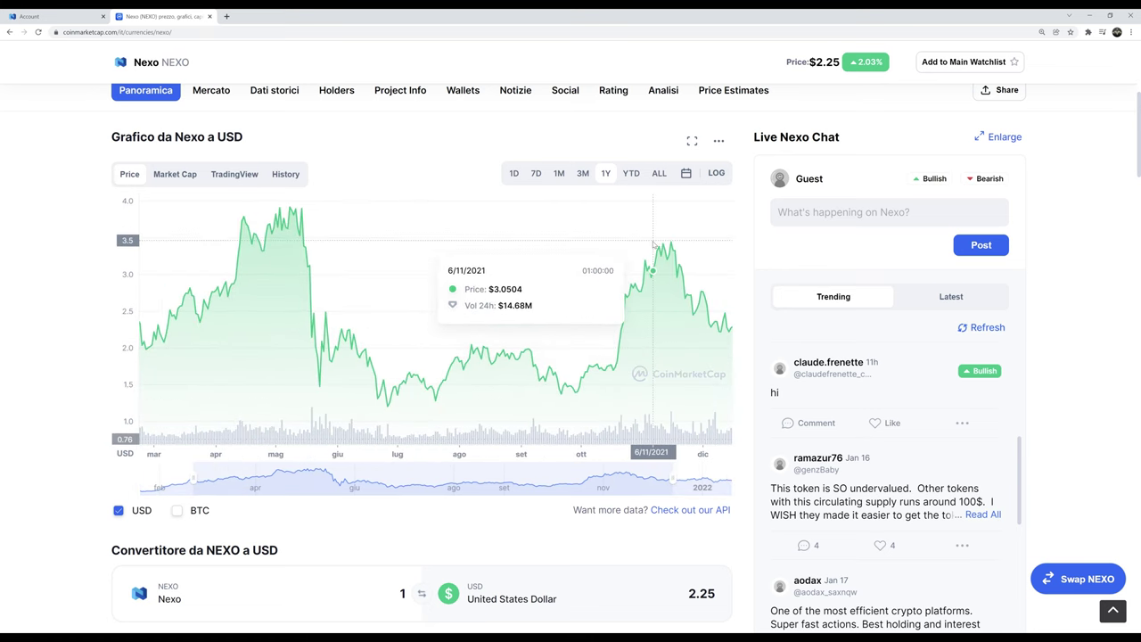
{"action": "scroll", "coordinate": [445, 338], "scroll_direction": "down", "scroll_amount": 3}
{"action": "scroll", "coordinate": [469, 163], "scroll_direction": "up", "scroll_amount": 4}
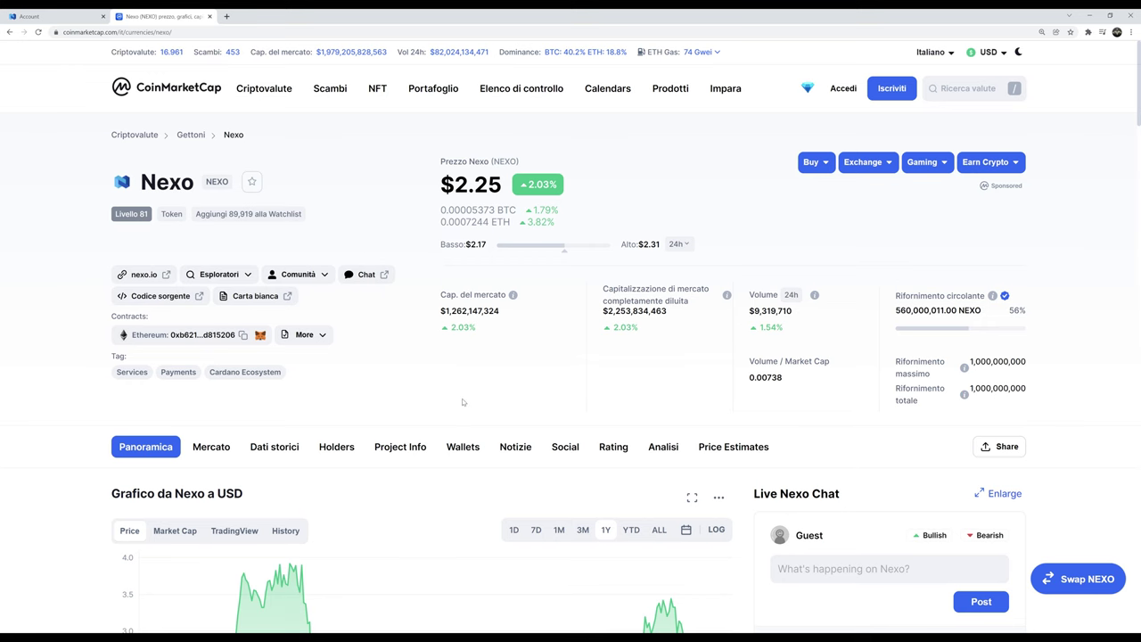
- Look over Nexo's market cap and supply figures, the narrowed price chart and the trending Live Nexo Chat comments
{"action": "scroll", "coordinate": [1057, 400], "scroll_direction": "down", "scroll_amount": 2}
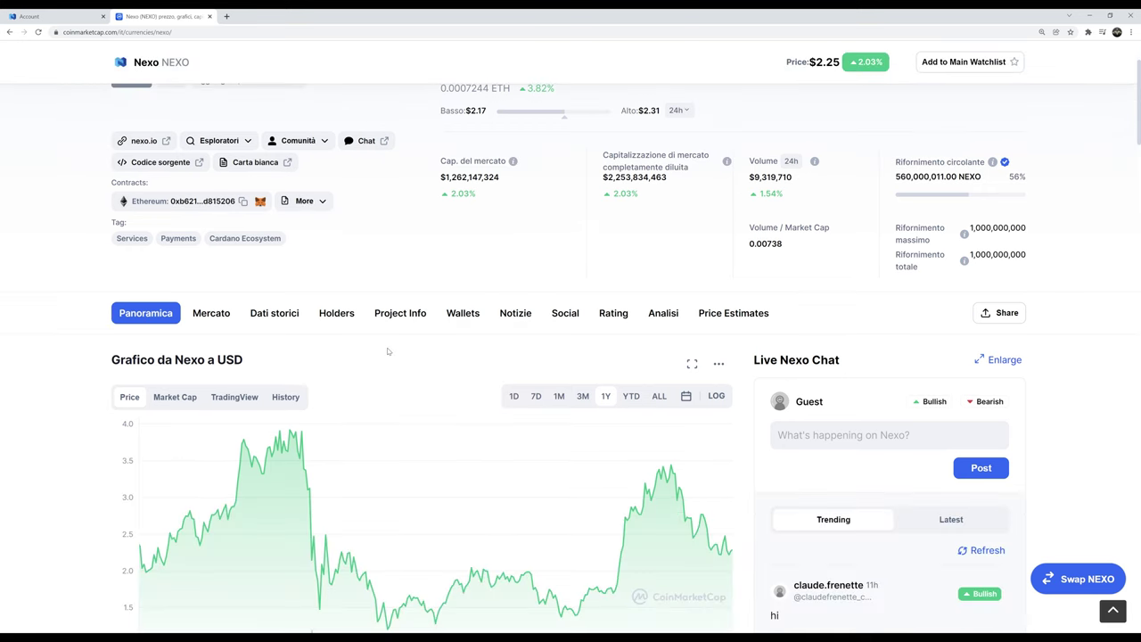
{"action": "scroll", "coordinate": [532, 379], "scroll_direction": "down", "scroll_amount": 1}
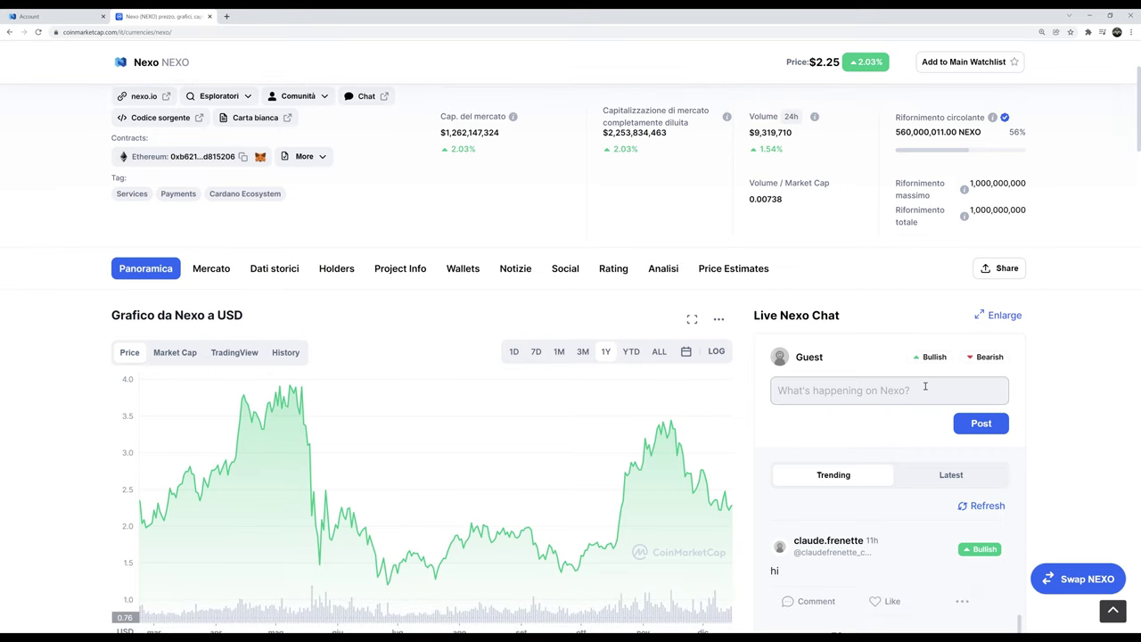
{"action": "scroll", "coordinate": [956, 389], "scroll_direction": "down", "scroll_amount": 5}
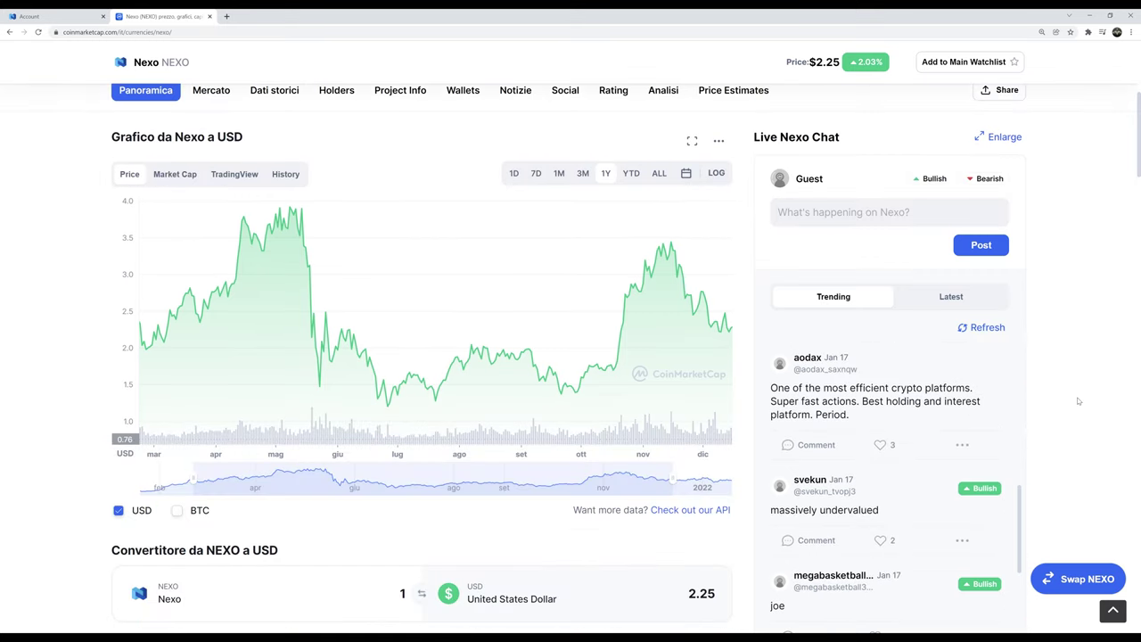
{"action": "scroll", "coordinate": [1078, 401], "scroll_direction": "down", "scroll_amount": 2}
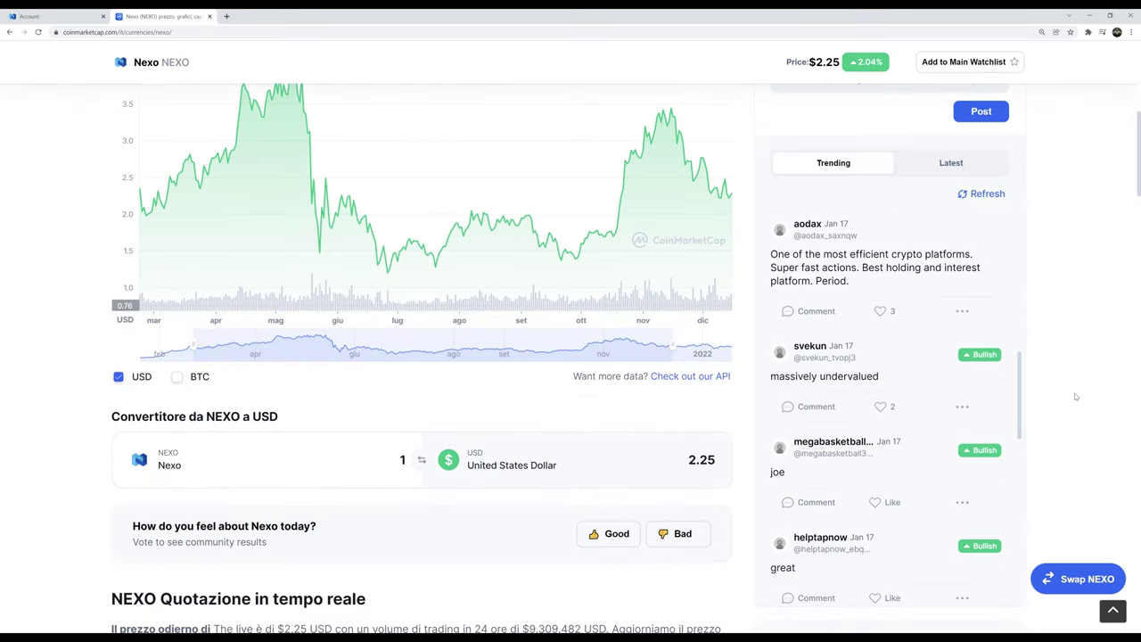
{"action": "scroll", "coordinate": [1075, 396], "scroll_direction": "down", "scroll_amount": 2}
{"action": "scroll", "coordinate": [1072, 397], "scroll_direction": "up", "scroll_amount": 6}
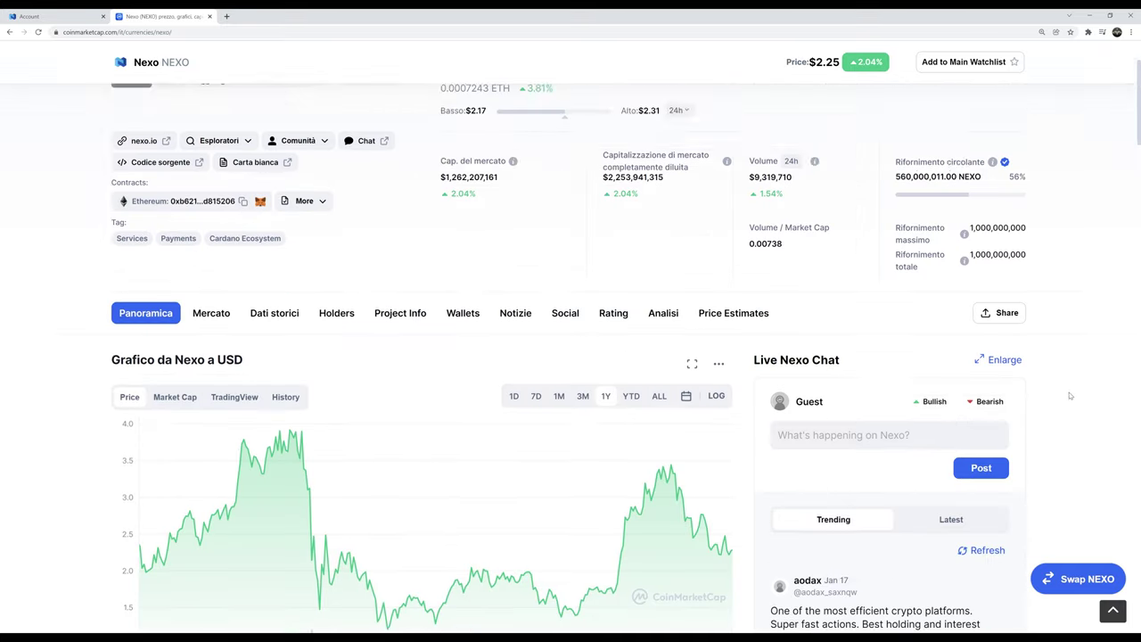
{"action": "scroll", "coordinate": [1070, 396], "scroll_direction": "up", "scroll_amount": 2}
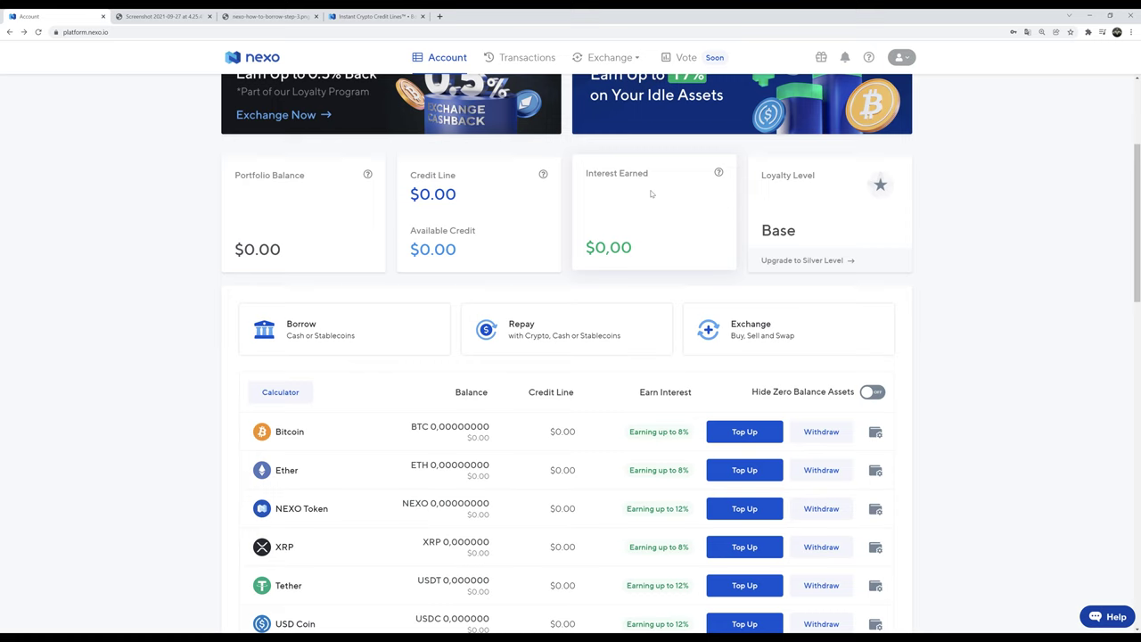
- View the credit line's Borrow window on the Nexo platform, close it and bring up the Bitcoin wallets example image
{"action": "left_click", "coordinate": [310, 327]}
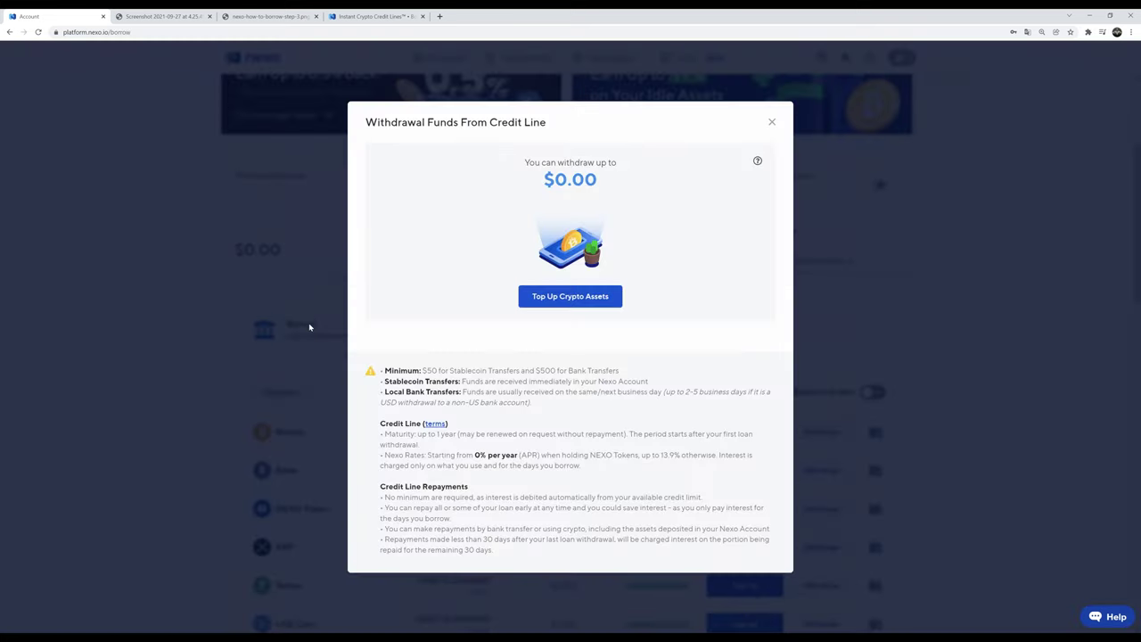
{"action": "left_click", "coordinate": [772, 122]}
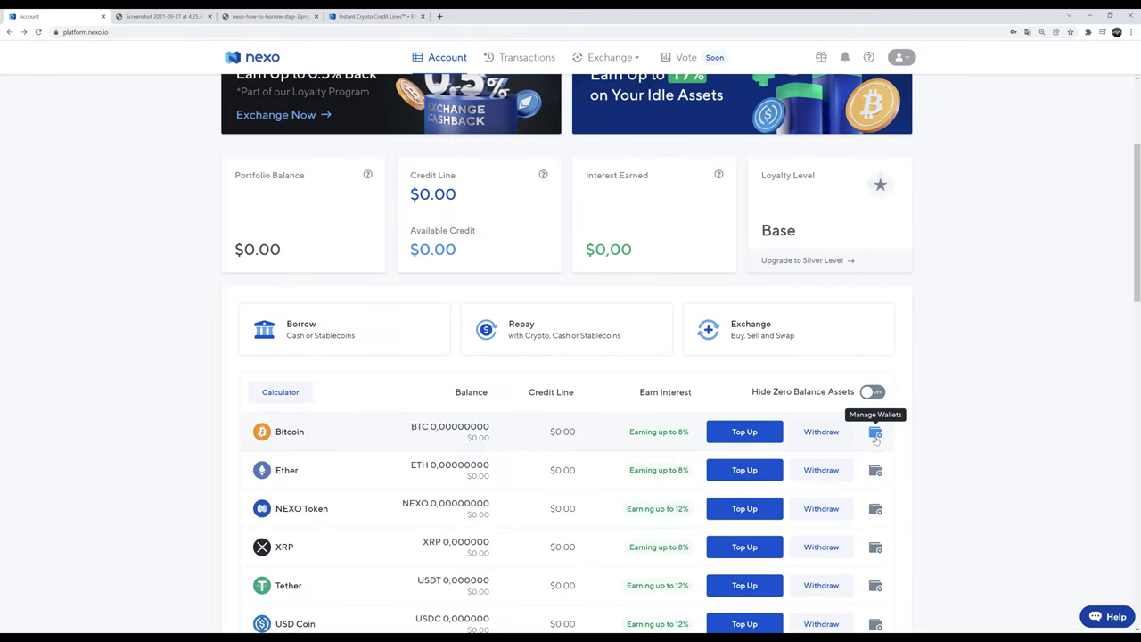
{"action": "left_click", "coordinate": [167, 15]}
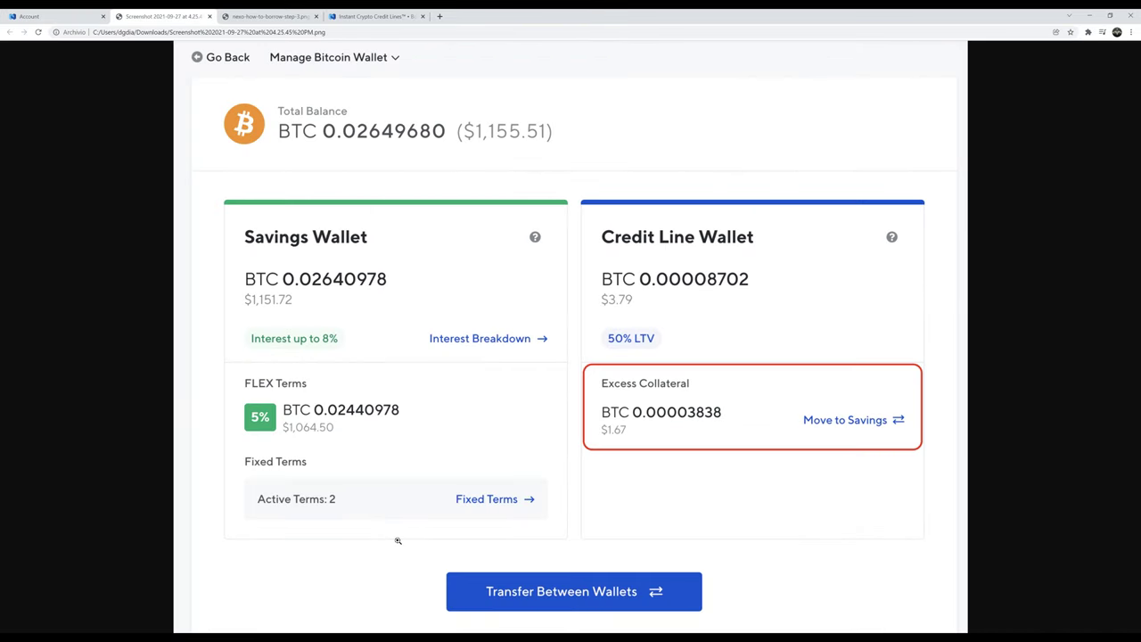